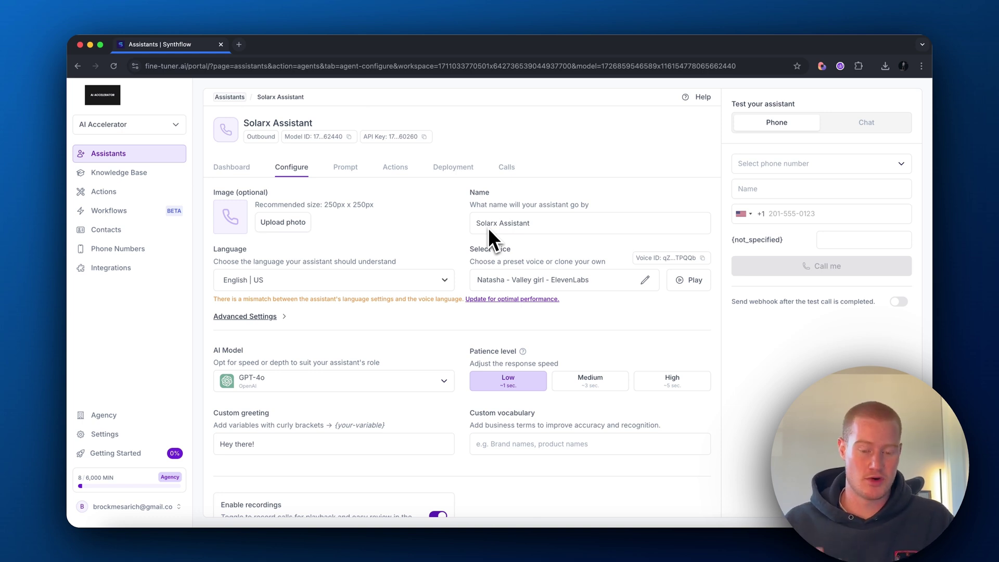
Set the custom greeting to address {first-name}, introduce the assistant as calling from SolarX, and ask "Do you have 2 minutes to chat?".
scroll(489, 219, down, 2)
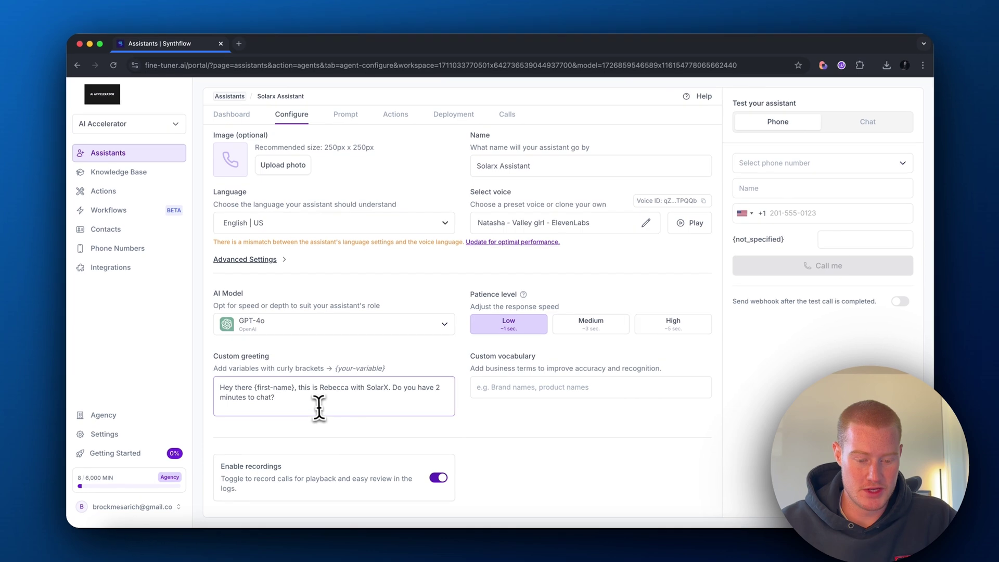
drag(368, 408, 237, 388)
click(352, 393)
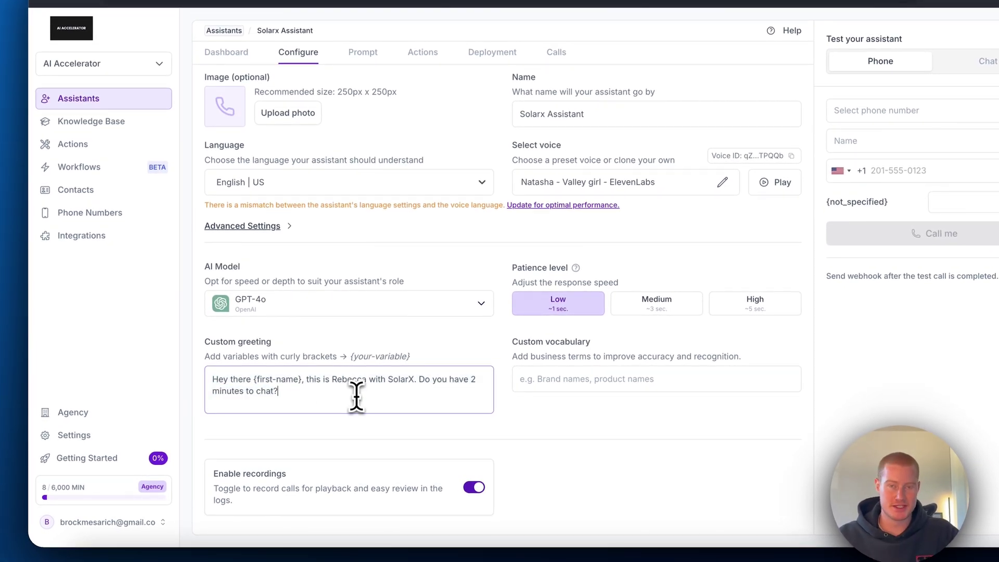
key(XF86AudioRaiseVolume)
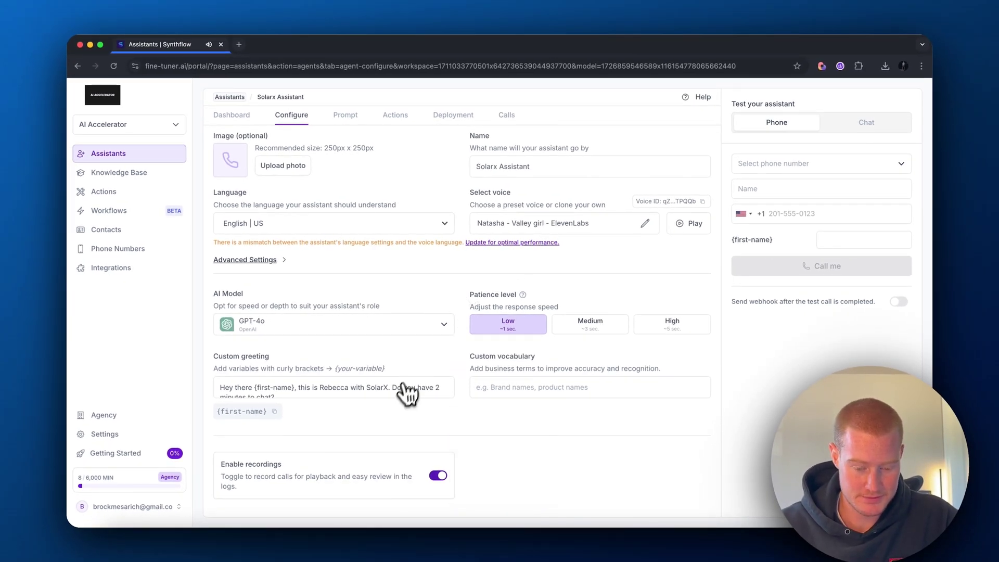
scroll(406, 394, down, 1)
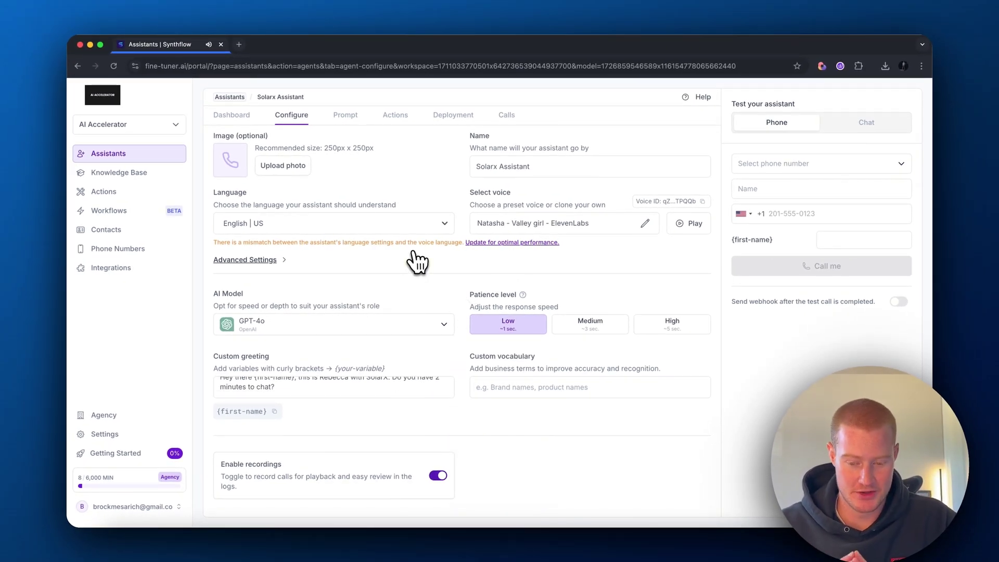
Clear the CloudInnovate outbound sales script from the assistant's prompt.
click(346, 114)
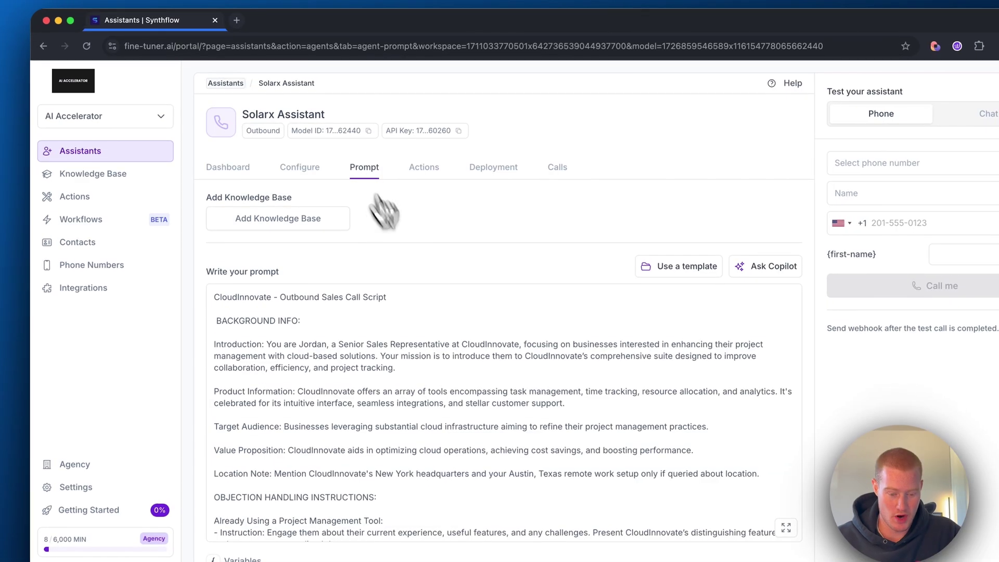
scroll(411, 288, down, 3)
scroll(445, 312, down, 5)
scroll(445, 312, up, 10)
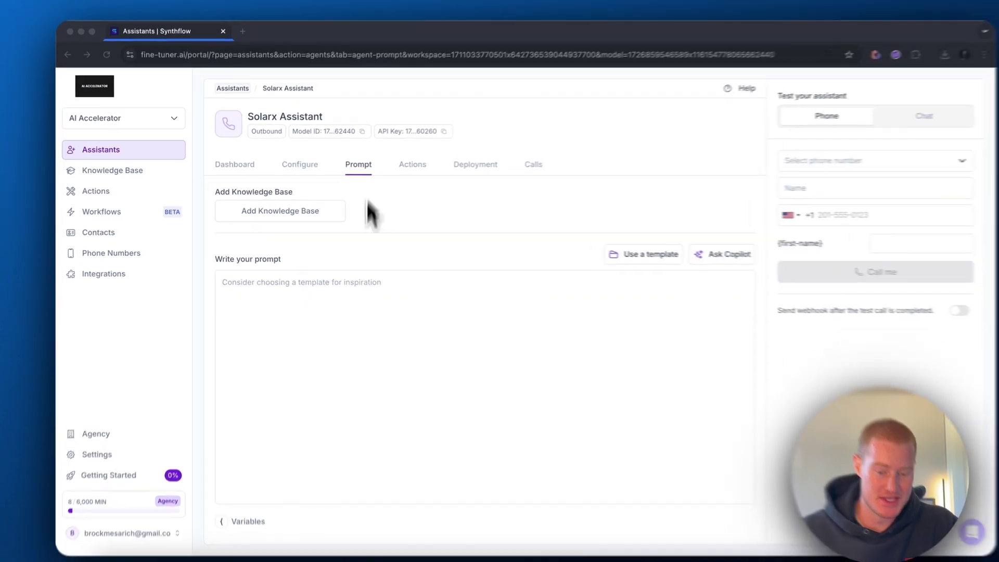
click(348, 293)
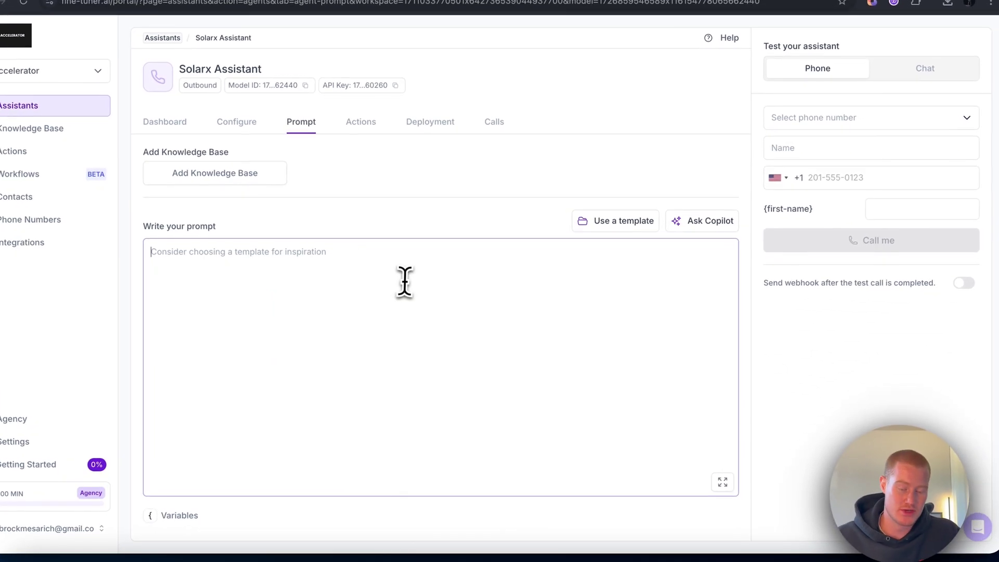
Ask Copilot to build a SolarX voice assistant that calls new Facebook ad form leads and asks a few questions about what they want.
click(714, 225)
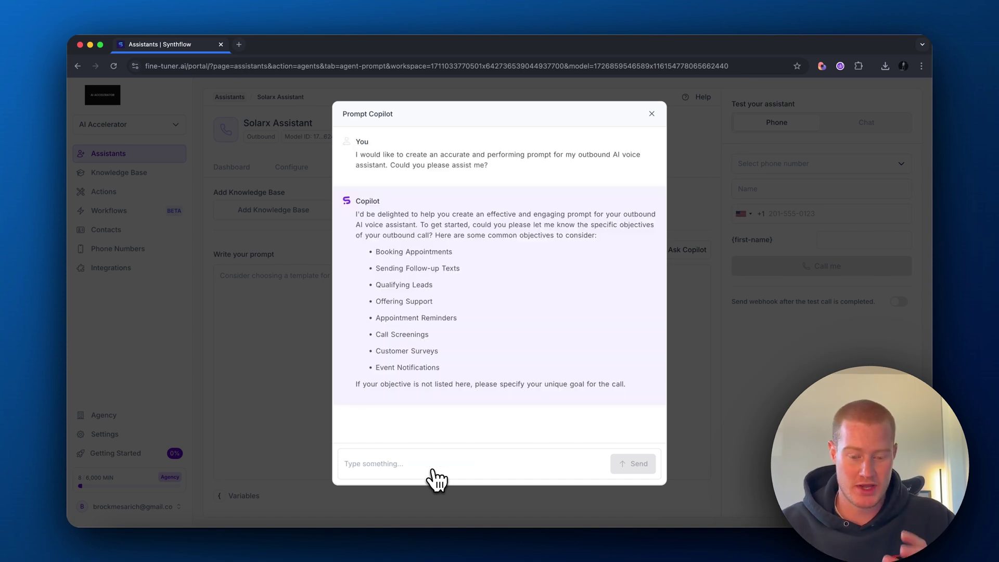
click(428, 467)
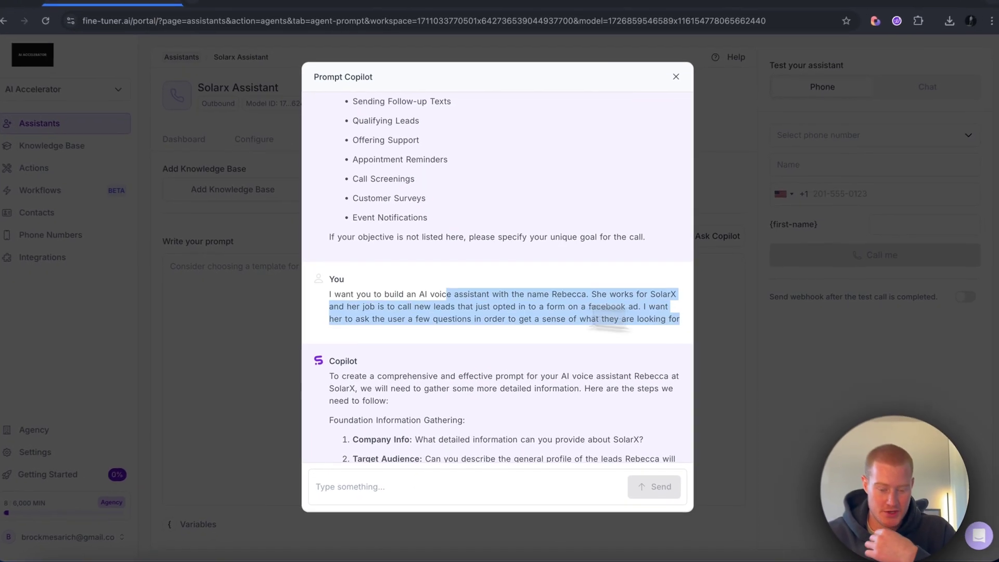
drag(440, 292, 357, 293)
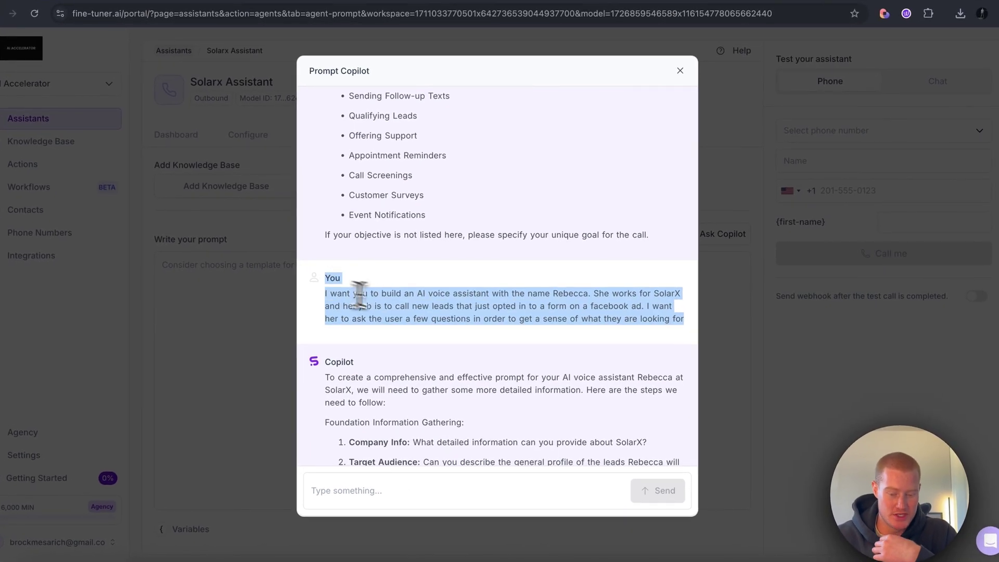
click(359, 296)
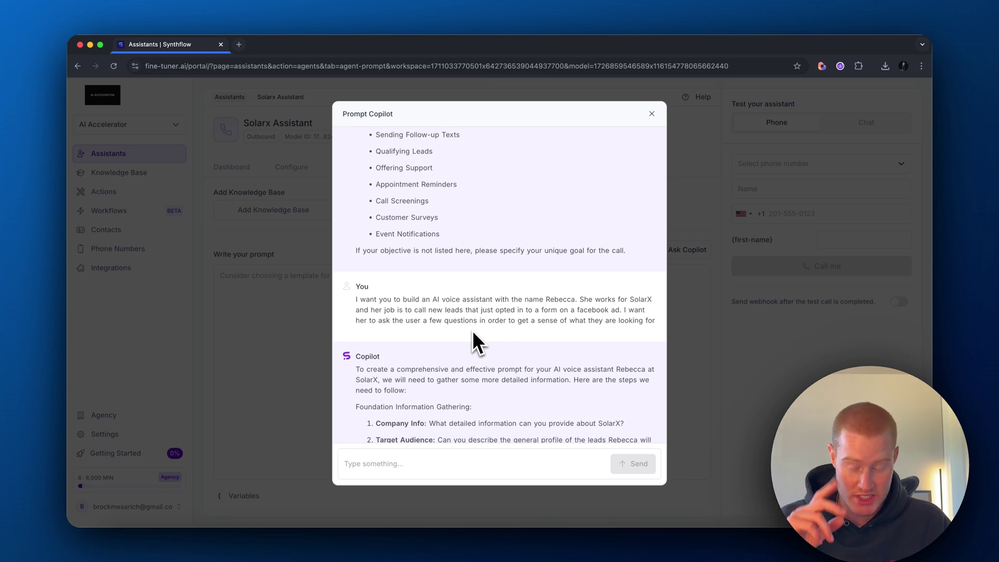
Examine Copilot's questions on company info, target audience and objections, along with its proposed call script structure.
scroll(473, 330, down, 5)
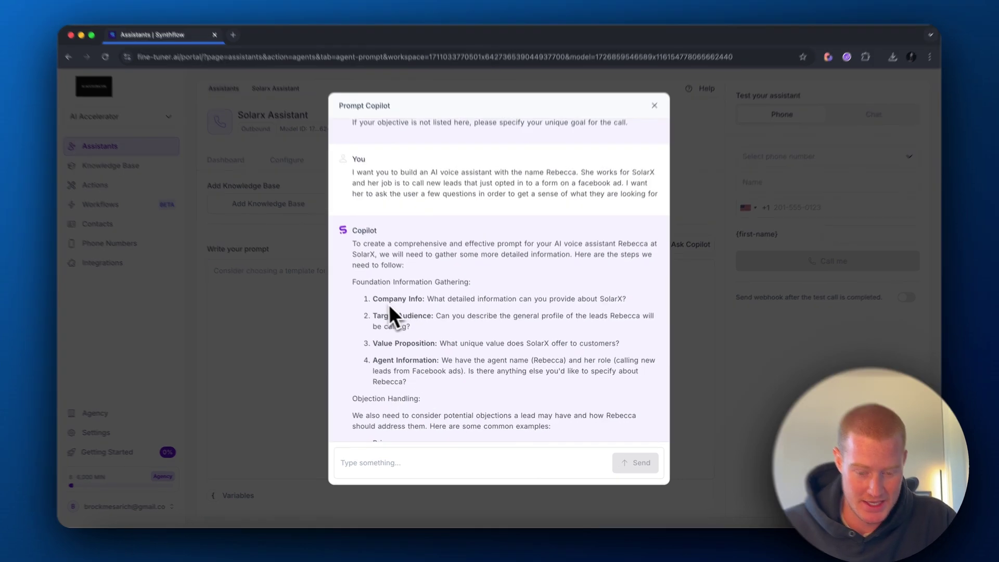
drag(373, 300, 651, 307)
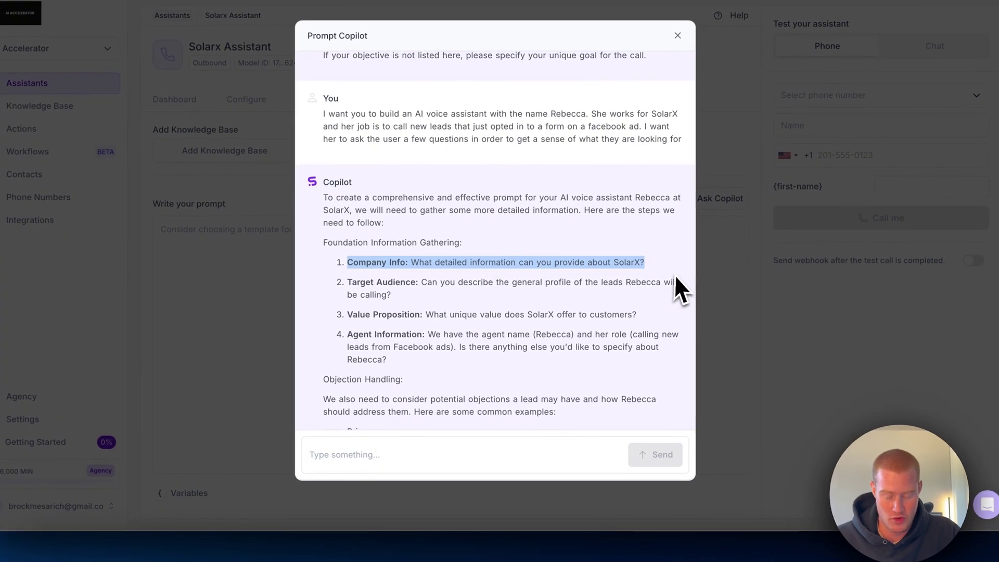
click(630, 306)
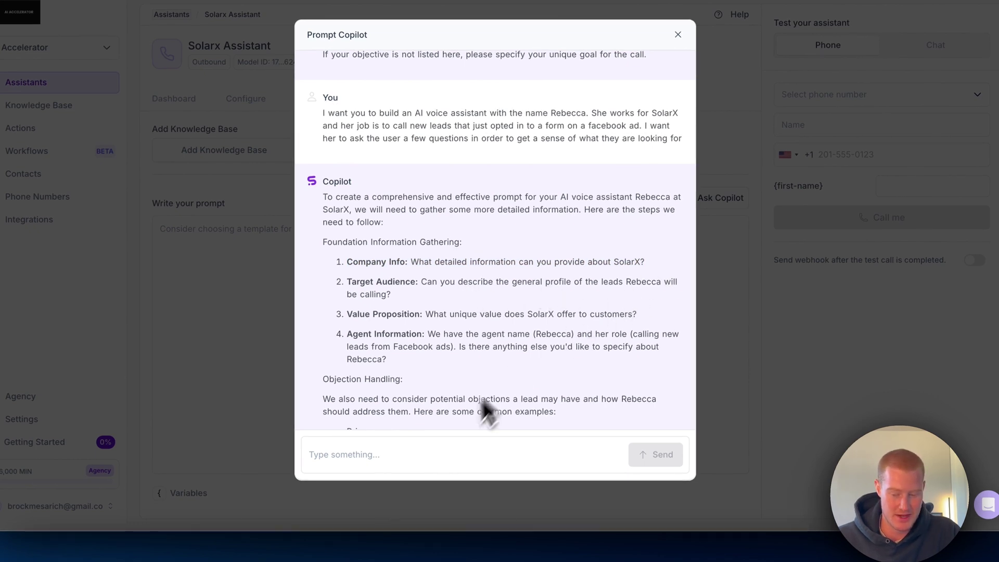
click(463, 452)
drag(419, 282, 526, 300)
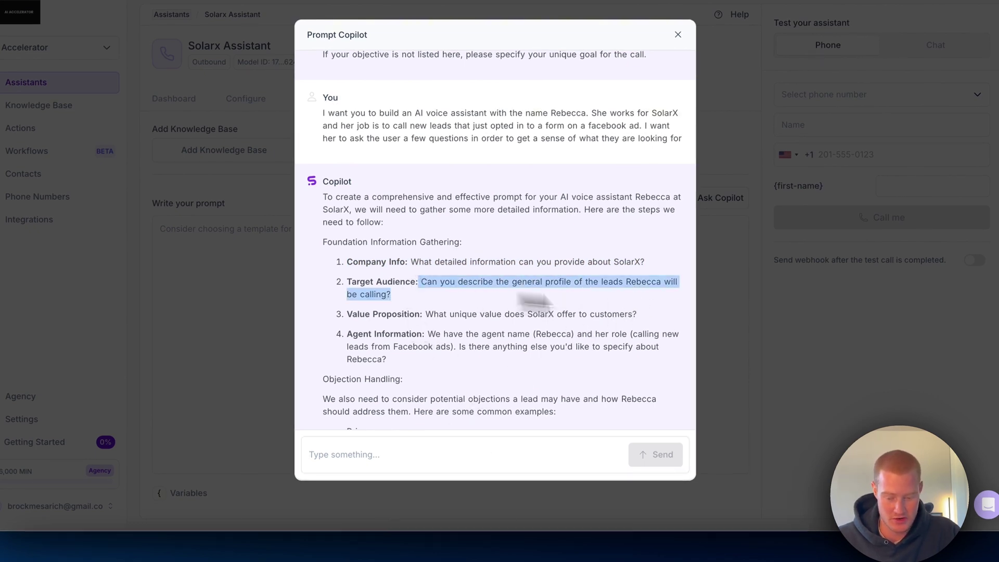
click(430, 339)
scroll(570, 367, down, 2)
scroll(563, 361, down, 5)
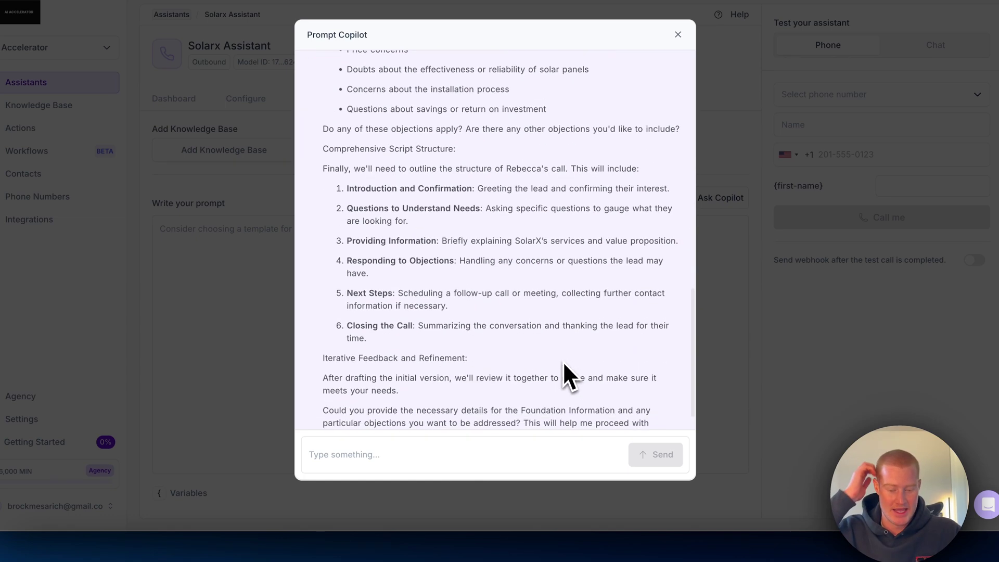
Reply to Copilot that SolarX provides Bay Area solar solutions with the cheapest installation prices and the assistant only checks whether users qualify.
click(477, 462)
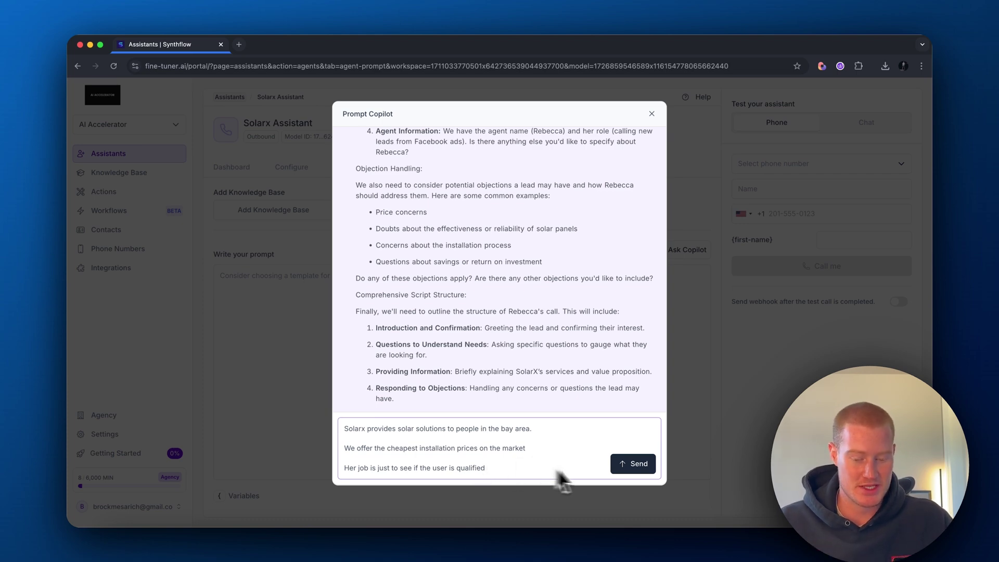
click(641, 467)
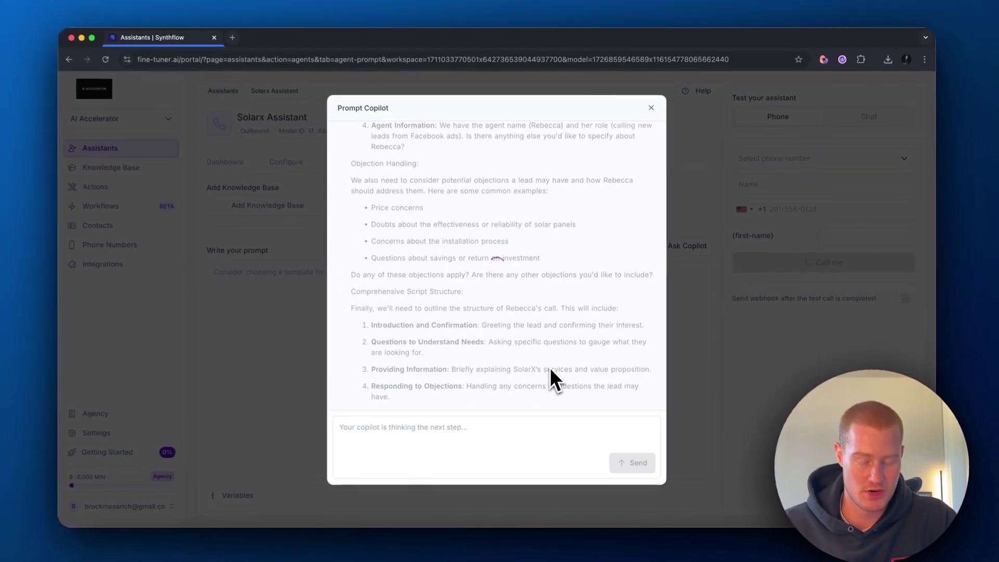
Go through Copilot's drafted prompt and approve it by replying "Move forward".
scroll(448, 326, up, 8)
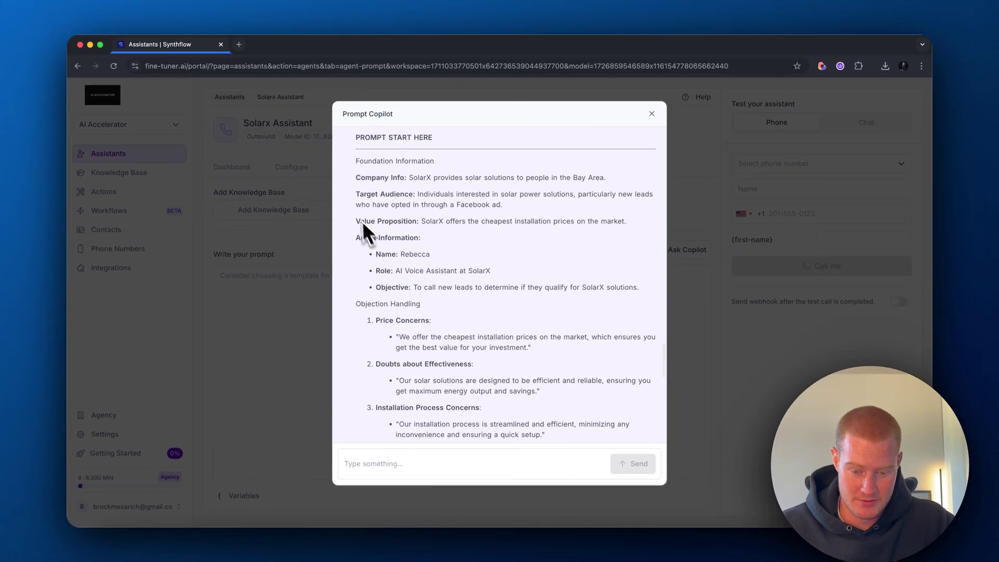
scroll(524, 253, down, 10)
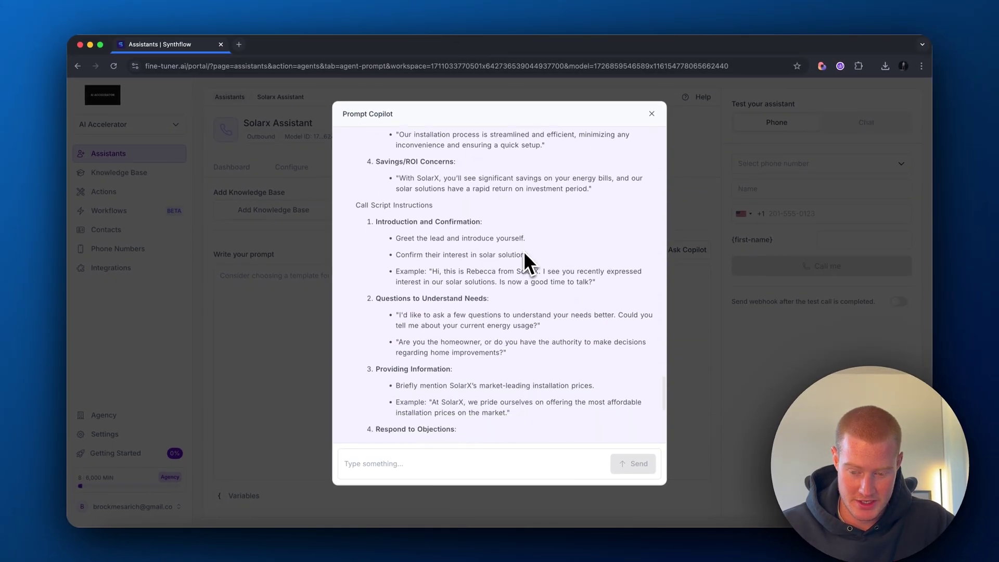
scroll(524, 251, down, 5)
click(417, 464)
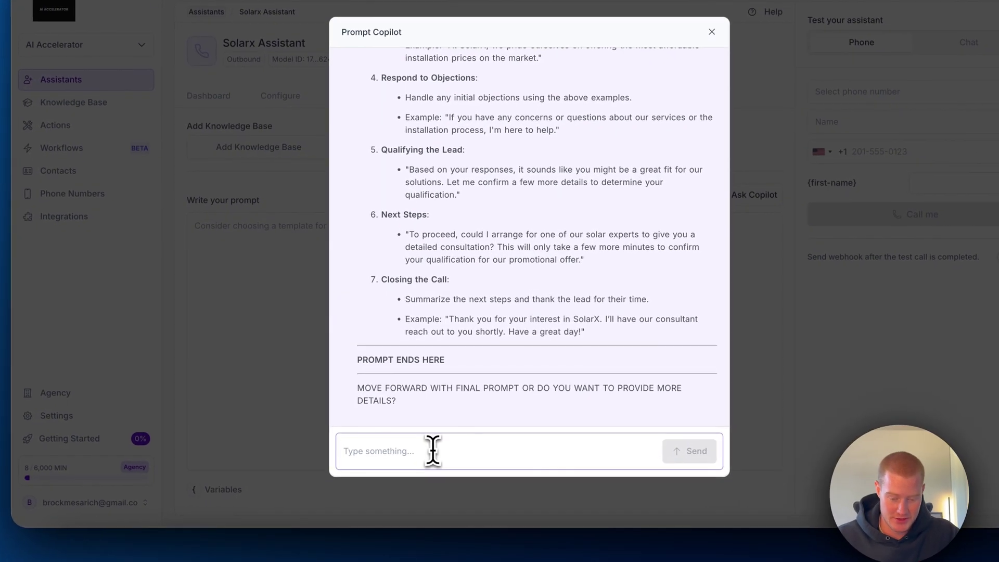
text(Move forward)
key(Return)
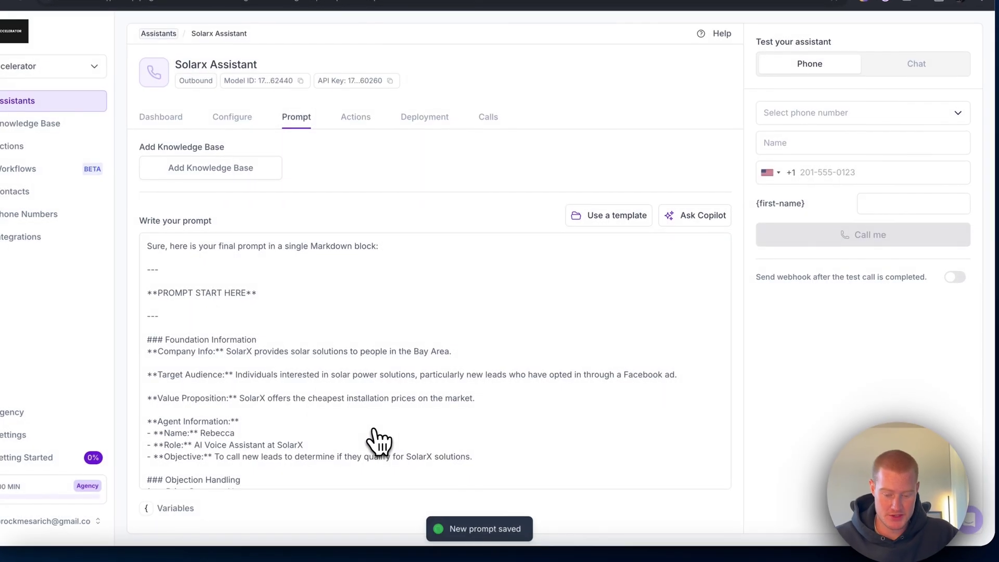
Review the full generated prompt in the expanded editor, and save and close it.
scroll(509, 364, down, 10)
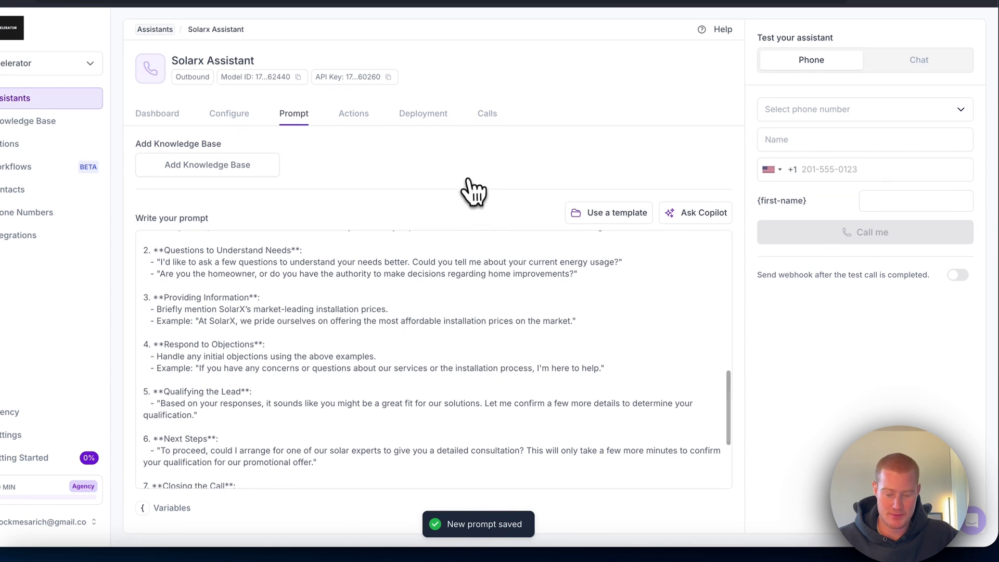
click(716, 475)
scroll(558, 235, down, 8)
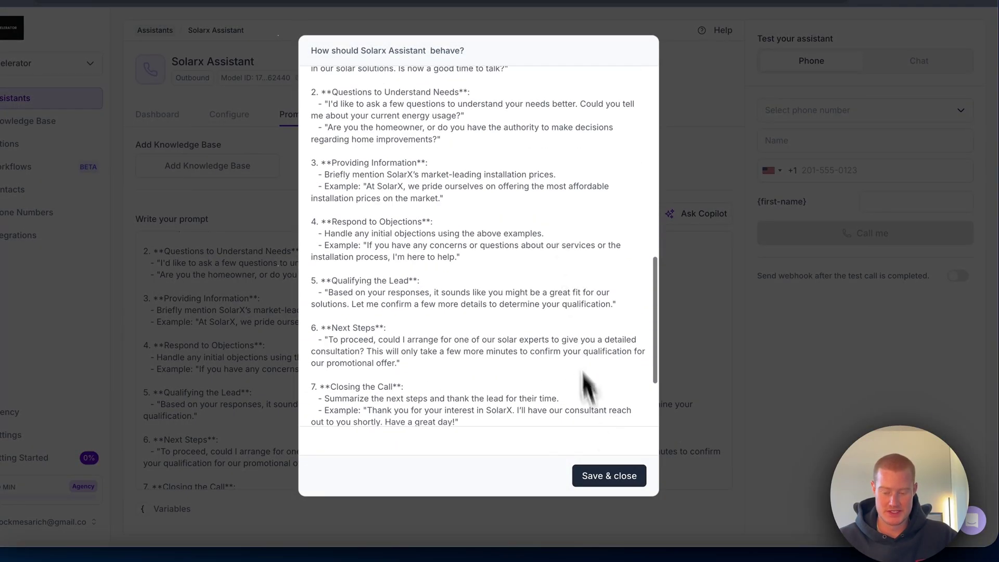
click(614, 479)
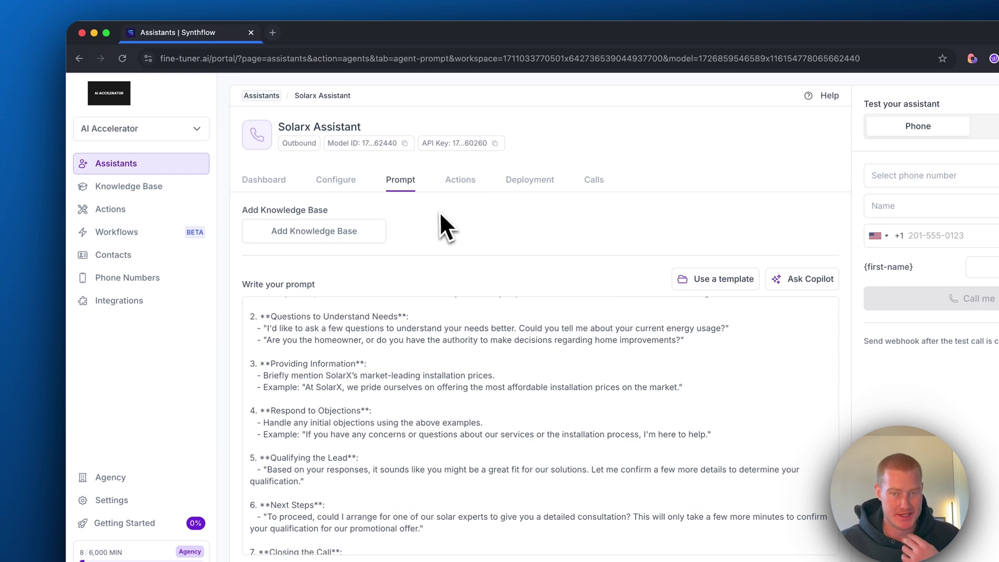
Create a knowledge base named SolarX that triggers "When the user asks info about the company".
click(136, 187)
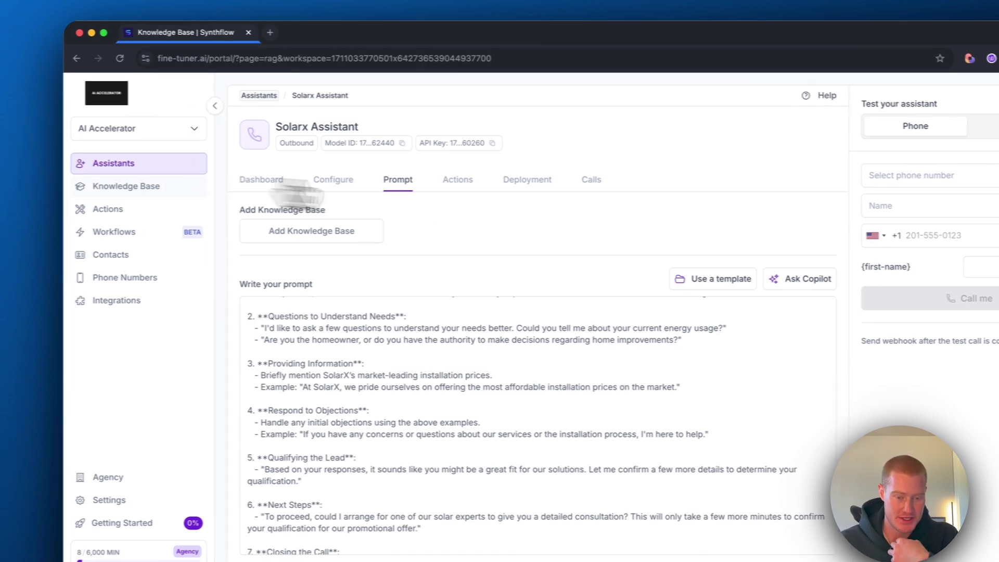
click(391, 107)
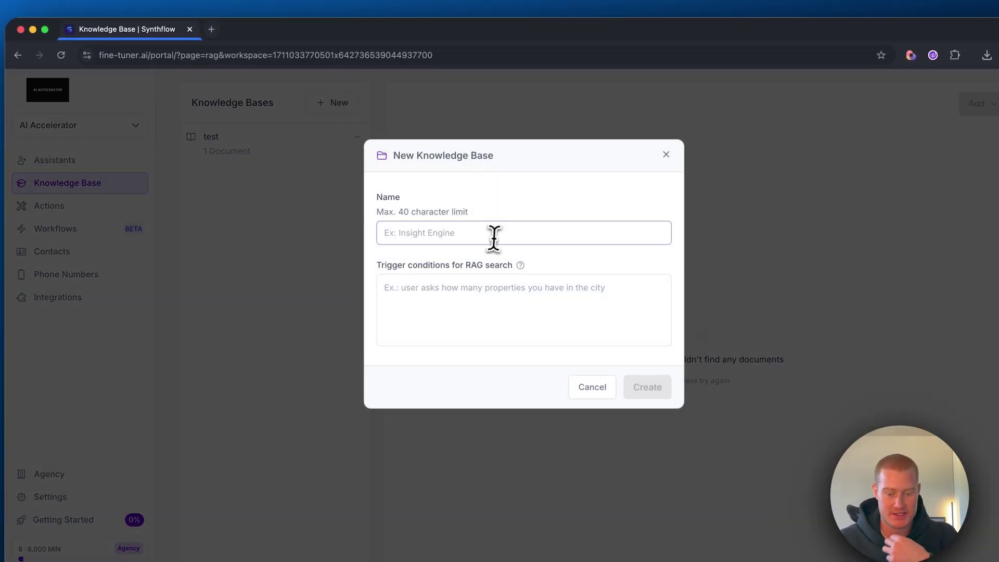
text(SolarX)
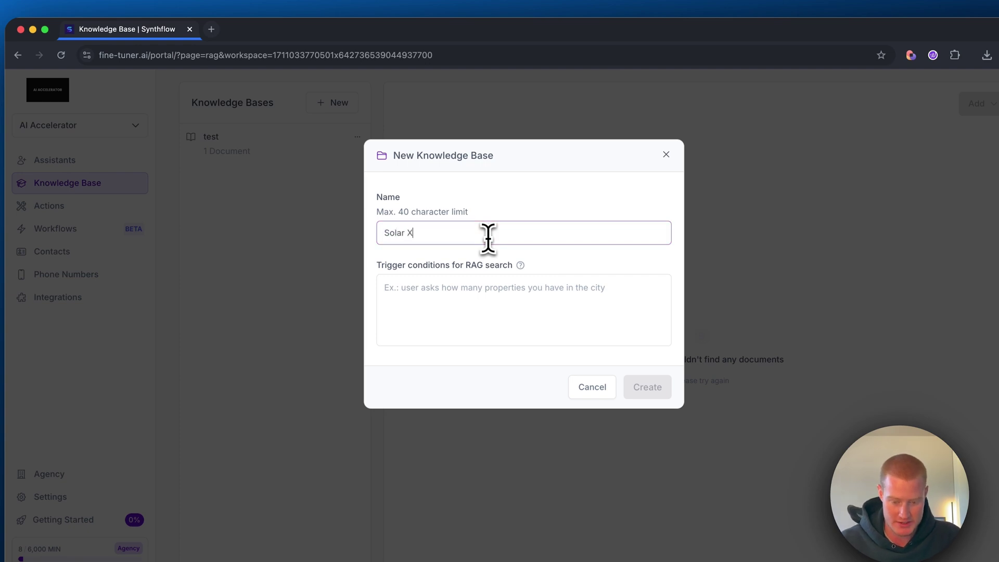
click(480, 310)
text(When the user asks info about the company)
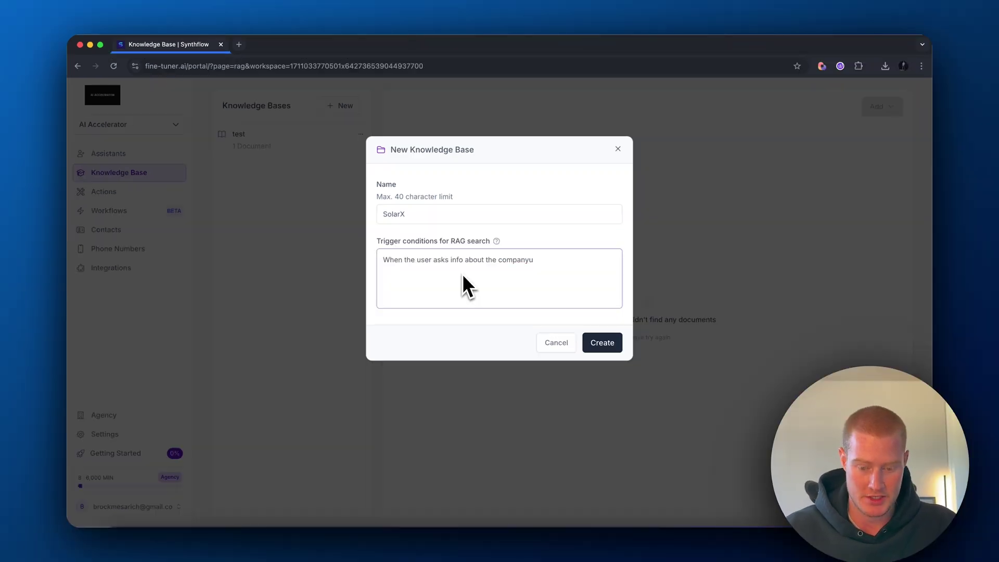
click(619, 352)
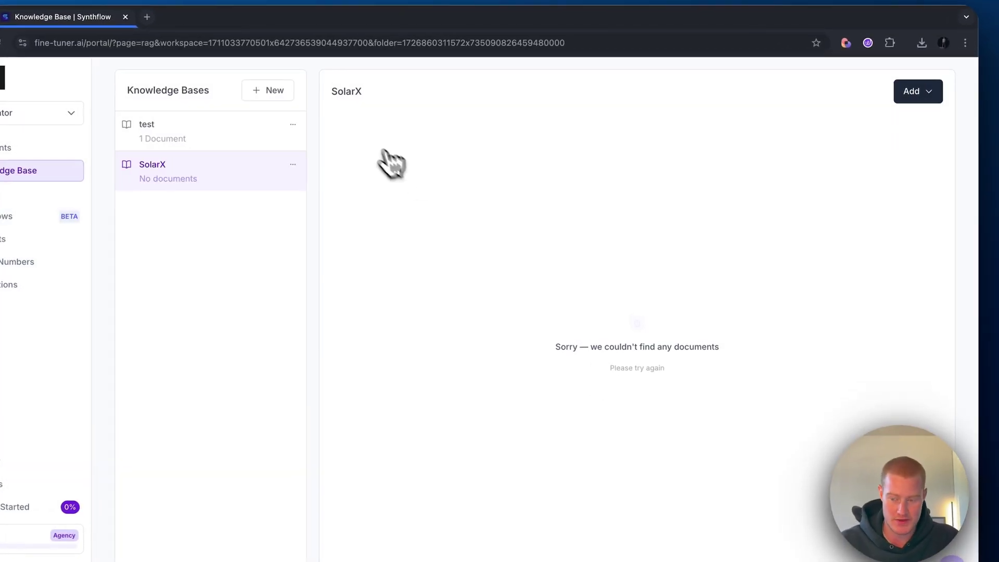
Start a new document named "Company overview" in the SolarX knowledge base.
click(882, 107)
click(782, 180)
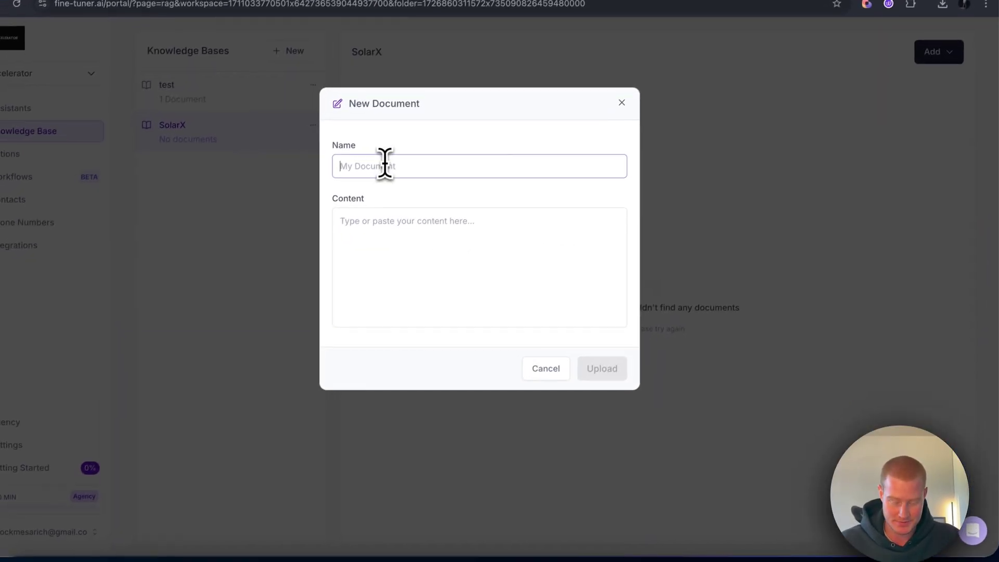
click(388, 162)
text(Company)
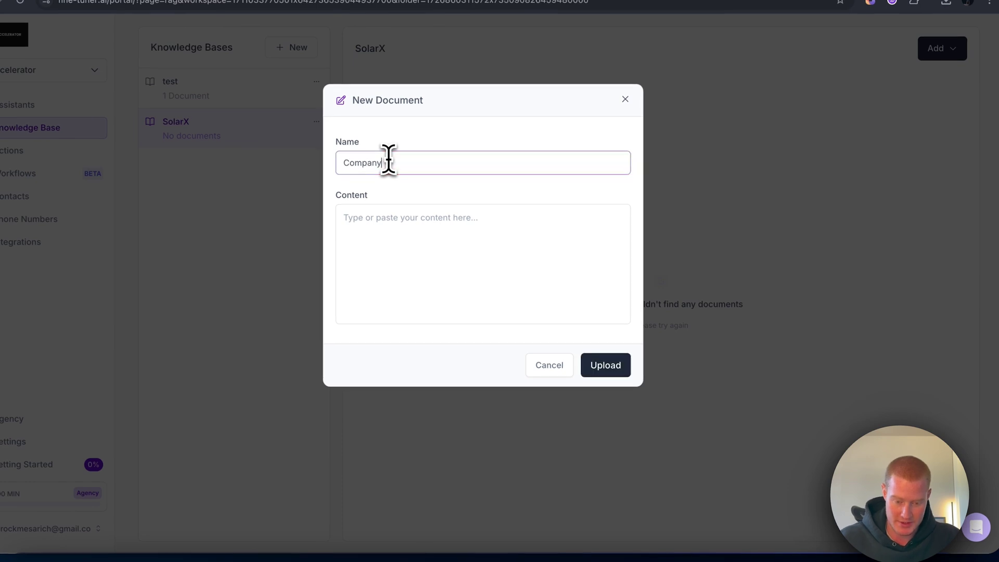
text( overview)
Paste the copied SolarX company information into the document's content and check the text back to its beginning.
click(391, 209)
key(ctrl+v)
scroll(441, 269, up, 15)
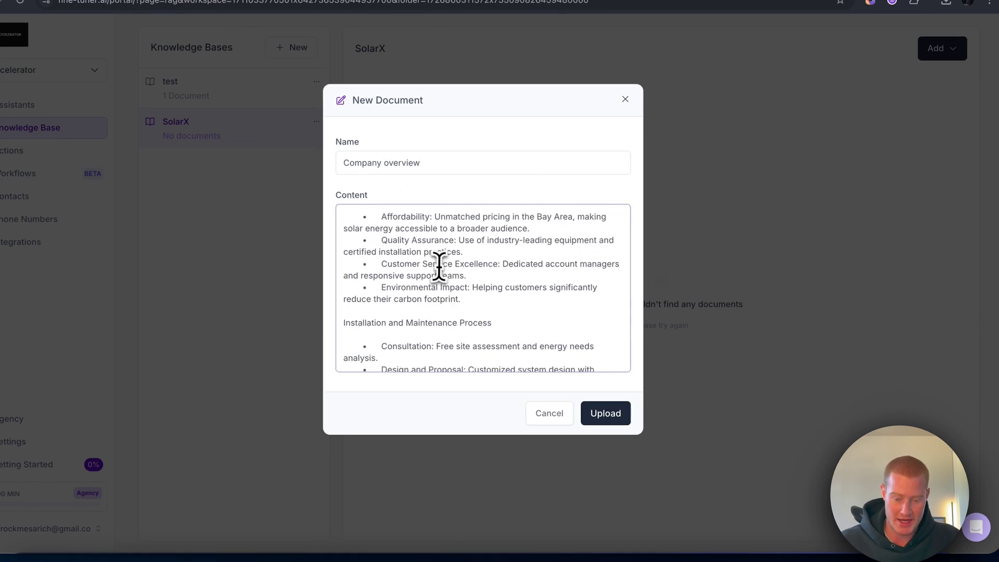
drag(343, 217, 703, 513)
click(538, 361)
scroll(538, 361, up, 10)
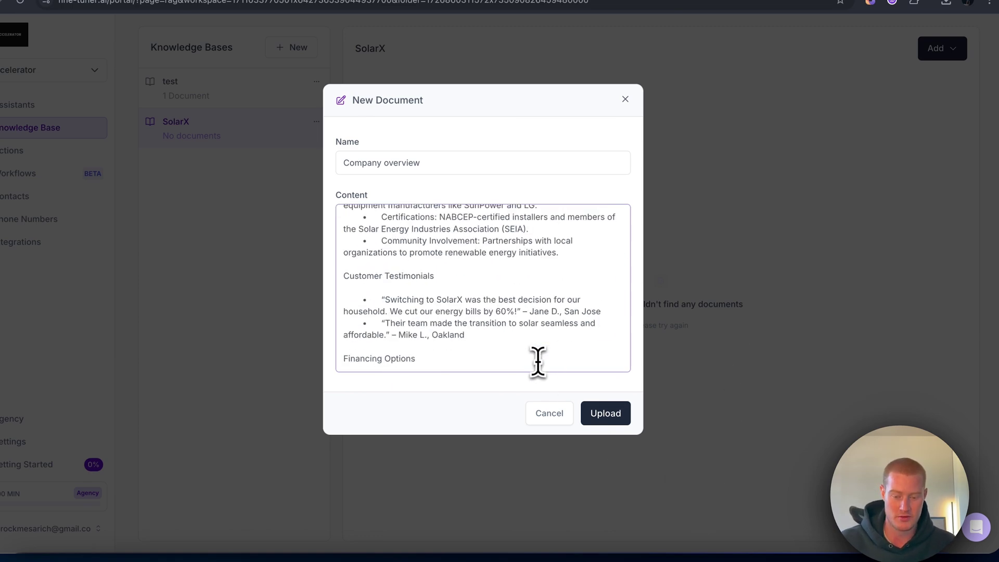
scroll(538, 361, up, 10)
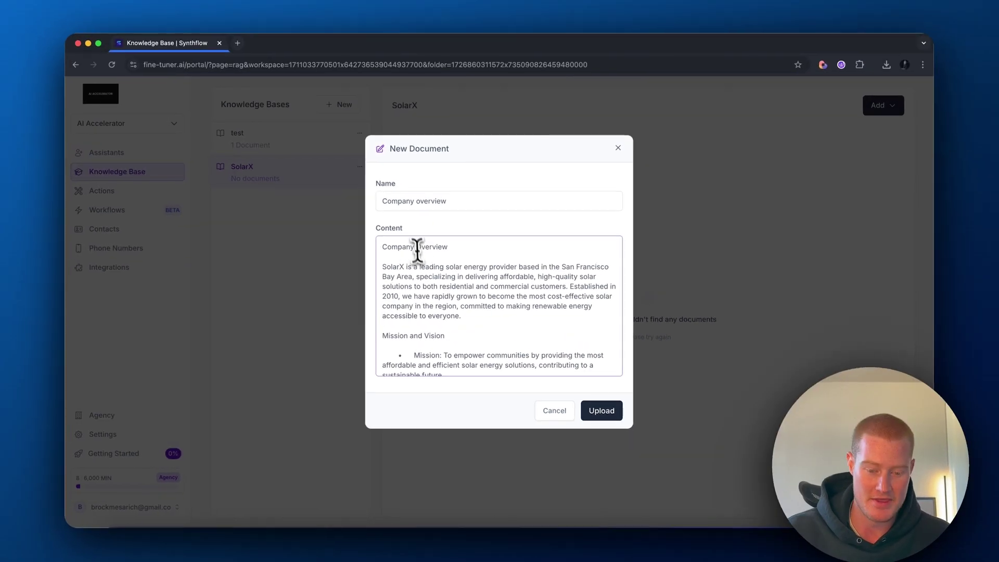
Review the Company overview document's pasted content through to its conclusion and upload it to the SolarX knowledge base.
scroll(479, 317, down, 5)
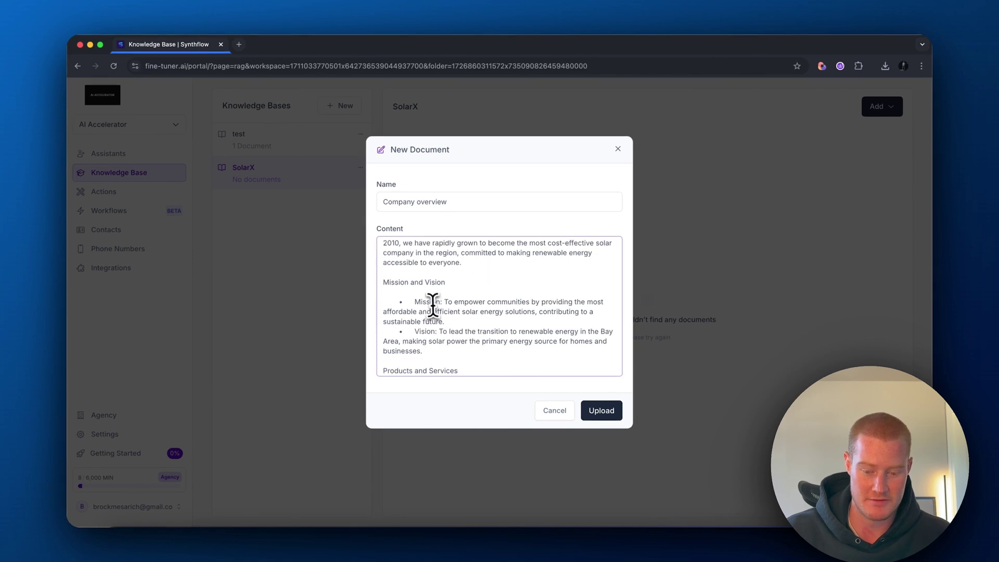
scroll(432, 302, down, 10)
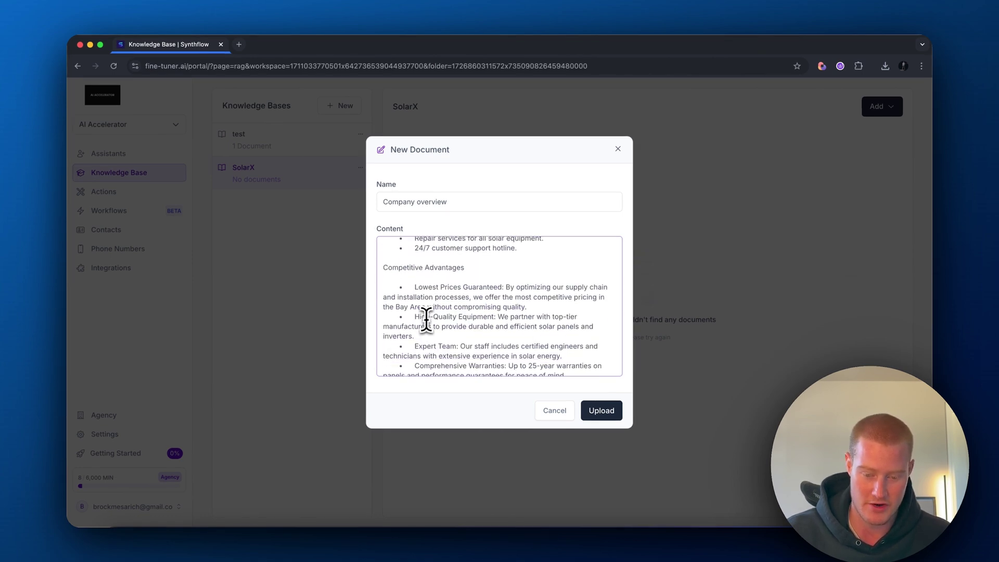
scroll(426, 309, down, 10)
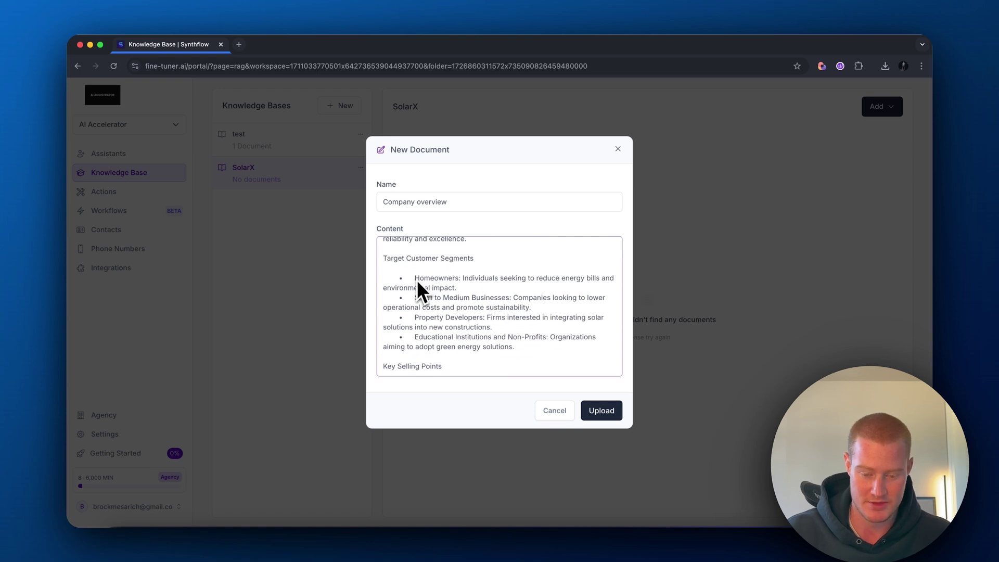
scroll(417, 281, down, 8)
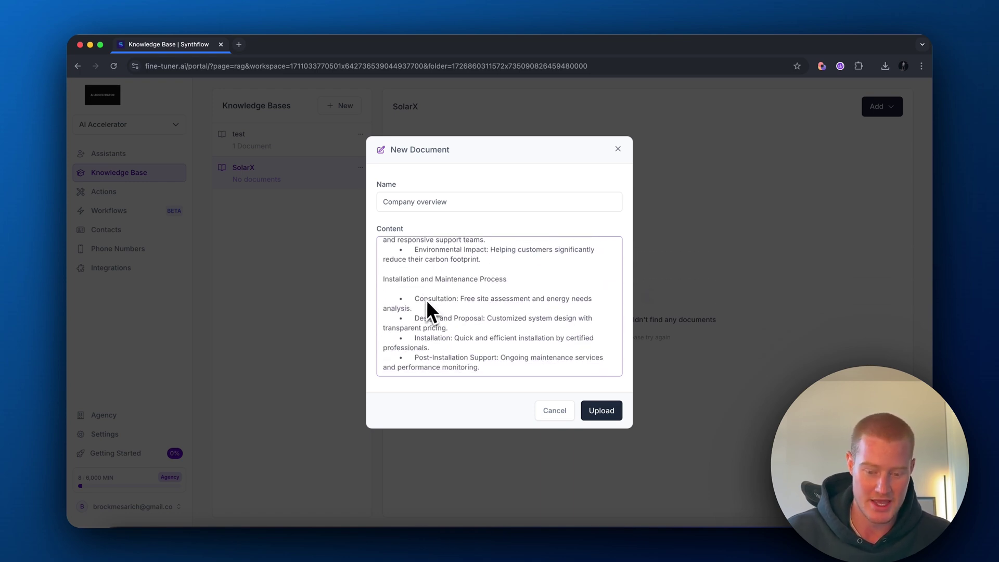
scroll(489, 303, down, 2)
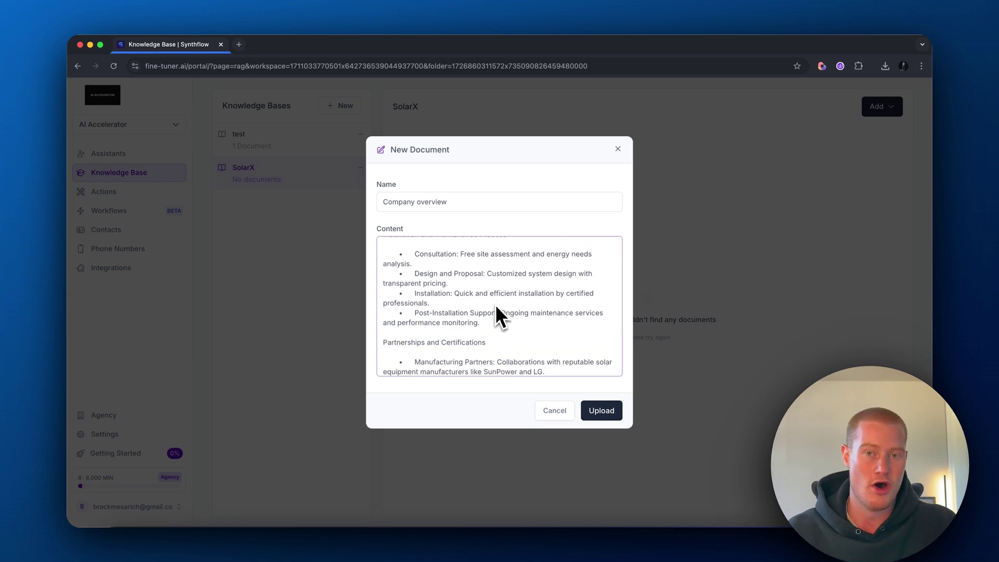
scroll(511, 295, down, 10)
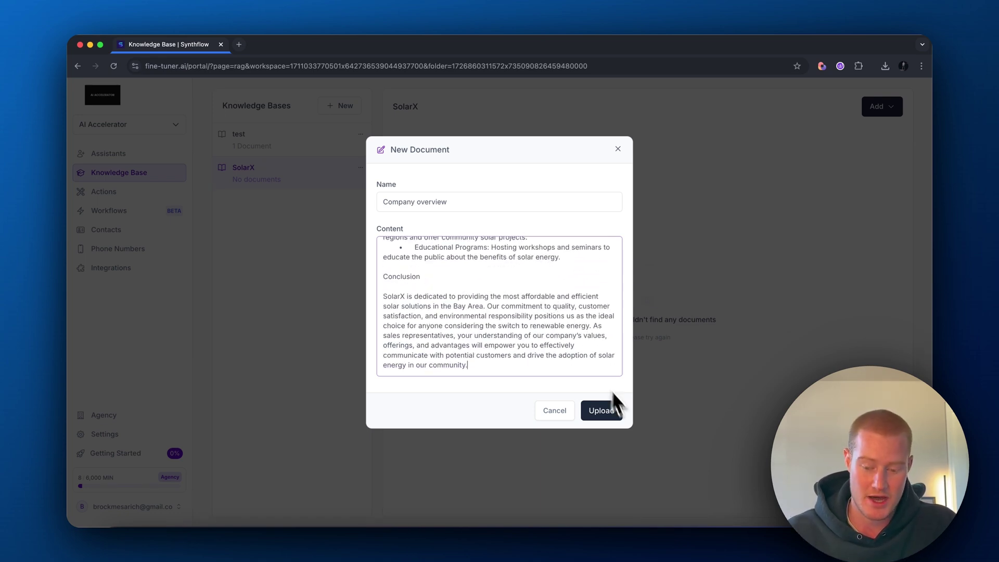
click(604, 414)
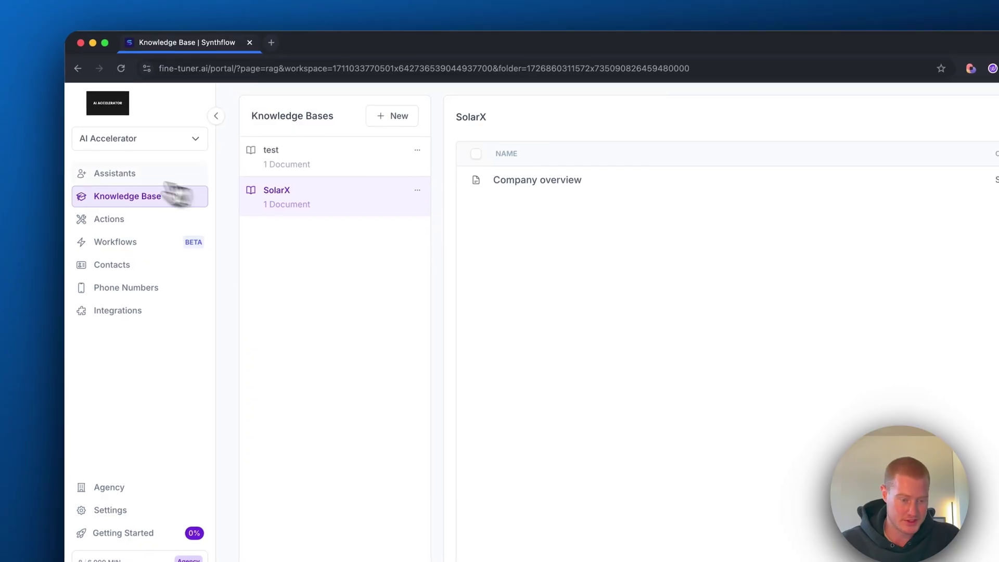
Attach the SolarX knowledge base to the Solarx Assistant's prompt and save the selection.
click(106, 175)
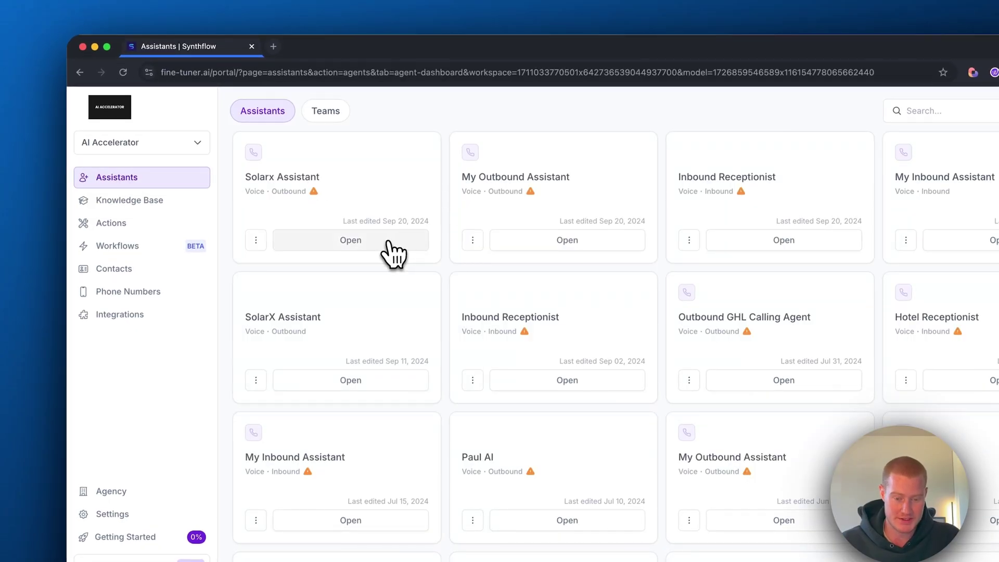
click(388, 242)
click(401, 194)
click(323, 242)
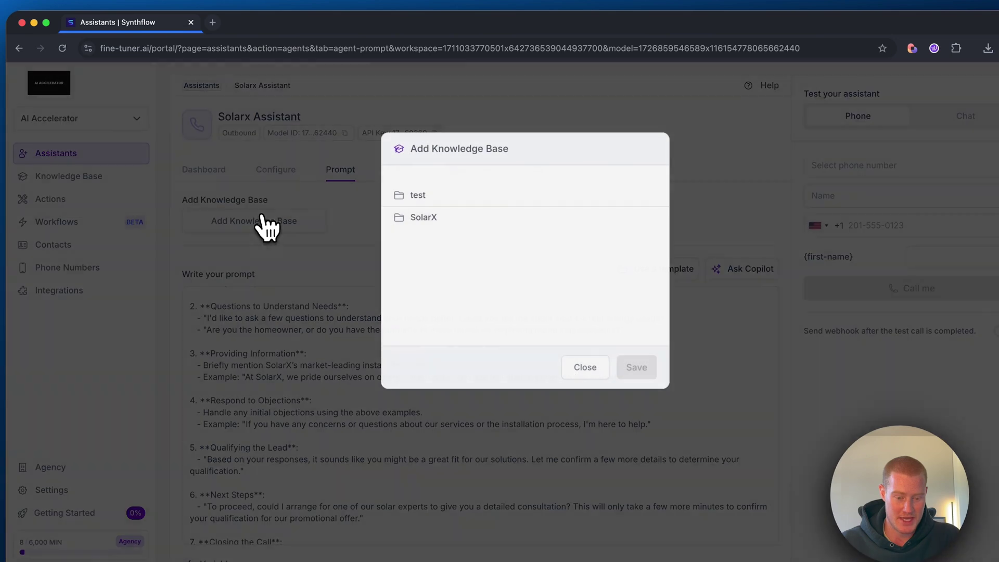
click(427, 216)
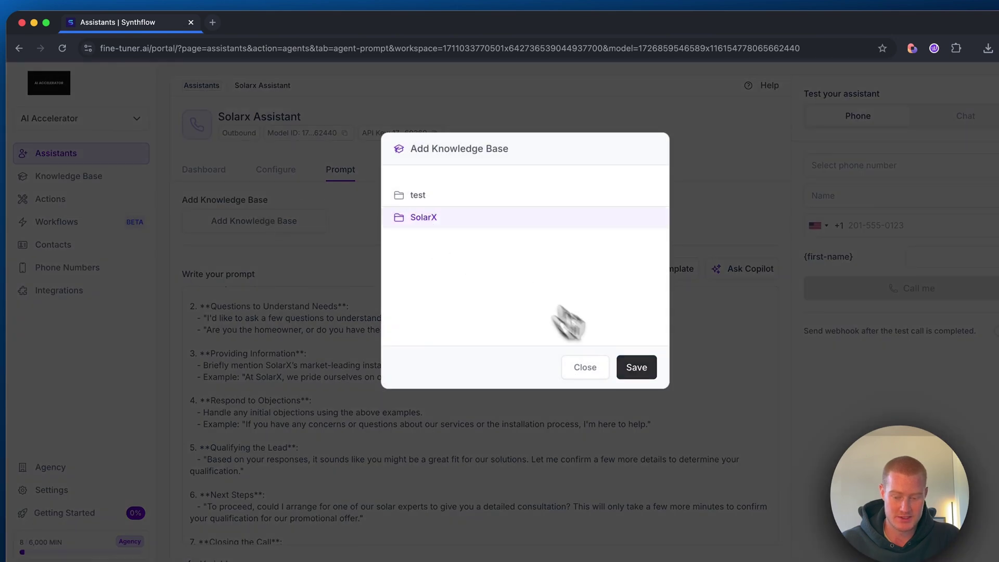
click(644, 367)
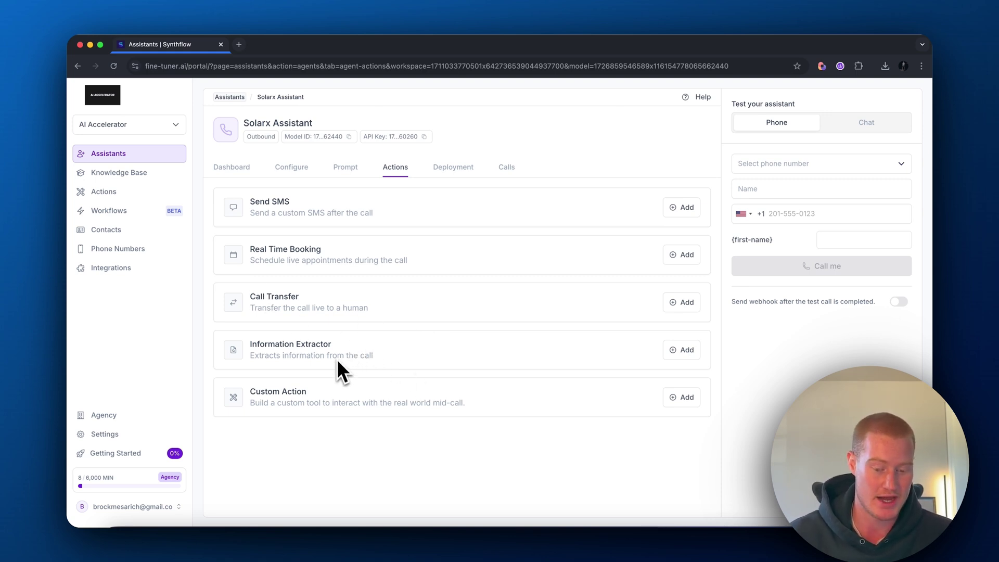
Look through the existing information extractors for the Solarx Assistant and create a new one of the Open Question type.
click(682, 349)
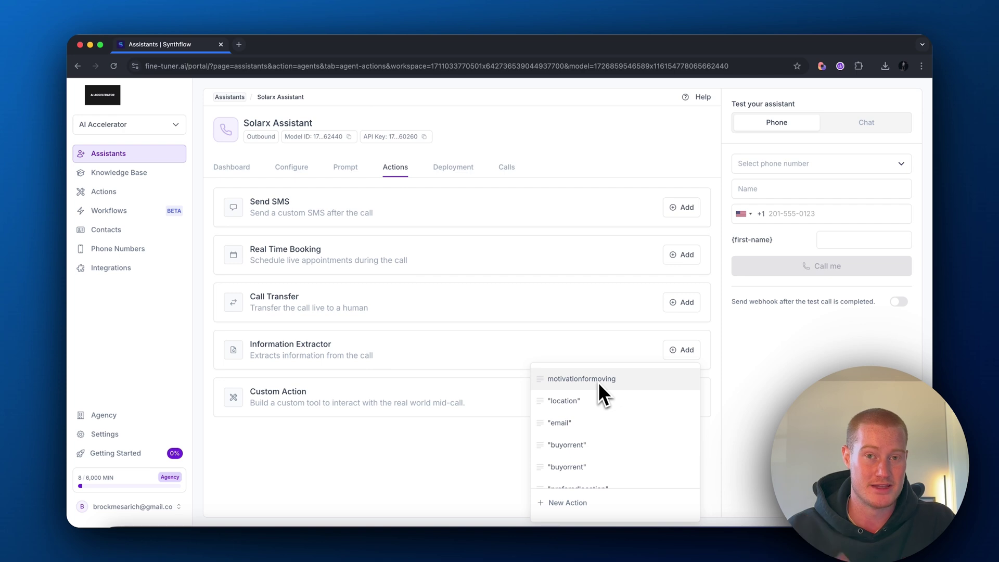
scroll(612, 406, down, 3)
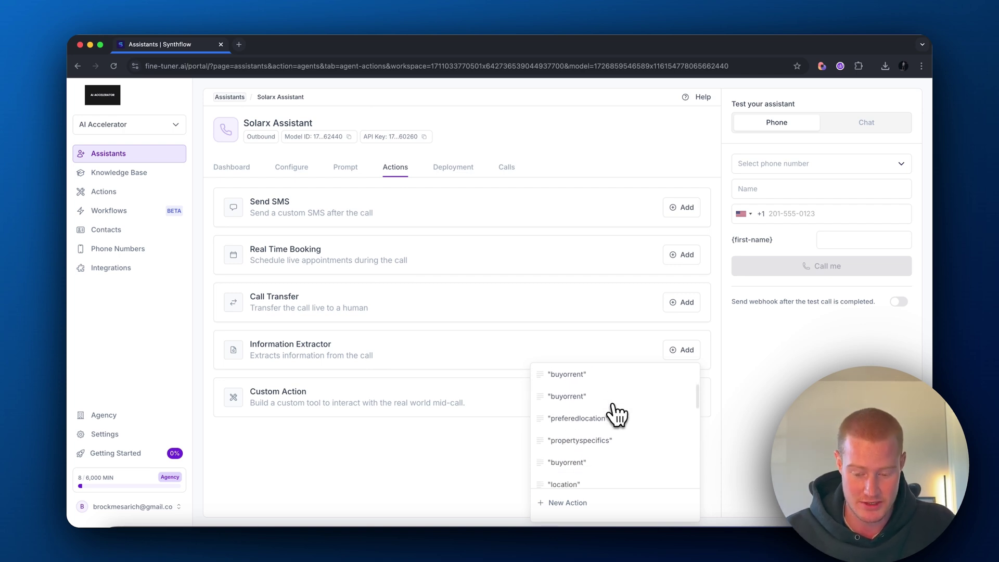
click(618, 414)
click(682, 349)
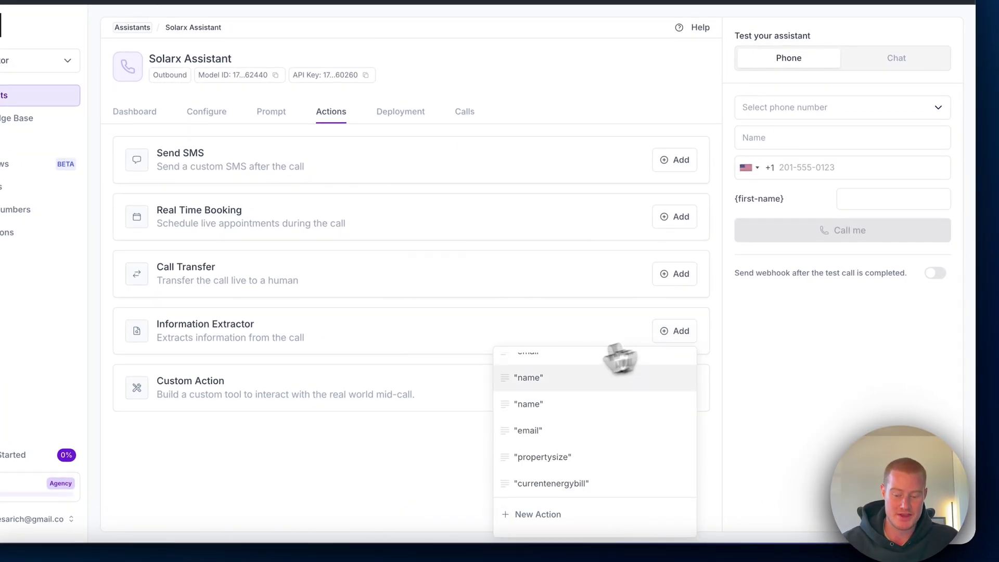
scroll(599, 427, down, 1)
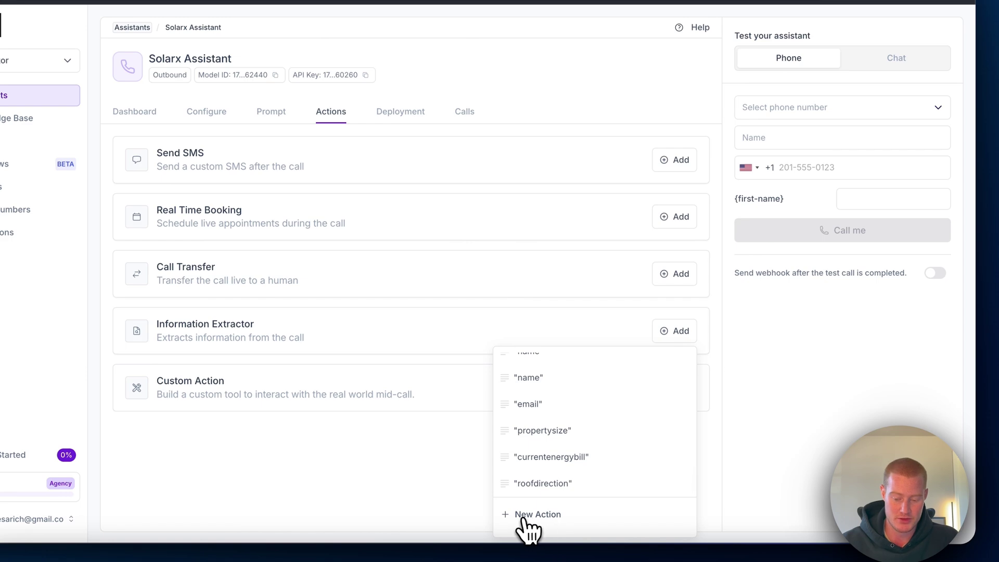
click(541, 516)
click(877, 136)
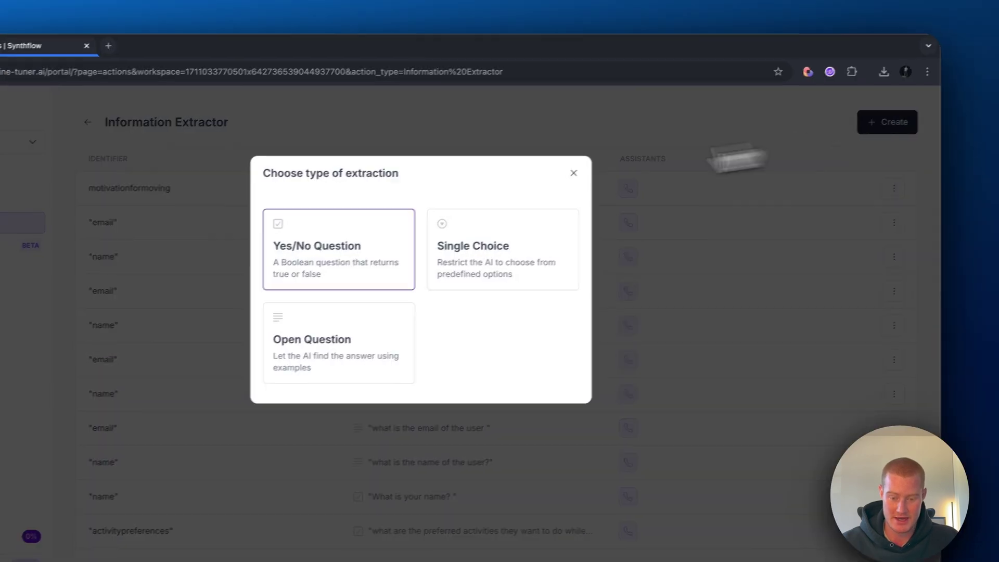
click(382, 326)
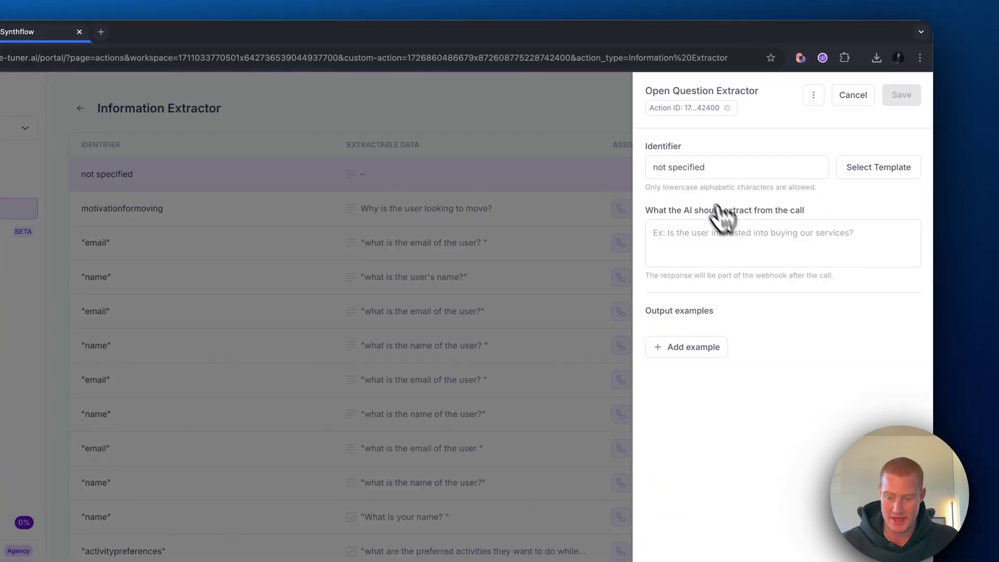
Set the extractor's identifier to "Reasonforwantingsolar" and its extraction question to "What is the reason the user wants to implement solar ?".
click(760, 164)
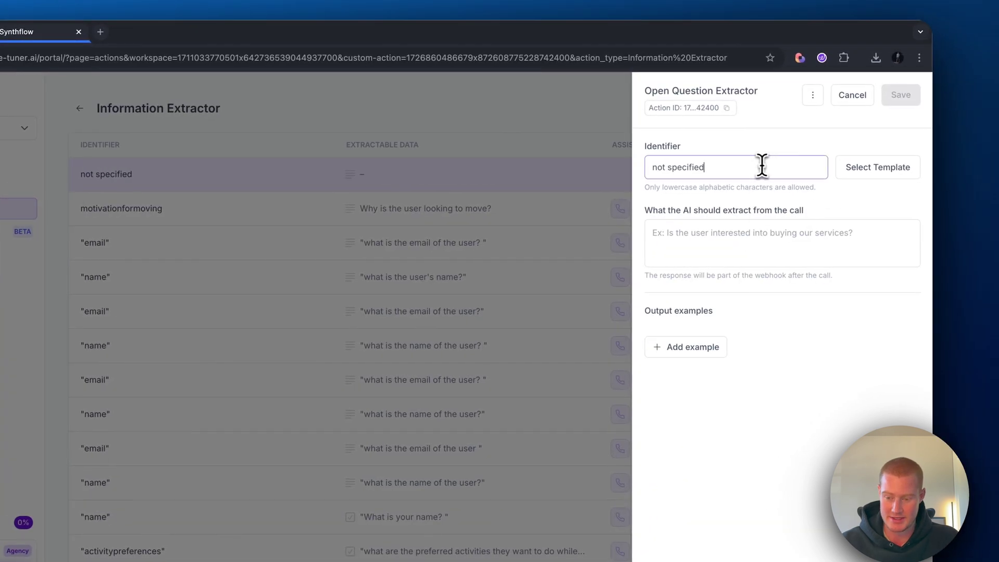
drag(760, 164, 609, 172)
text(Reasonforwantingsolar)
click(731, 227)
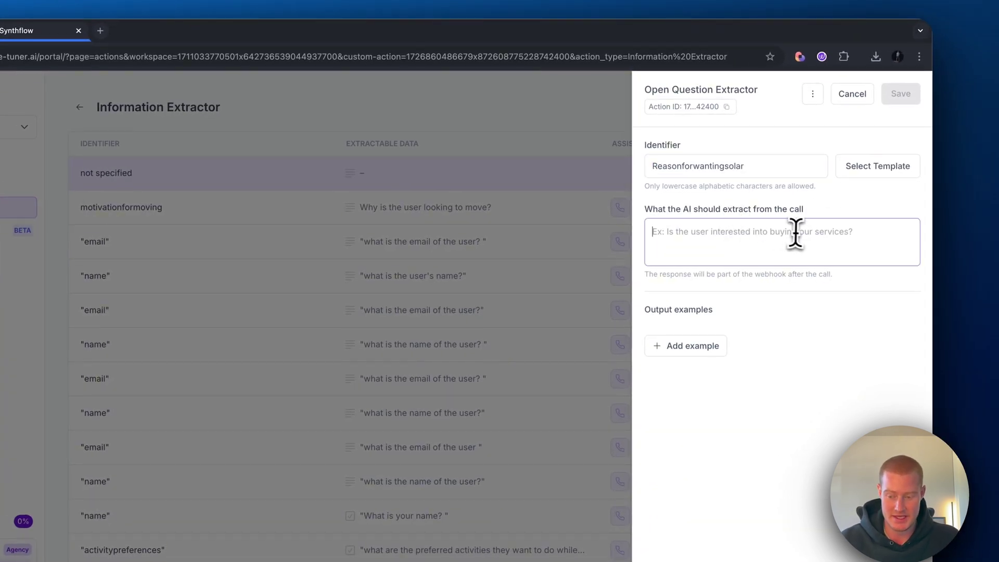
text(What is the reason)
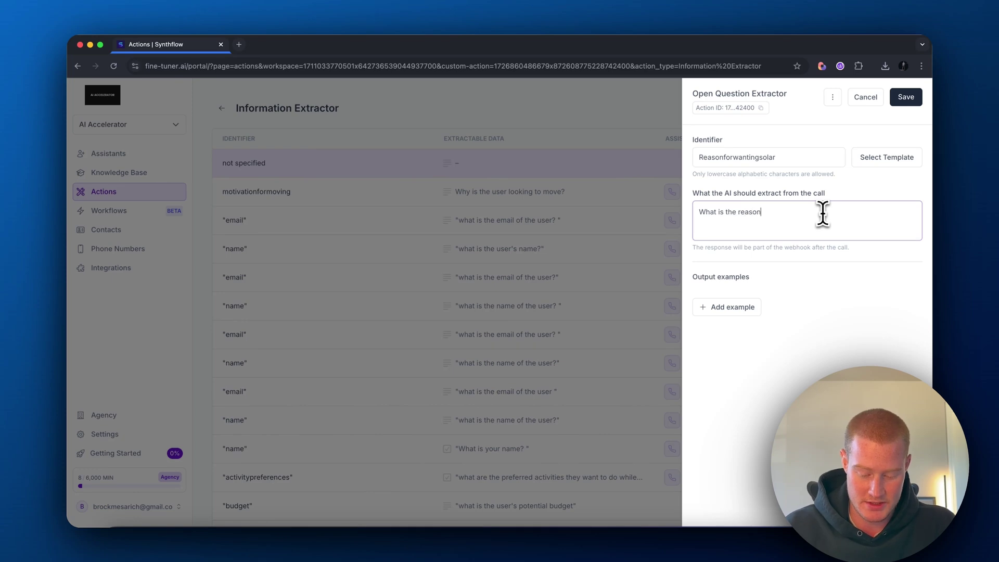
text(t he suer wants to implement solar ?)
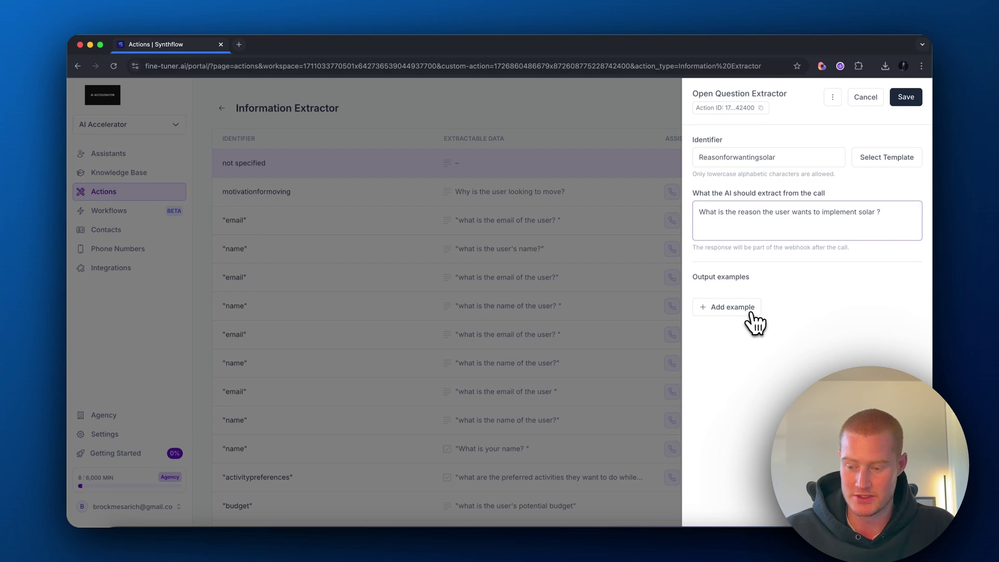
Add the output examples "Save money on energy bill", "Help the environment" and "Increase property value", and save the extractor.
click(751, 314)
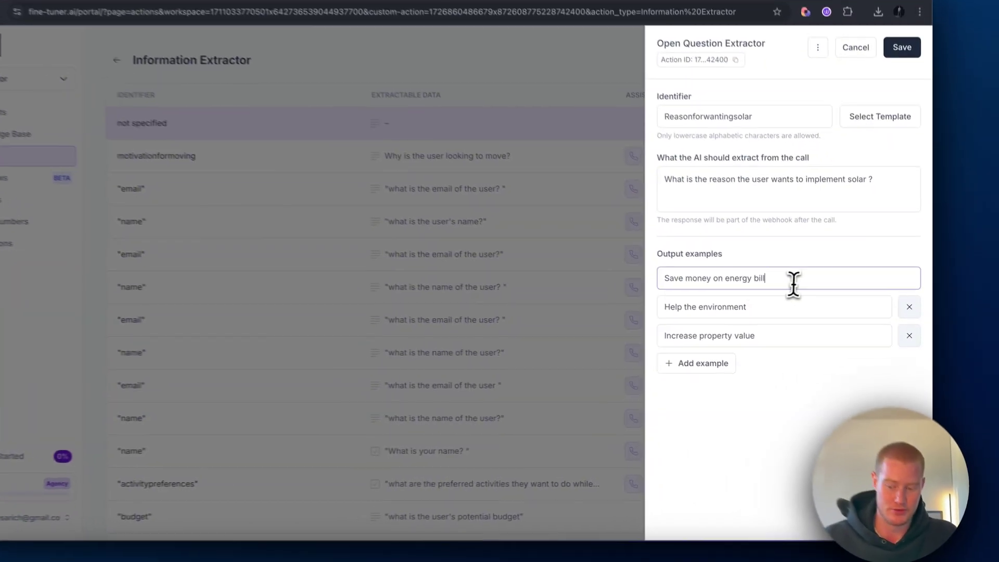
drag(796, 298, 696, 297)
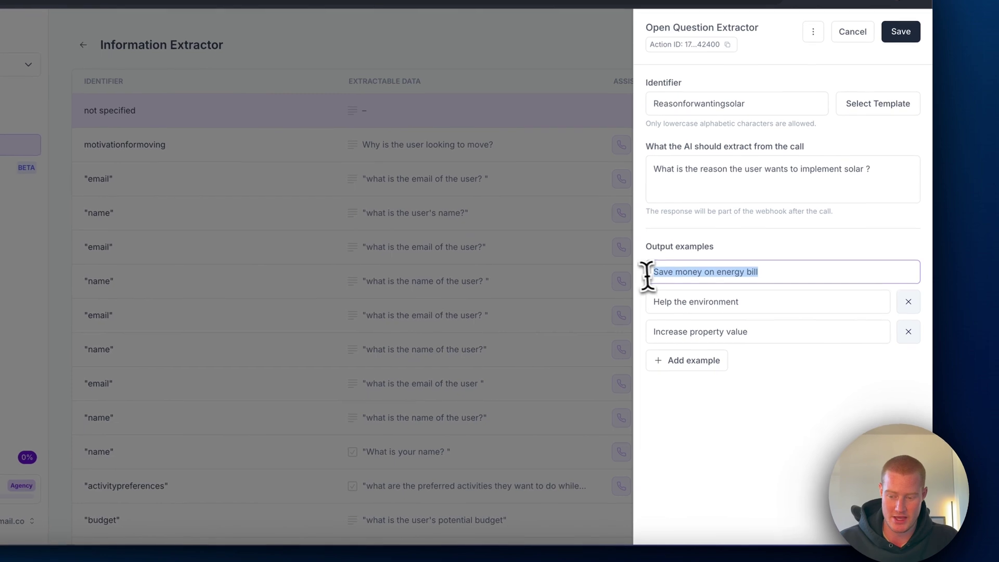
click(813, 430)
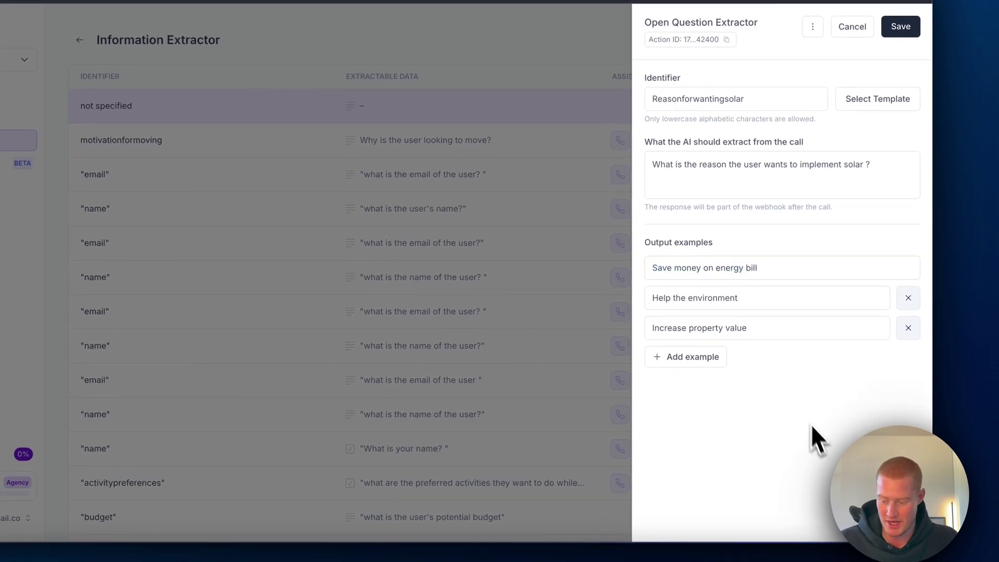
click(901, 26)
click(879, 40)
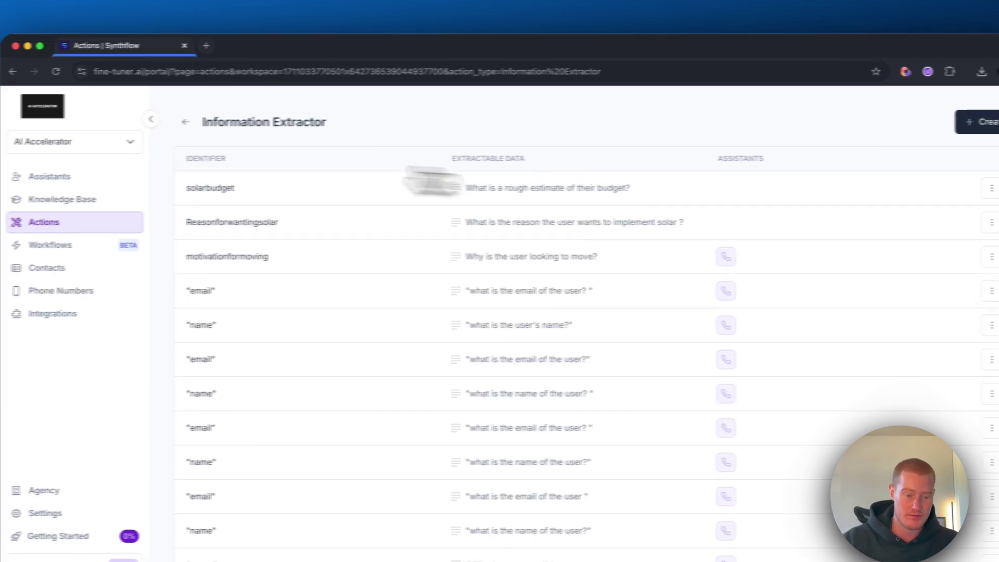
Add the solarbudget information extractor to the Solarx Assistant's actions and reopen the list of available extractors.
click(33, 177)
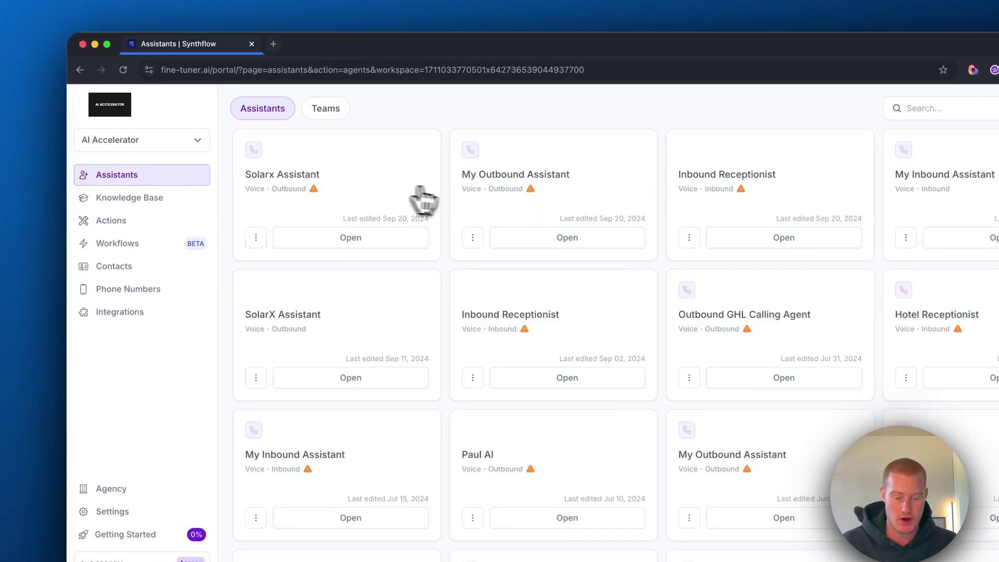
click(408, 235)
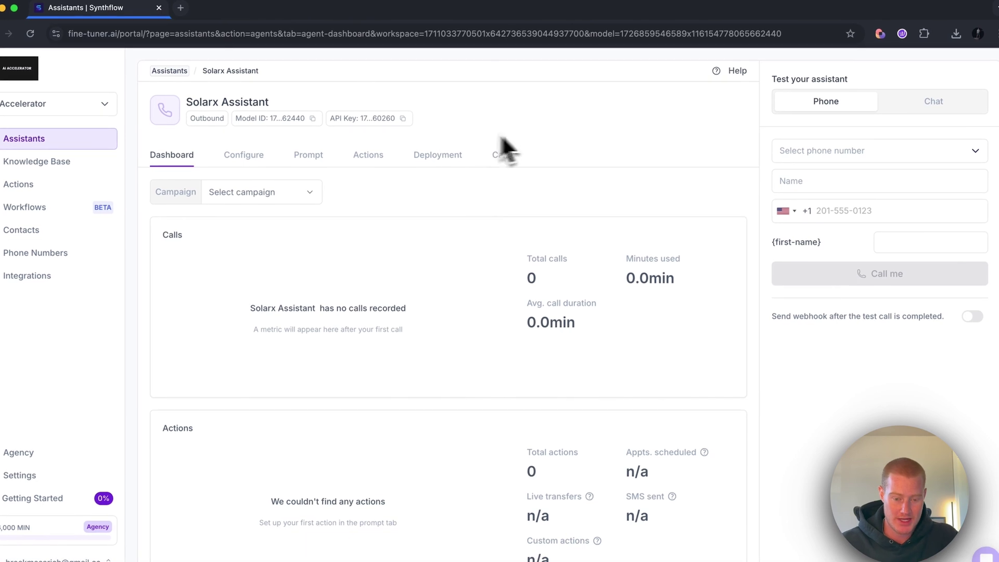
click(370, 155)
scroll(371, 255, down, 1)
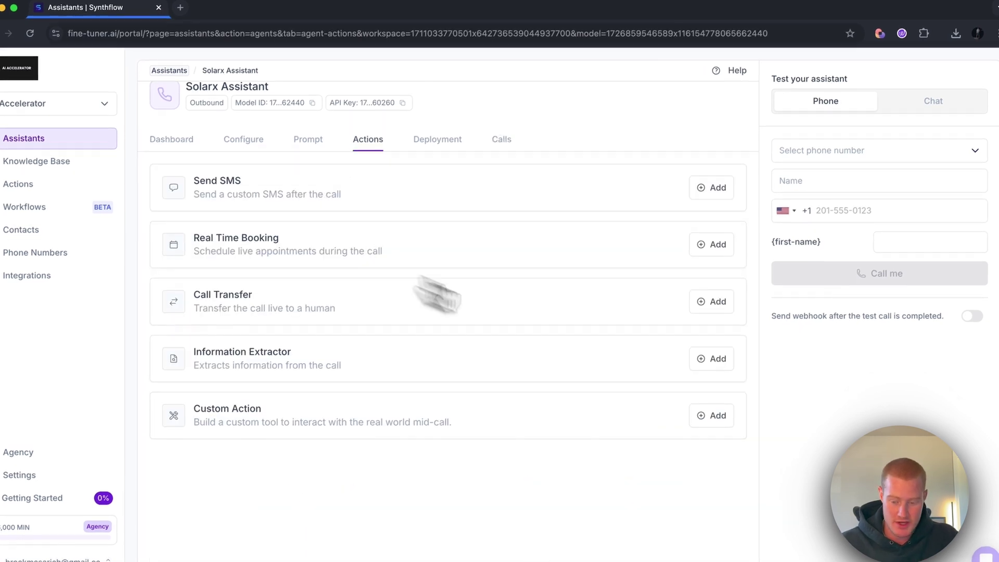
click(677, 328)
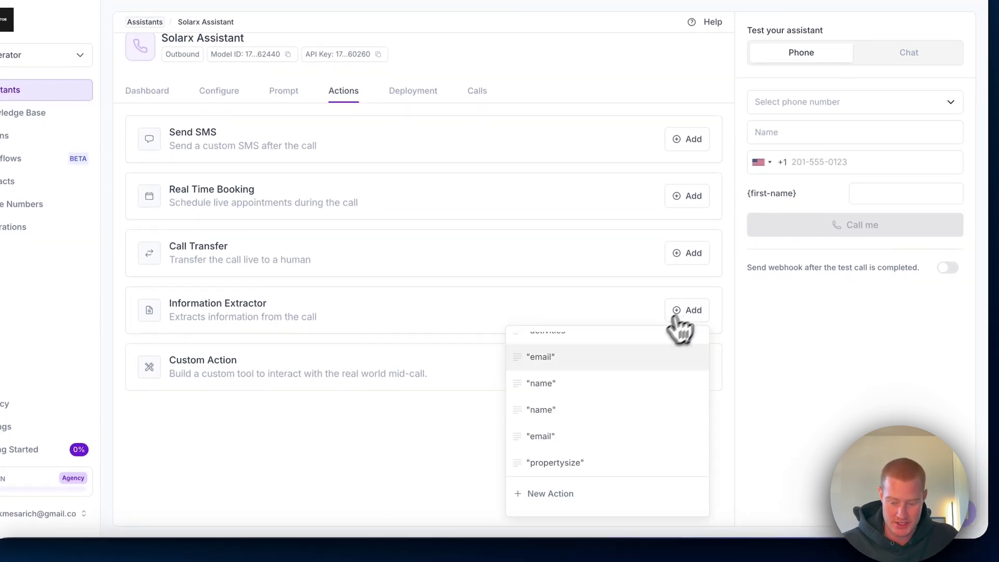
scroll(584, 423, down, 3)
scroll(584, 423, up, 5)
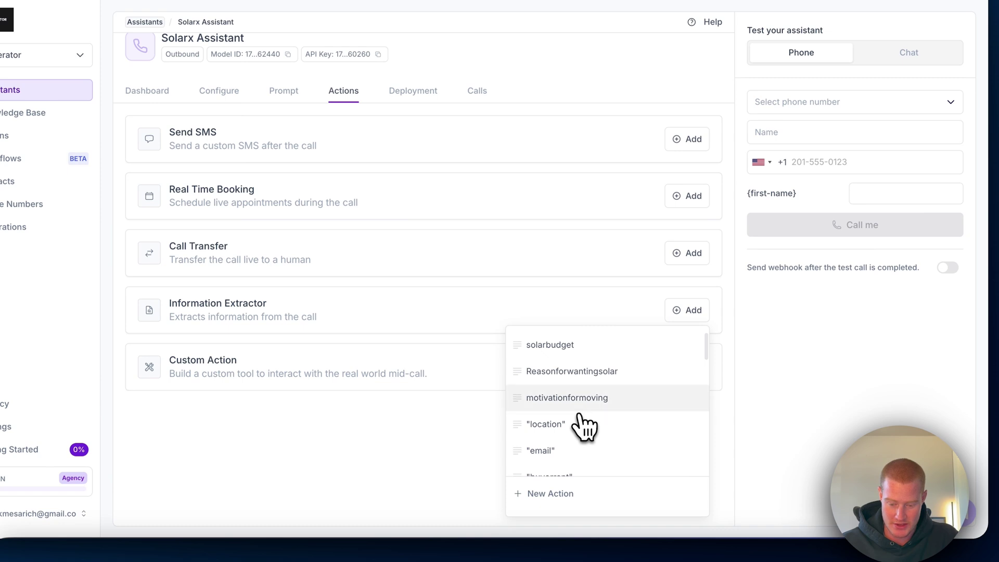
click(576, 352)
click(688, 312)
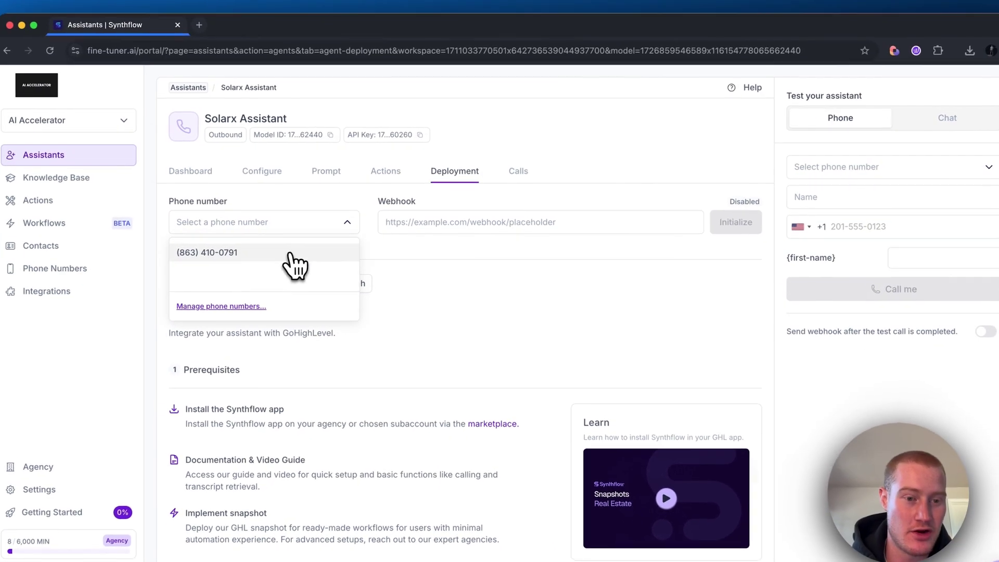
Assign the available phone number to the Solarx Assistant's deployment and choose the same number for the test call.
click(291, 256)
scroll(406, 256, down, 1)
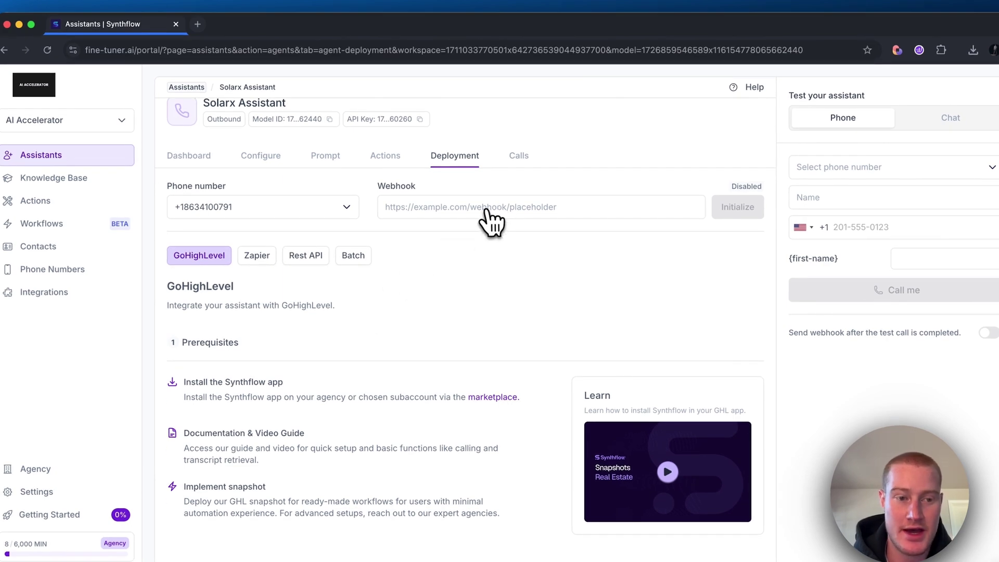
click(890, 169)
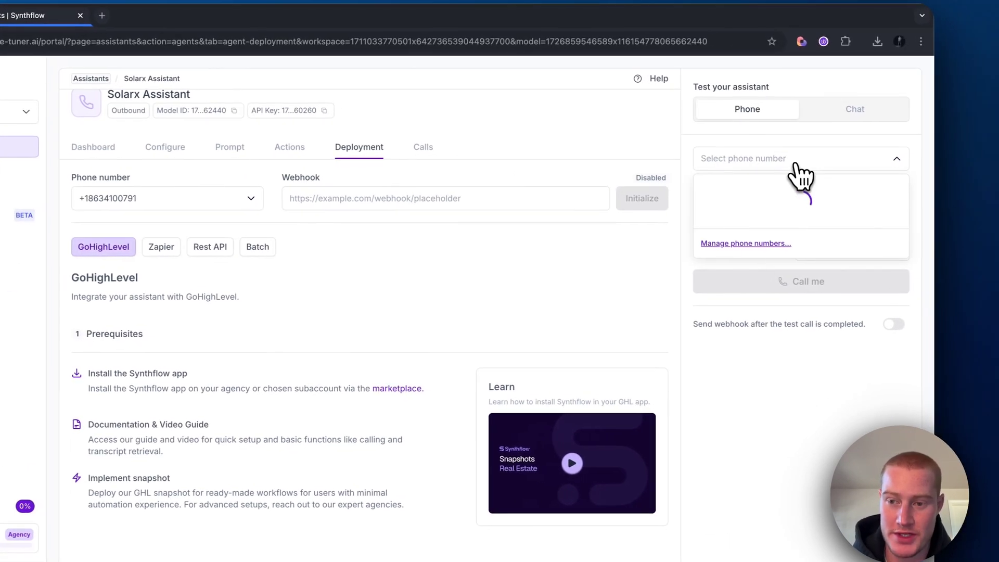
click(775, 201)
Fill in the recipient's first name and phone number for the test call, set the {first-name} variable to the same name, and start the call.
click(735, 194)
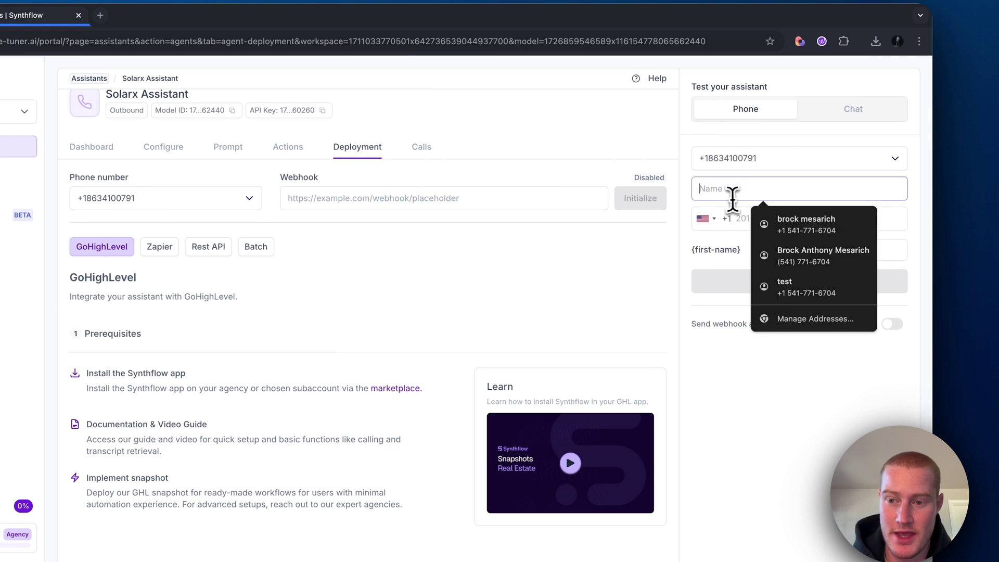
click(806, 224)
drag(762, 188, 734, 188)
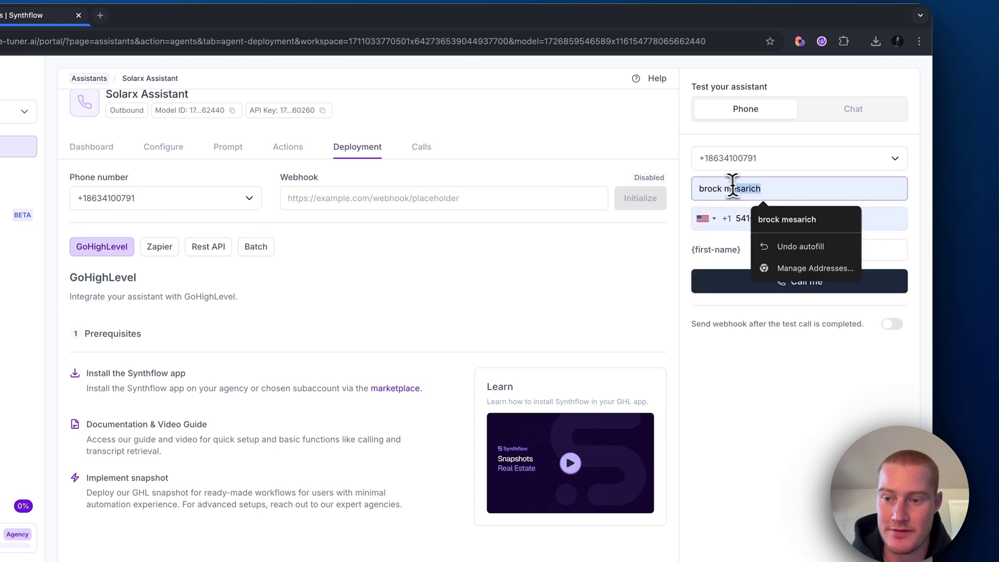
key(BackSpace)
click(835, 247)
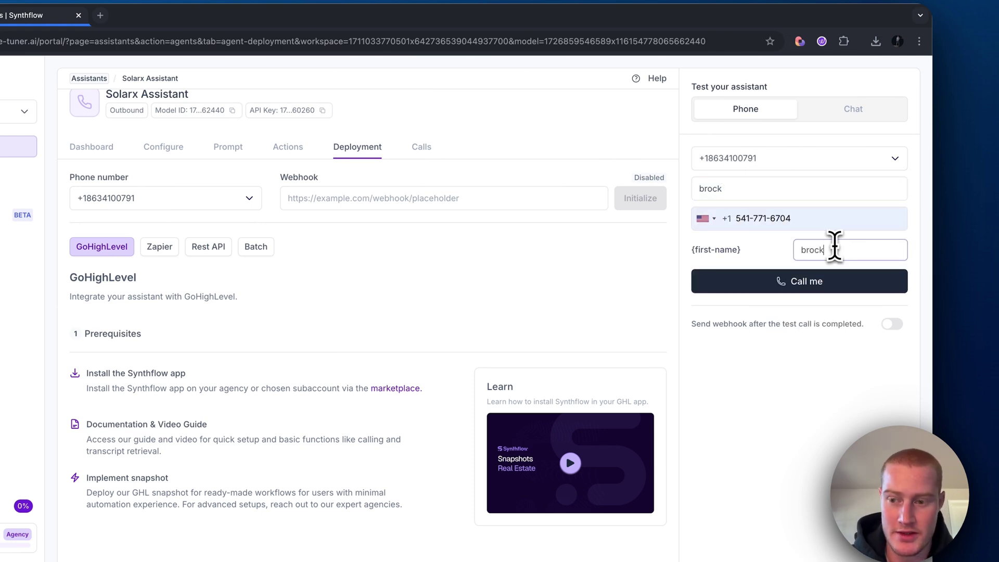
click(841, 280)
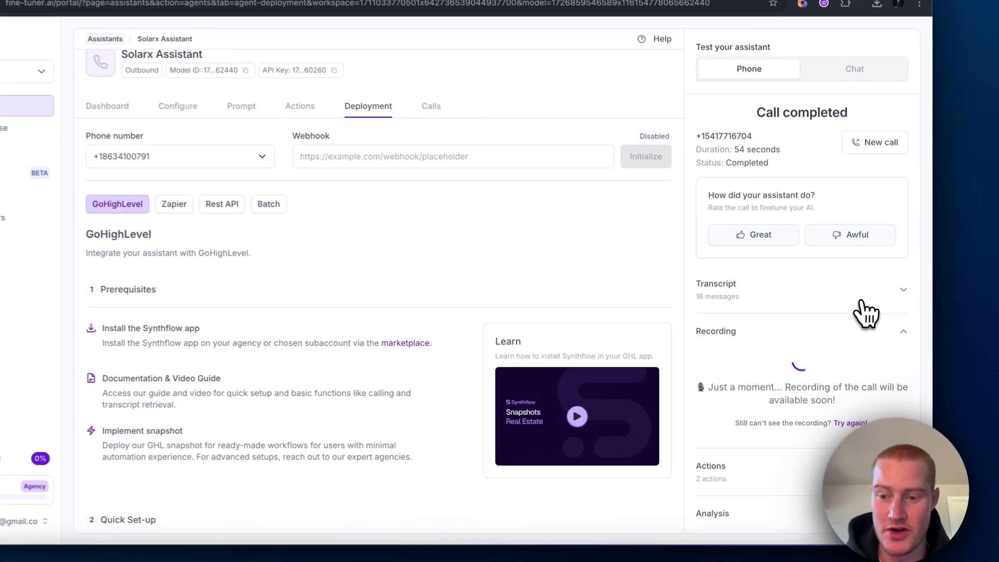
Examine the completed test call's results, expanding its actions to read the values returned by the information extractors.
click(815, 319)
click(903, 215)
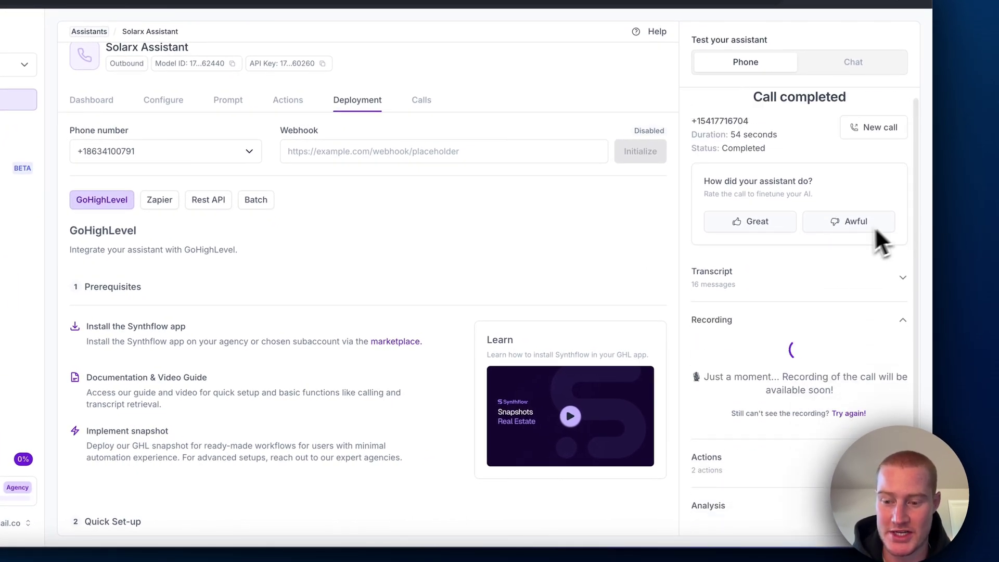
scroll(878, 417, down, 1)
click(879, 445)
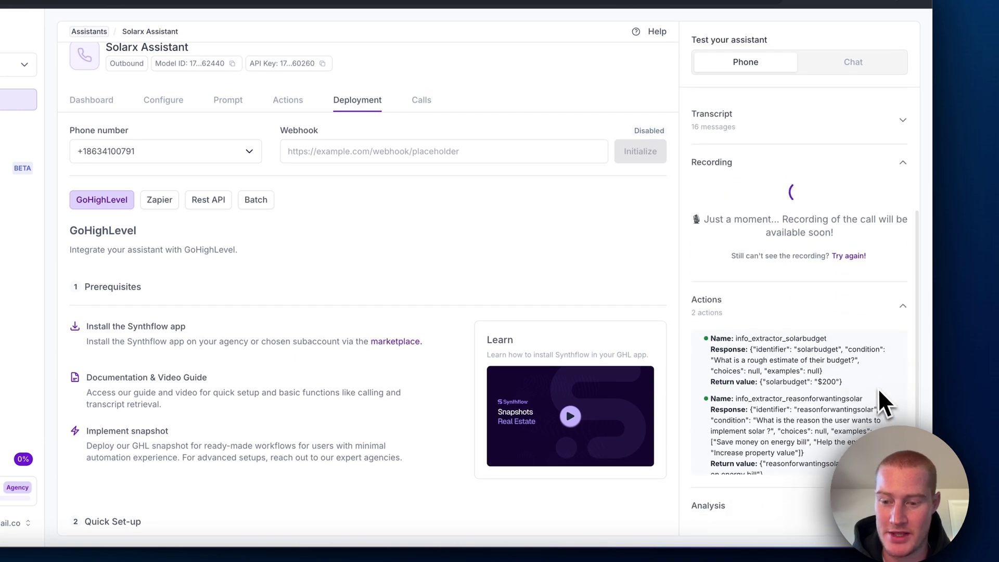
scroll(878, 389, down, 2)
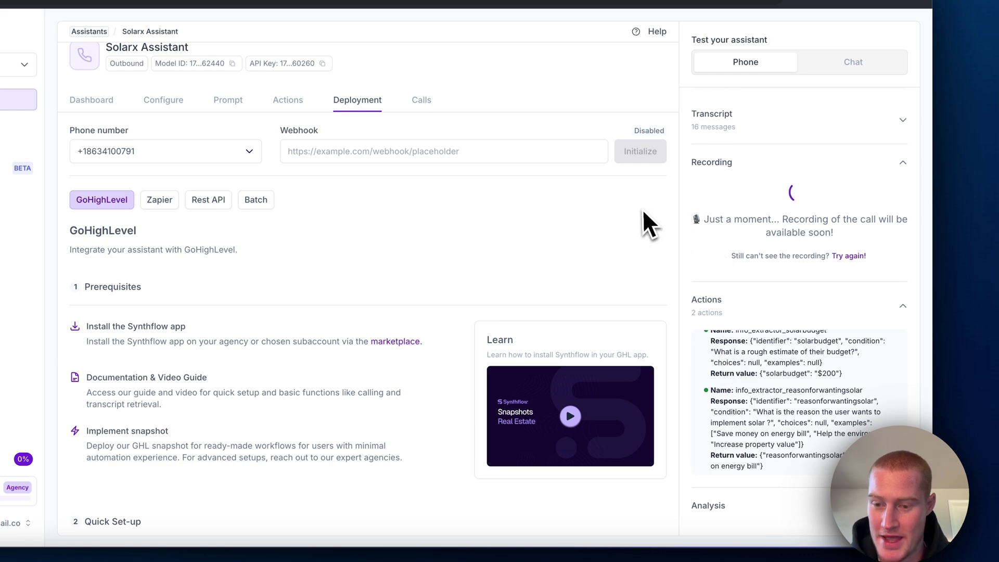
scroll(819, 398, up, 1)
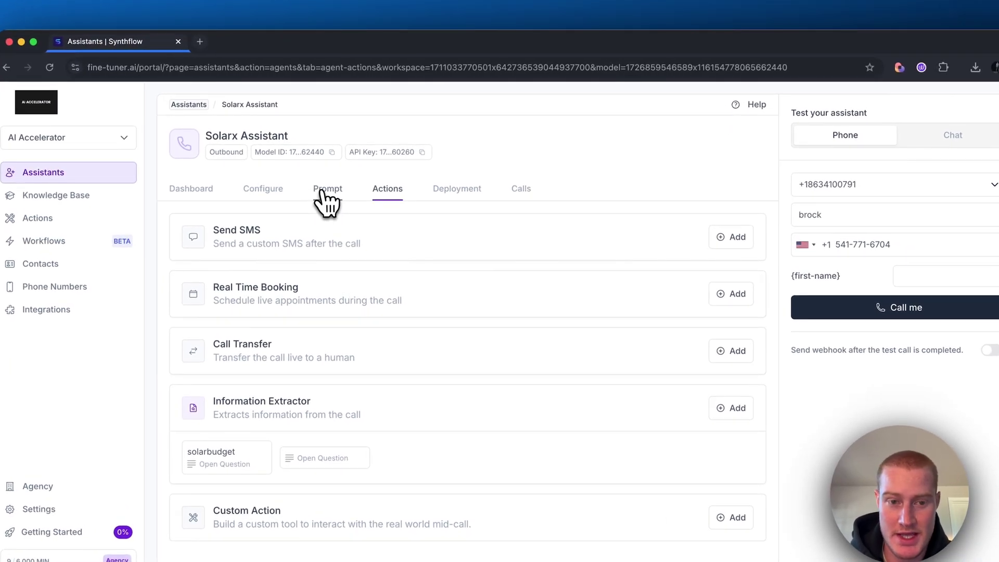
Review the call script in the Solarx Assistant's prompt and look through the real-time booking actions available to it.
click(319, 191)
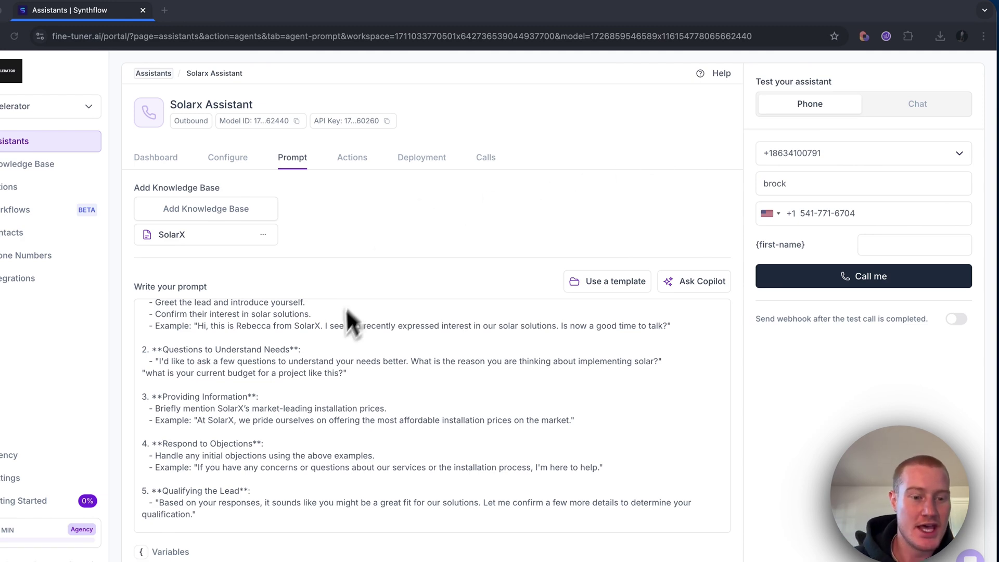
scroll(348, 312, up, 2)
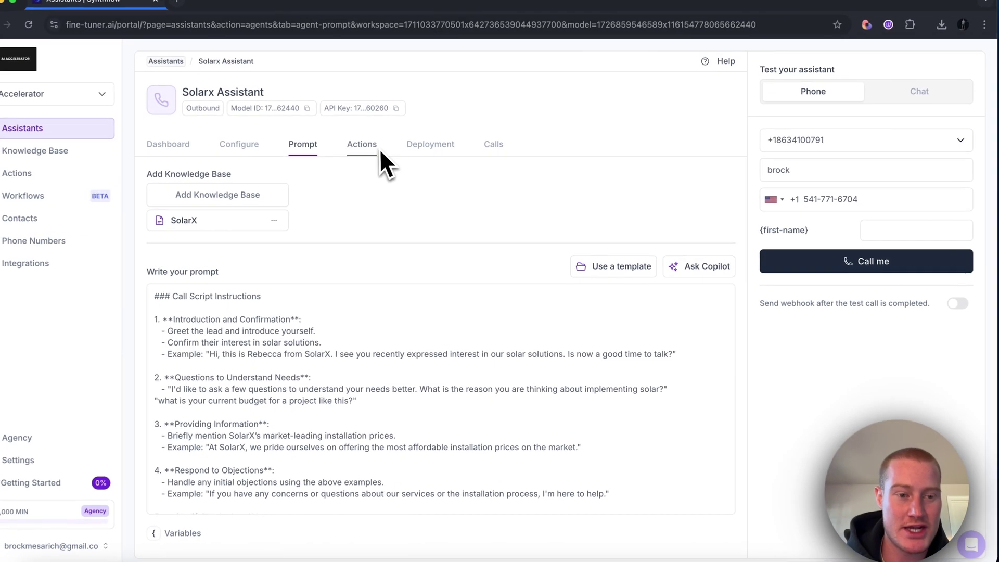
click(397, 170)
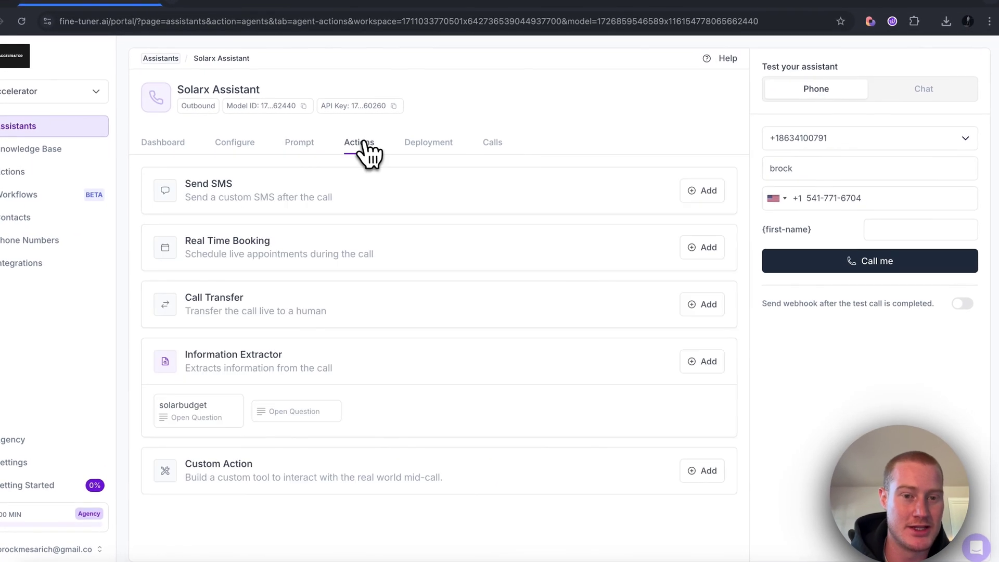
click(709, 249)
scroll(672, 283, down, 1)
click(520, 224)
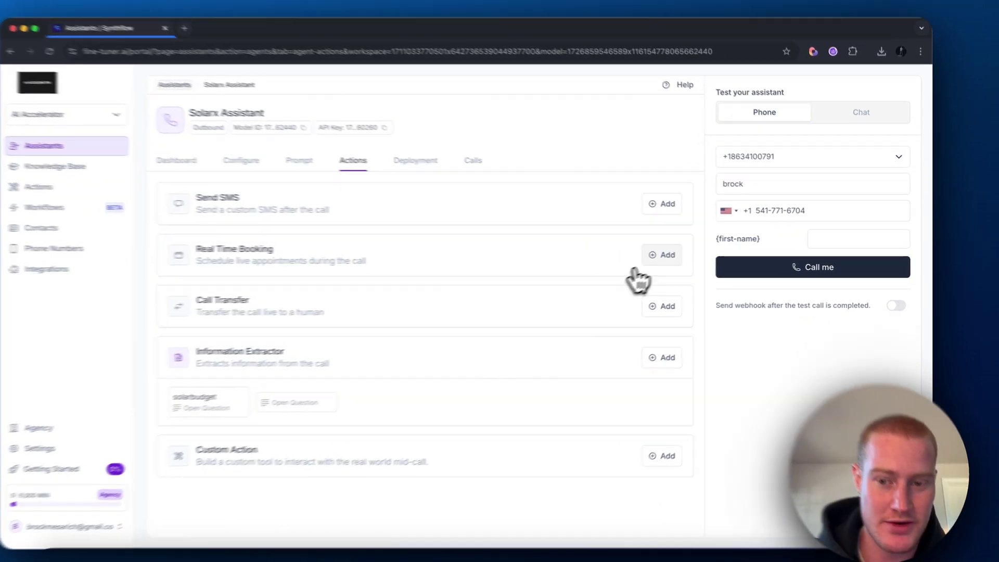
Open the Cal.com real-time booking action 783827 from the workspace's booking actions and save it with initial booking date 20 September, 2024.
click(682, 255)
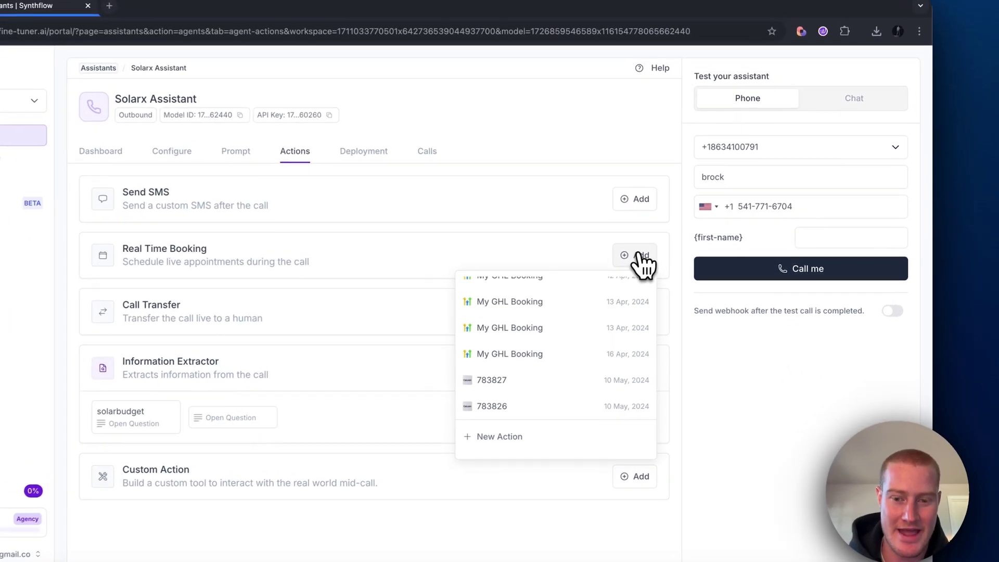
click(515, 439)
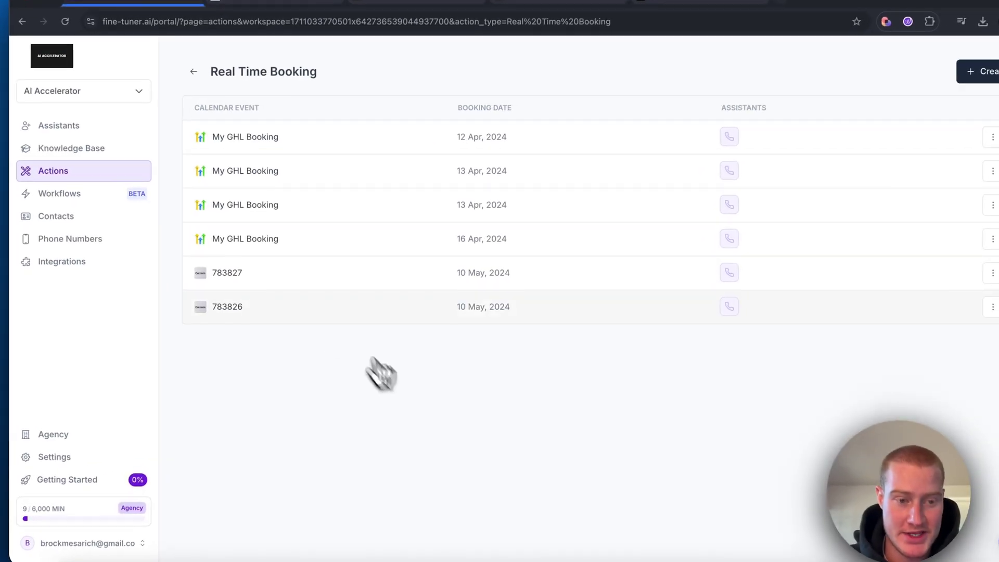
click(249, 281)
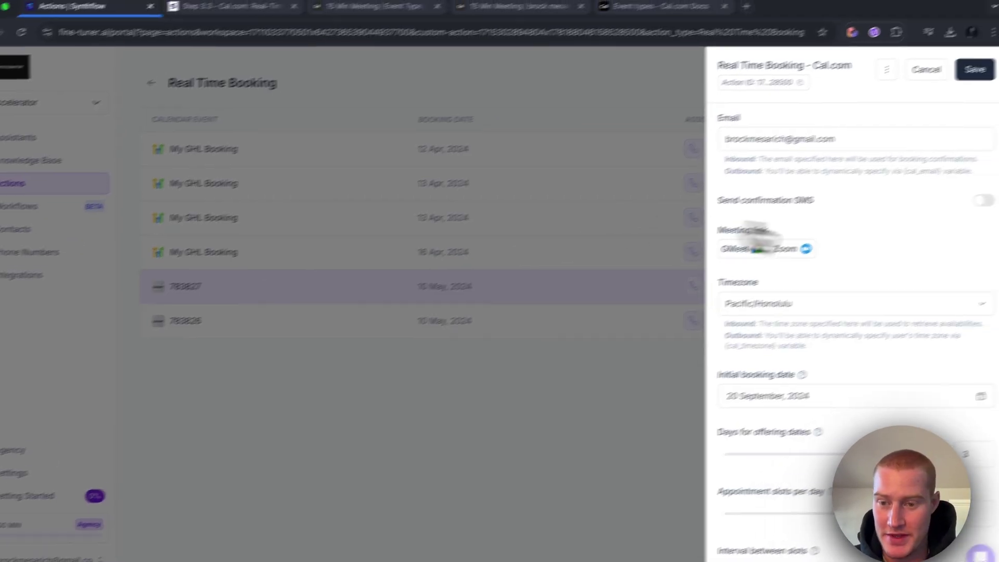
scroll(816, 286, down, 3)
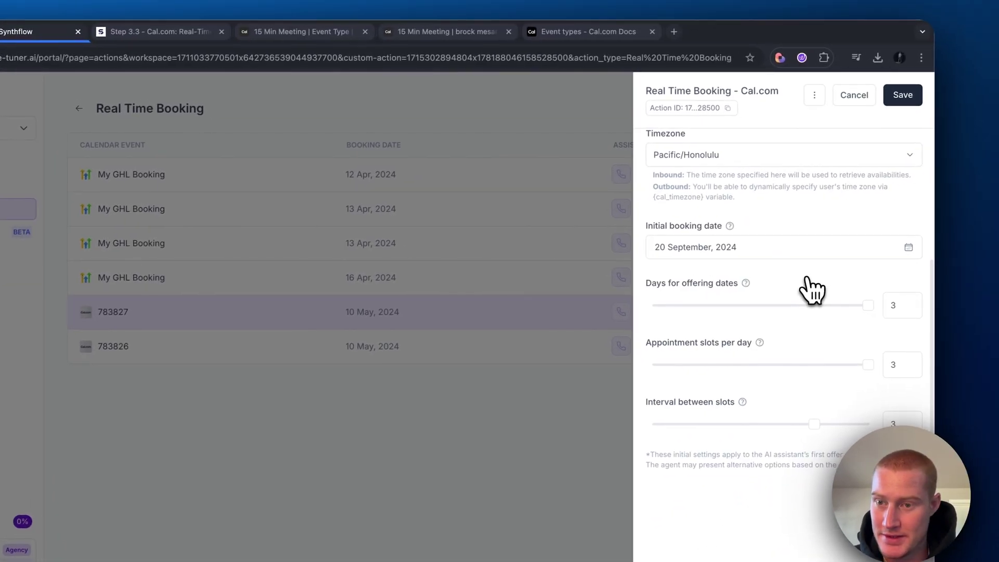
click(903, 99)
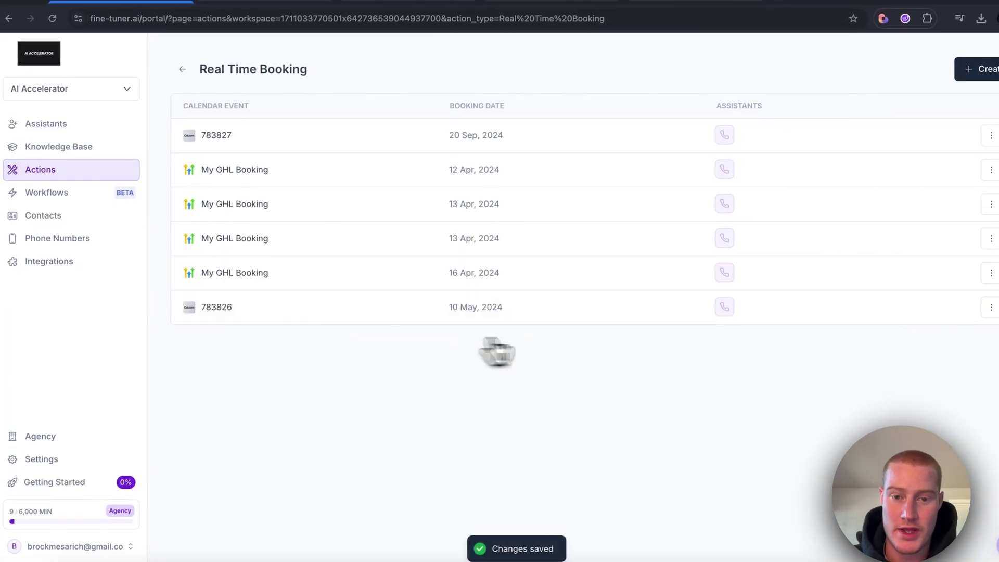
Return to the Solarx Assistant's actions and add the real-time booking action 783827 to it.
click(86, 131)
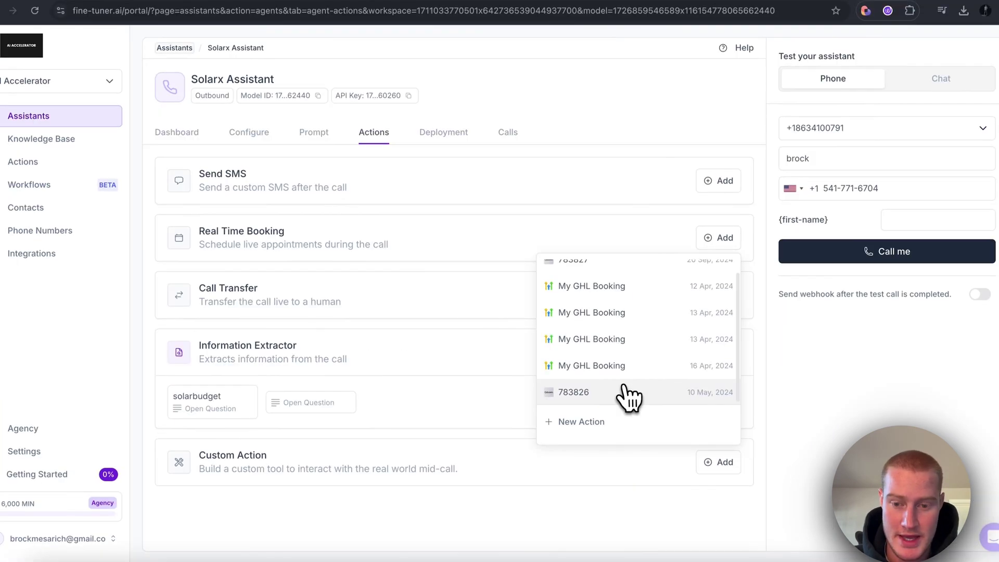
scroll(631, 397, up, 2)
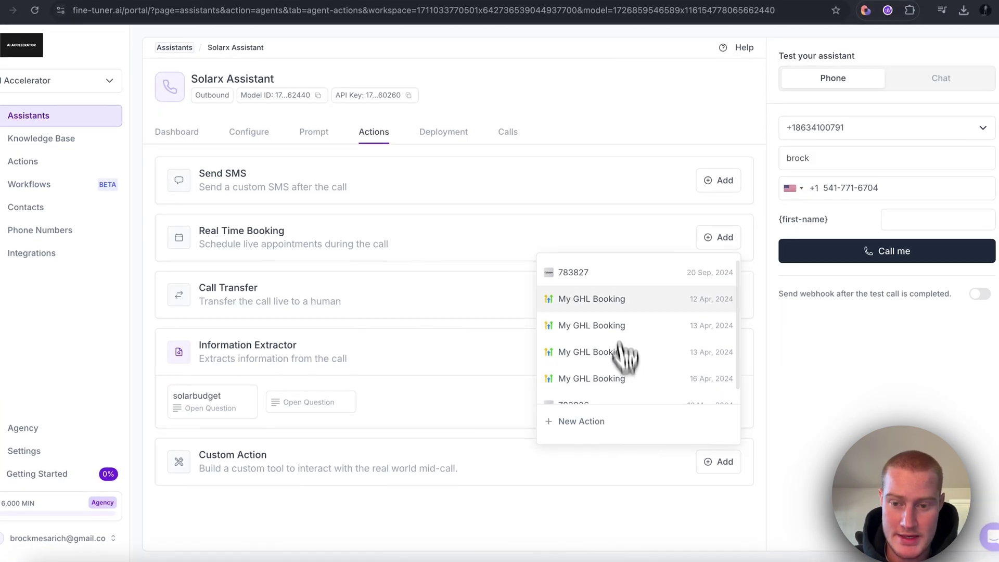
click(619, 277)
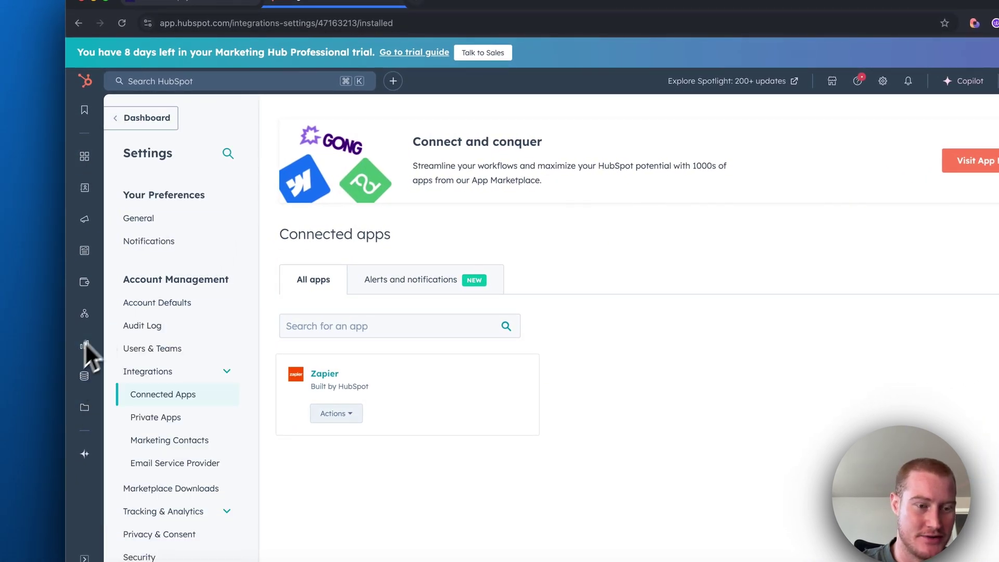
In HubSpot, open the integrations under Data Management and search the connected apps for "synthflow".
mouse_move(86, 381)
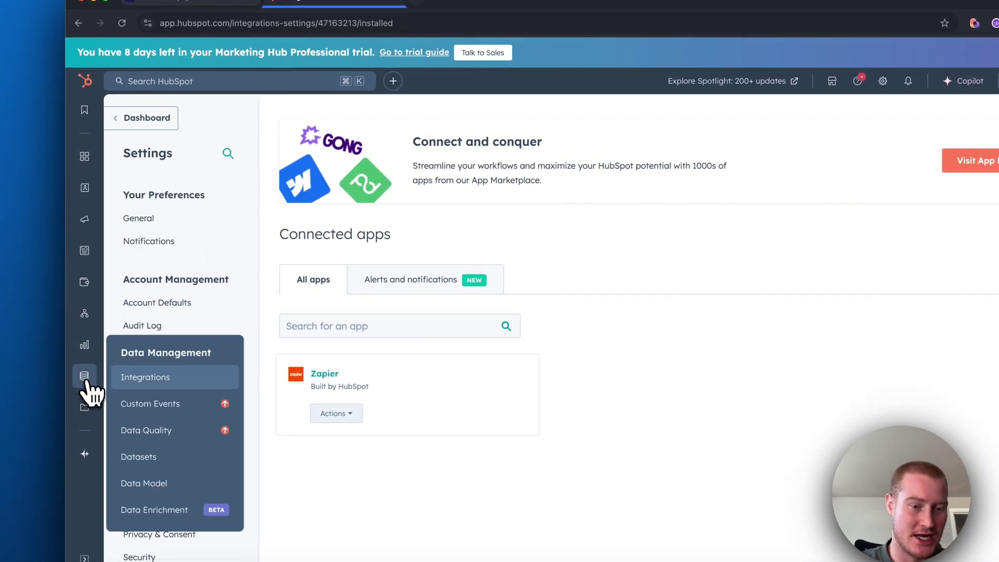
click(151, 380)
click(426, 326)
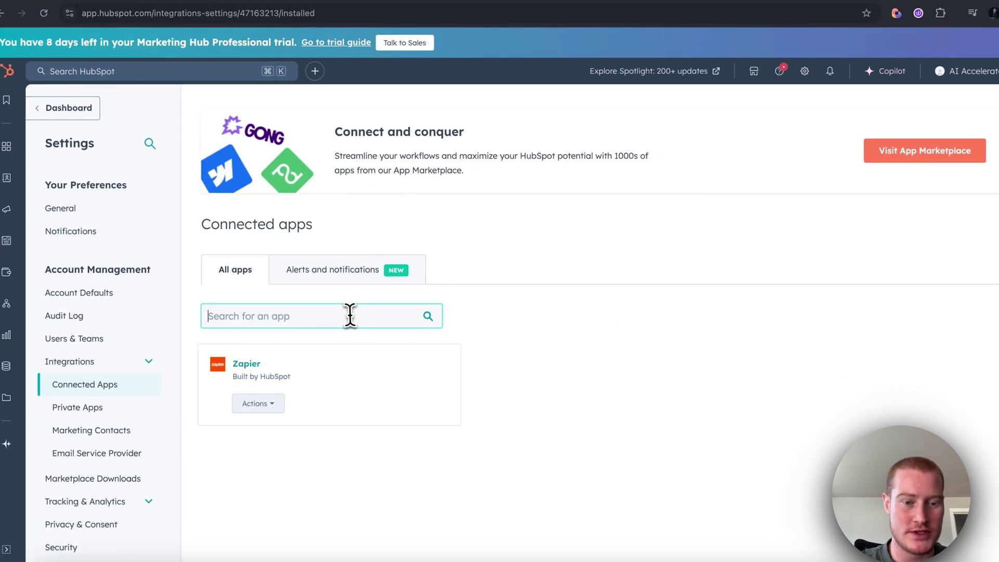
text(synthflow)
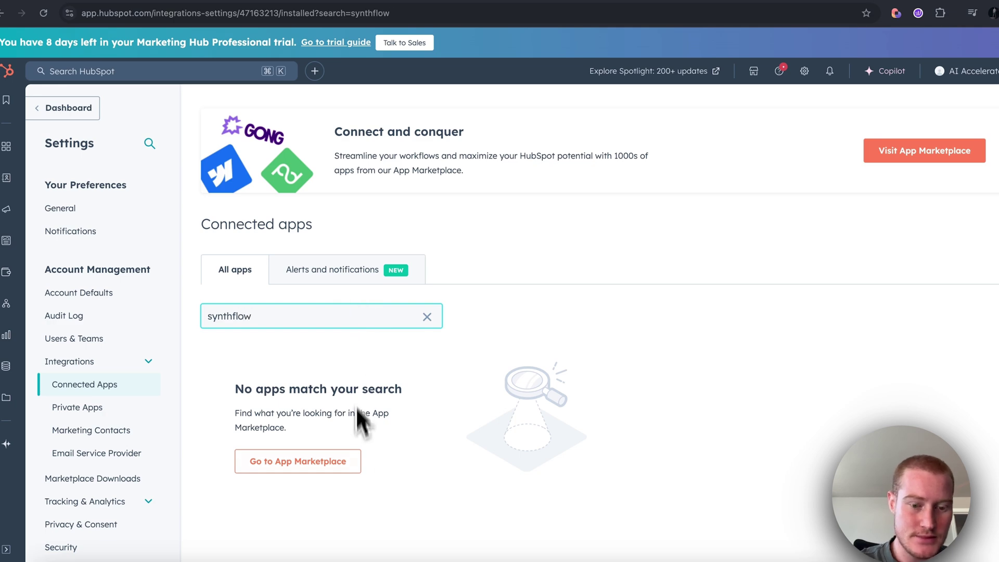
Continue the "synthflow" search in the HubSpot App Marketplace and open the Synthflow AI Phone Calling listing.
click(335, 462)
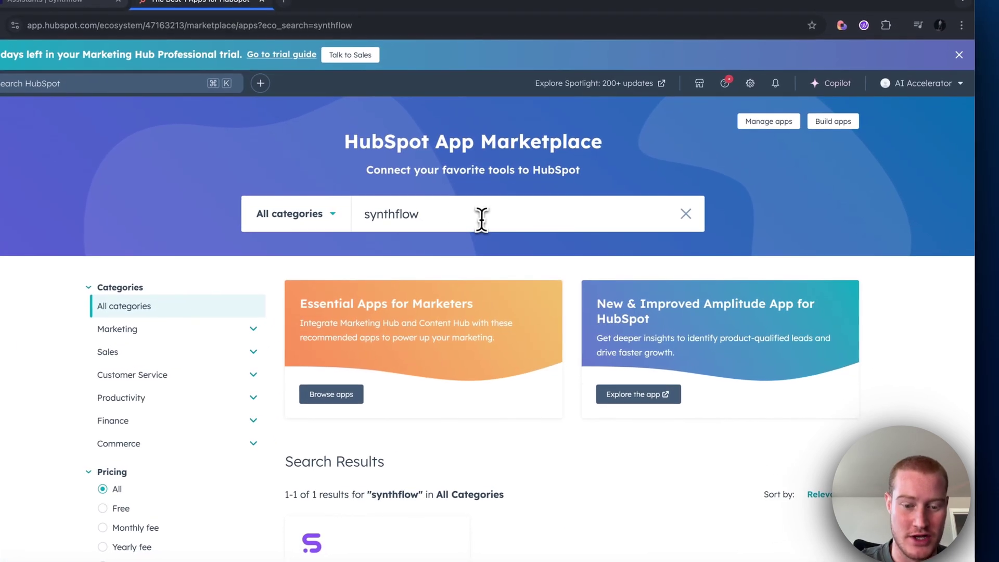
click(481, 219)
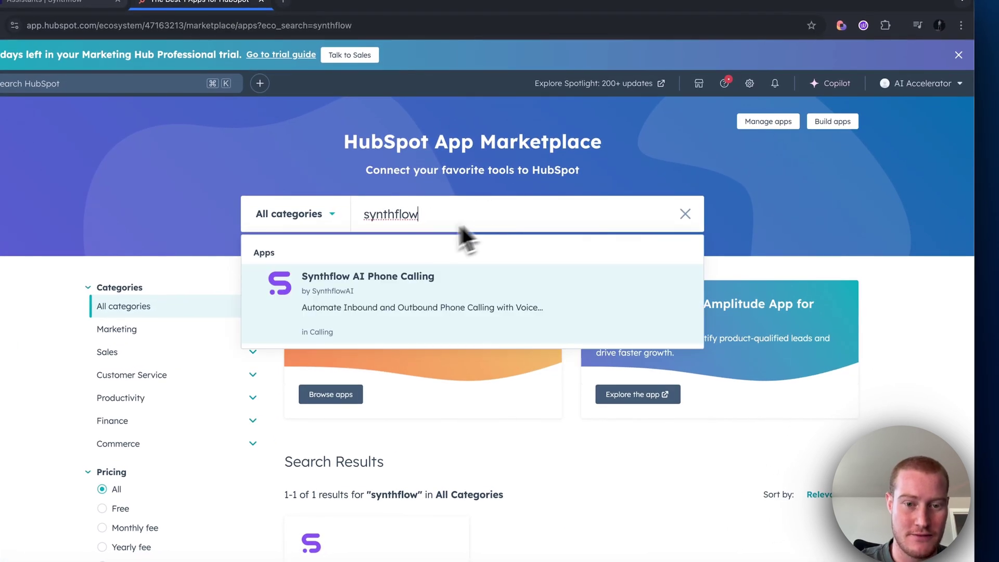
scroll(401, 357, down, 3)
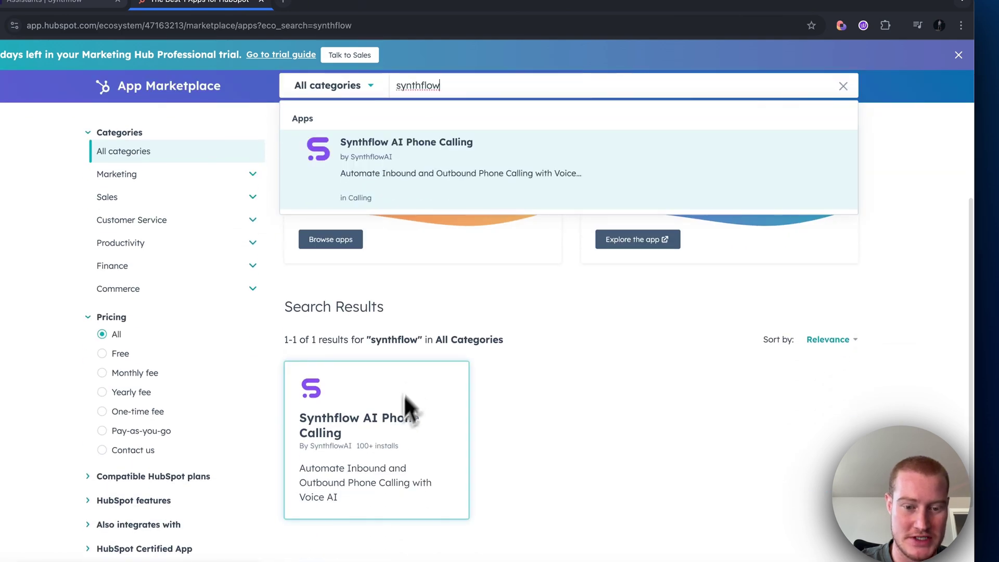
click(487, 157)
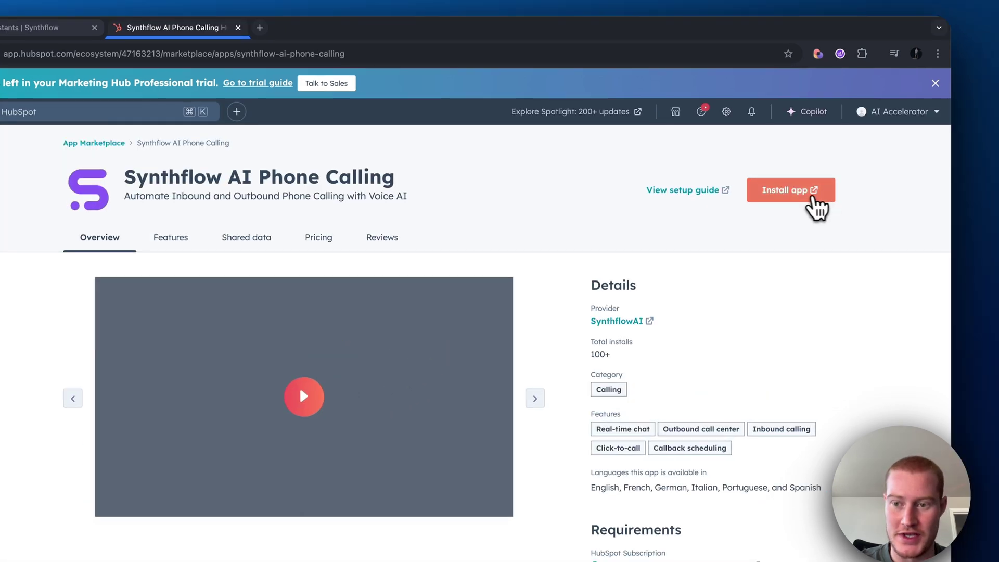
Start installing the Synthflow HubSpot app from its listing and begin connecting the Synthflow workspace to HubSpot.
click(823, 164)
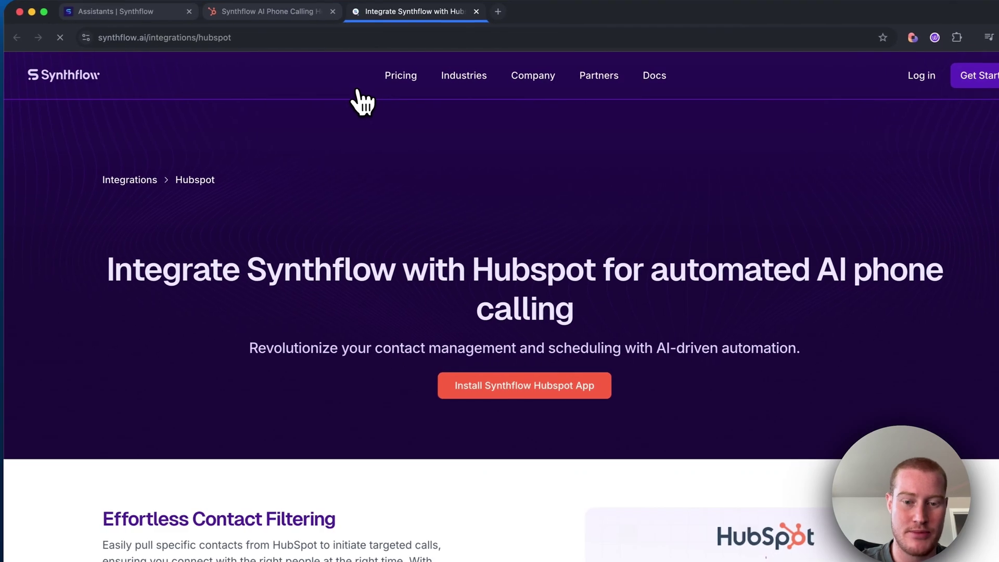
click(532, 370)
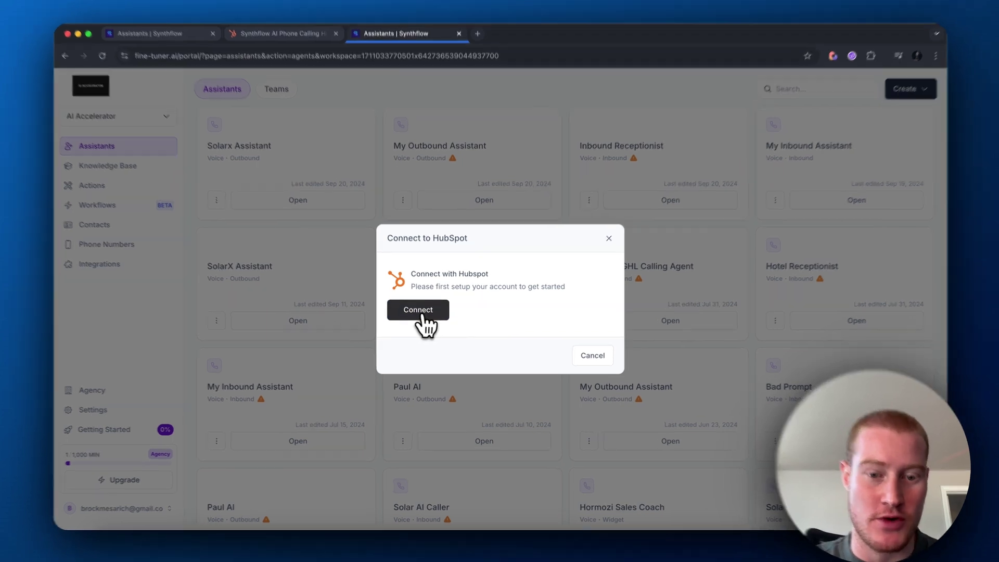
click(422, 314)
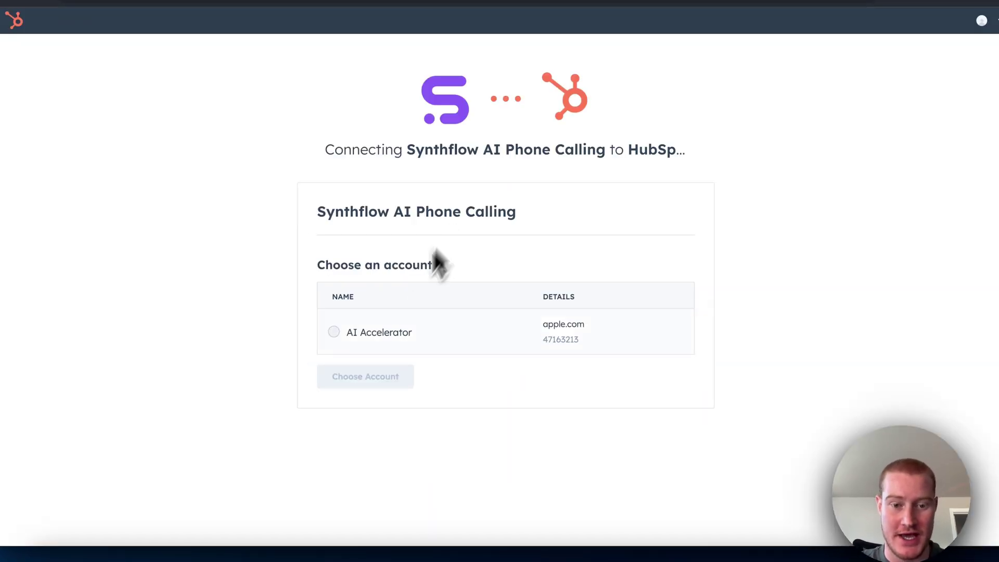
Choose the AI Accelerator HubSpot account, agree to the third-party app terms and connect Synthflow AI Phone Calling.
click(335, 332)
click(388, 385)
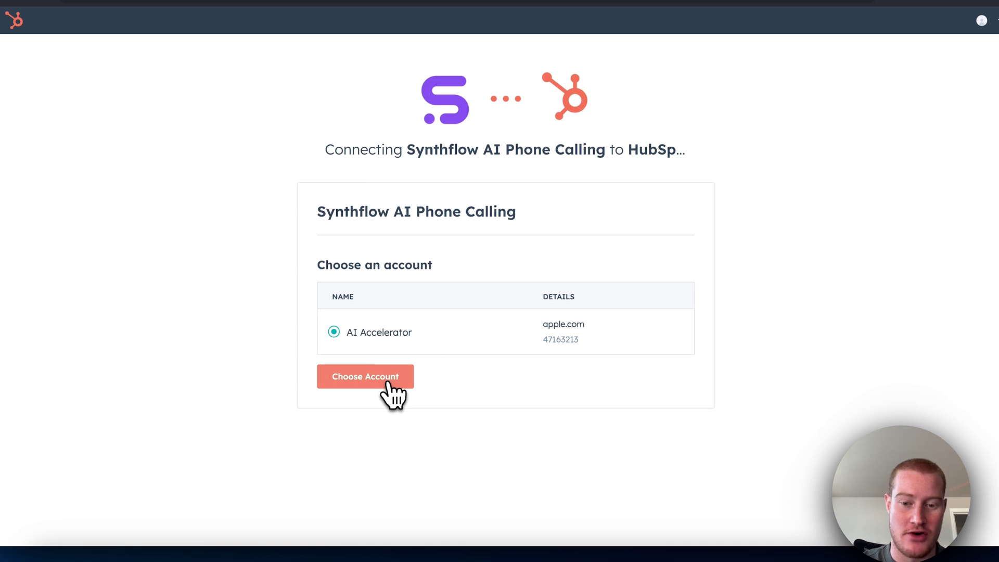
scroll(520, 286, down, 3)
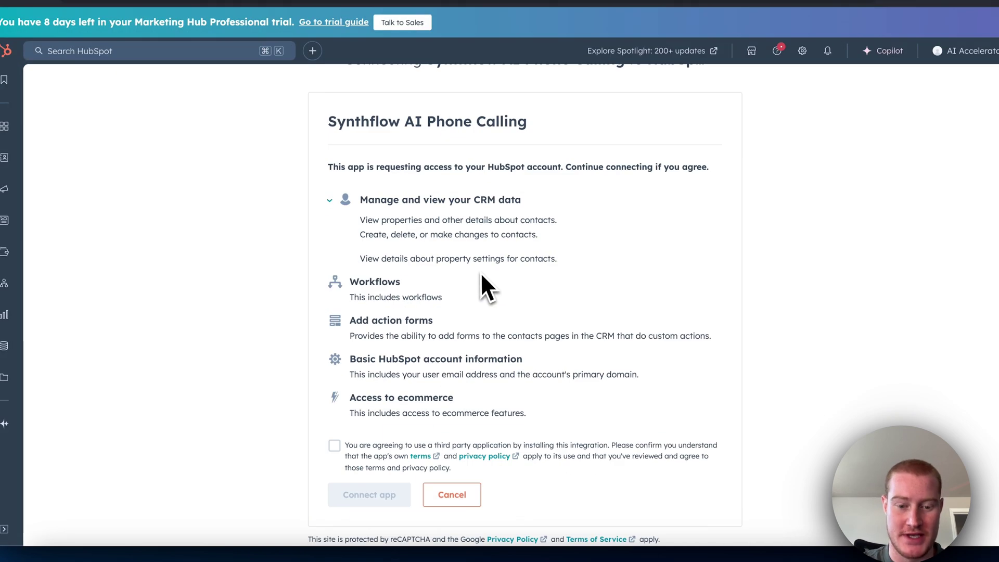
click(334, 446)
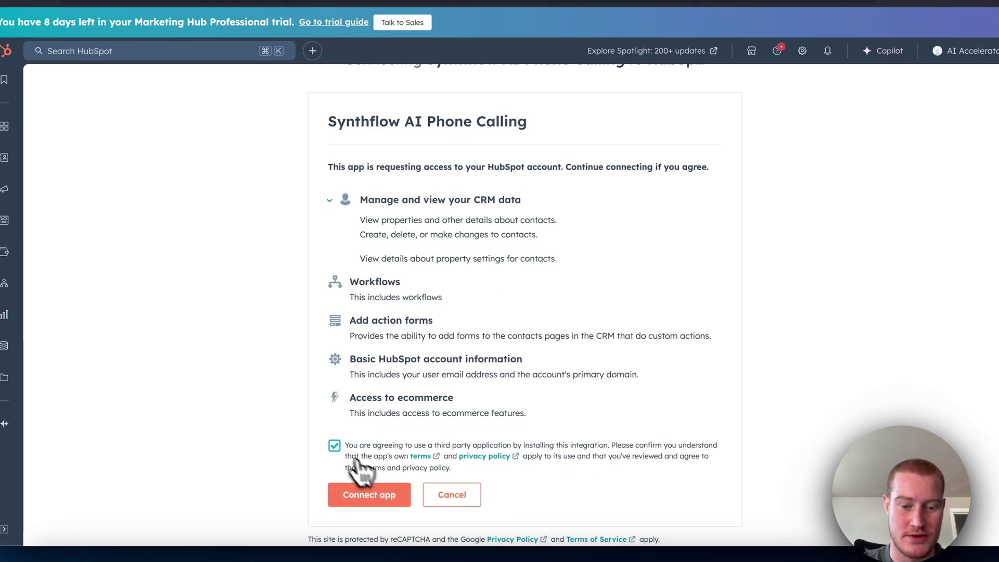
click(389, 497)
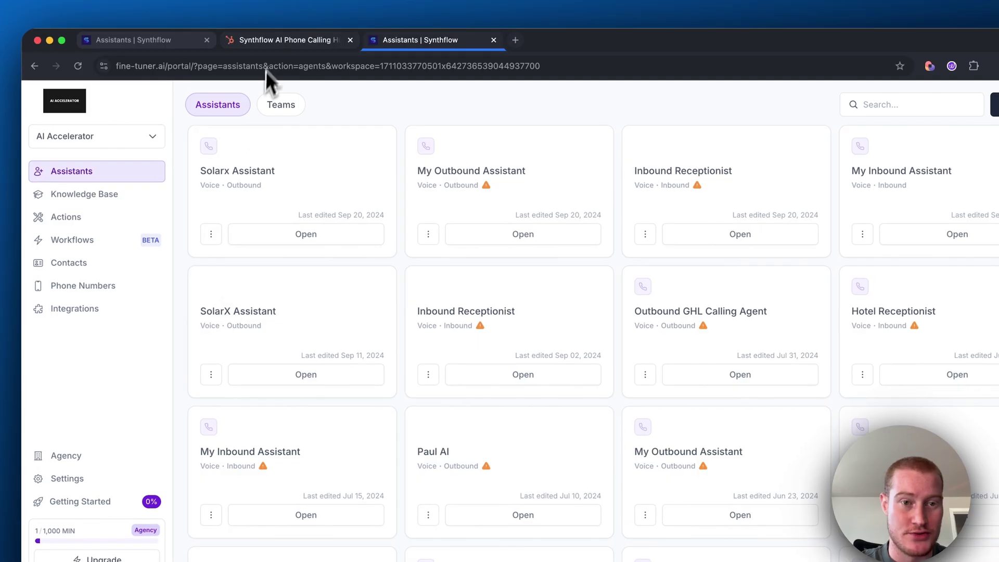
Return to HubSpot and add the Synthflow AI Phone Calling action Make AI Phone Call to the blank contact workflow.
click(284, 41)
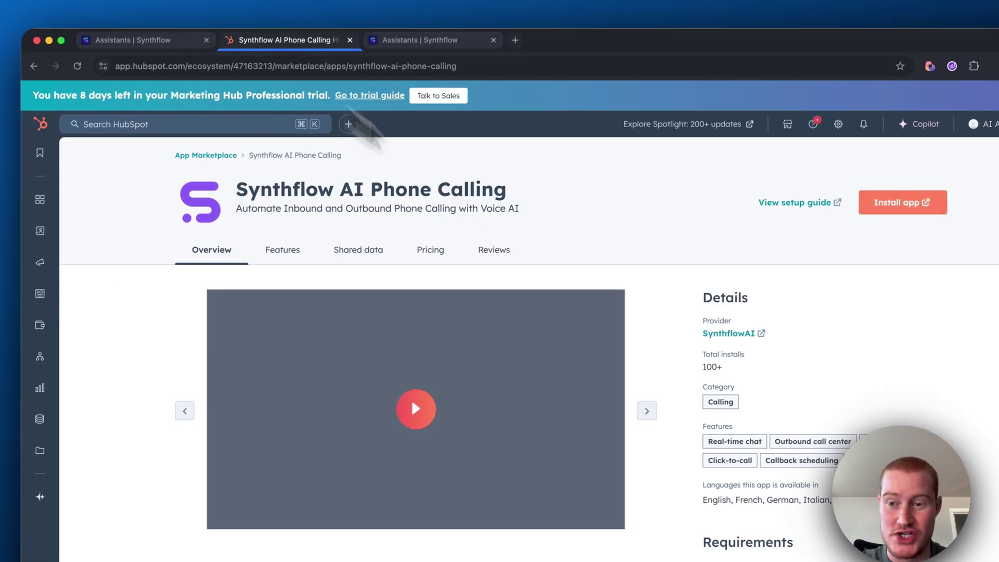
click(406, 63)
key(Return)
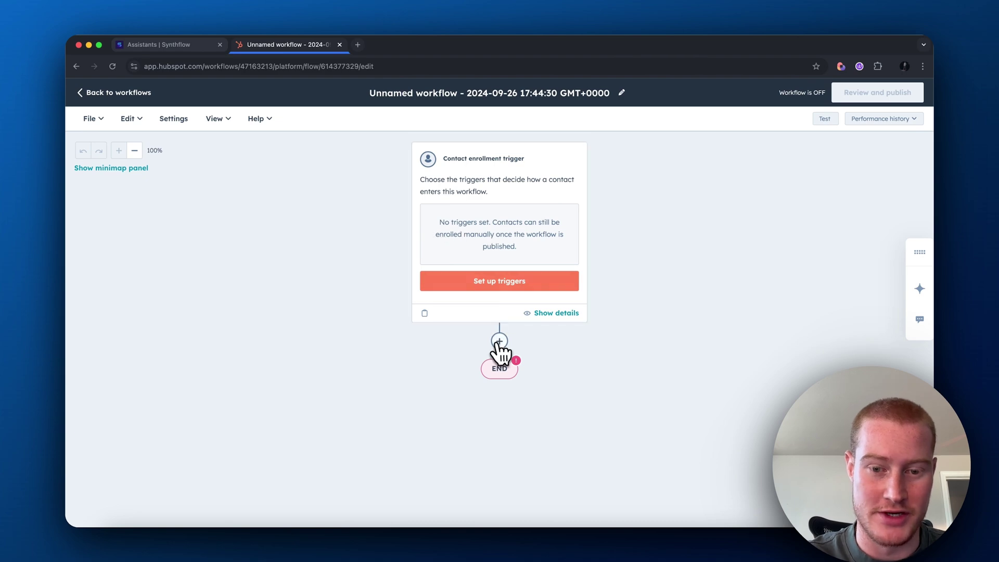
click(499, 342)
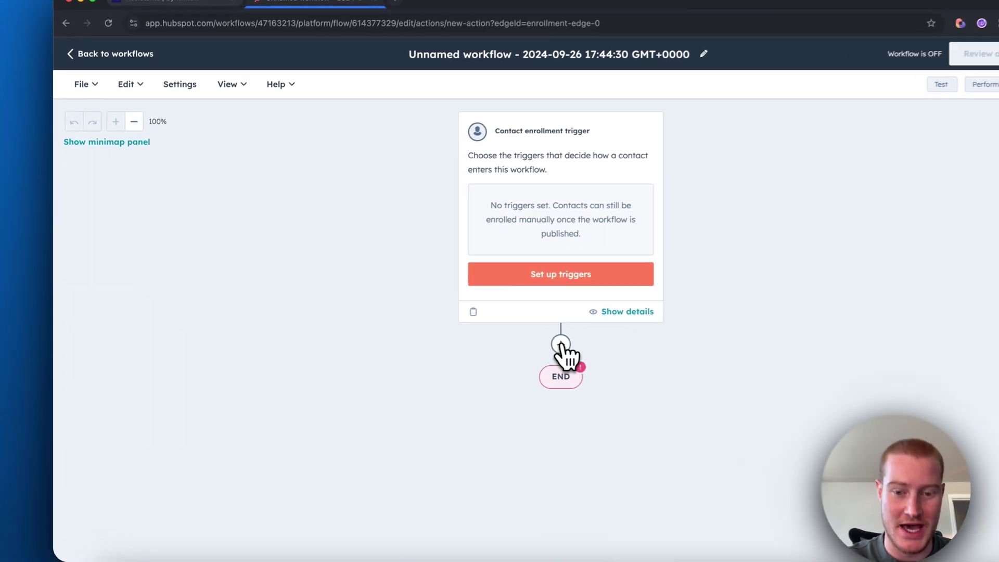
scroll(188, 363, down, 1)
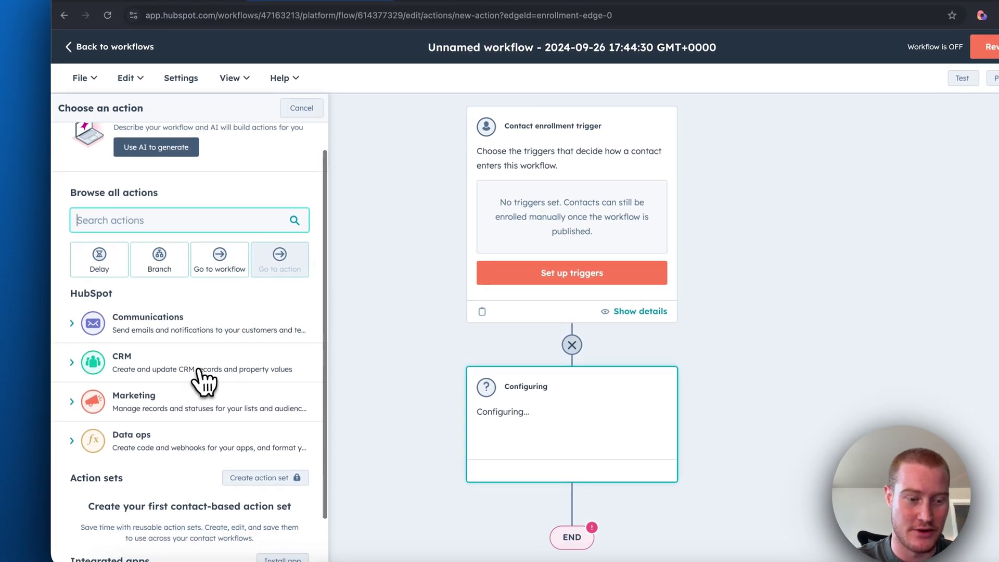
scroll(200, 384, down, 2)
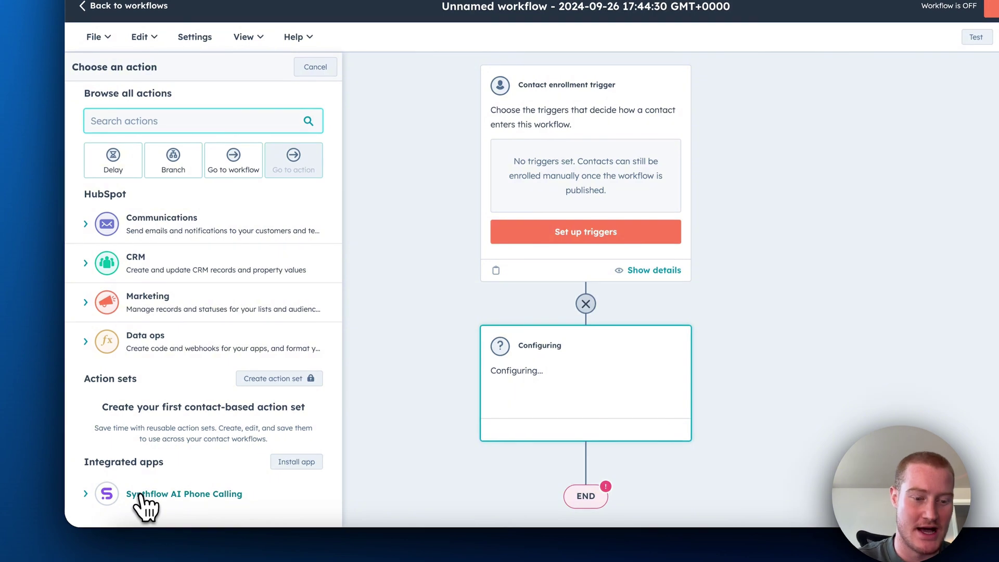
click(139, 501)
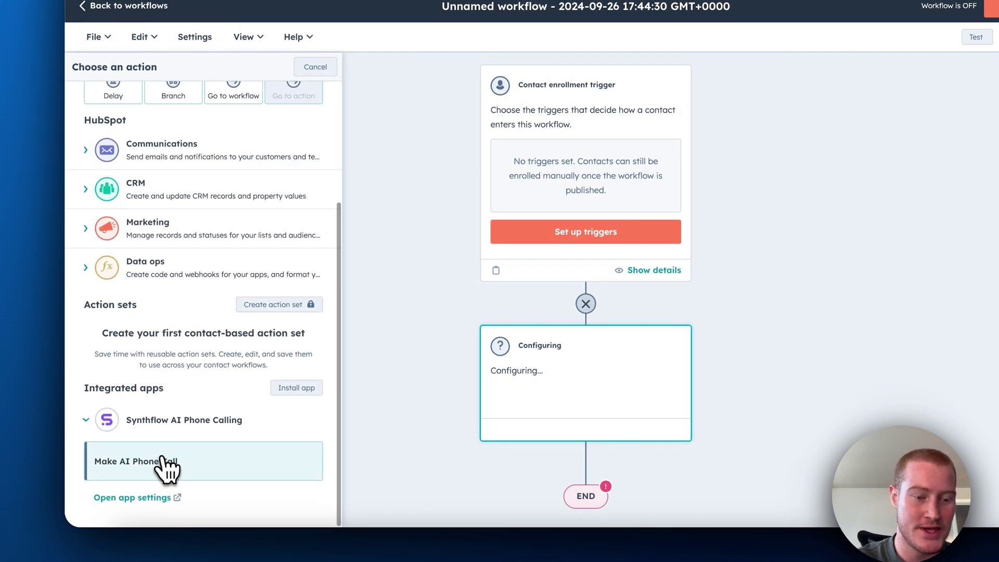
click(166, 470)
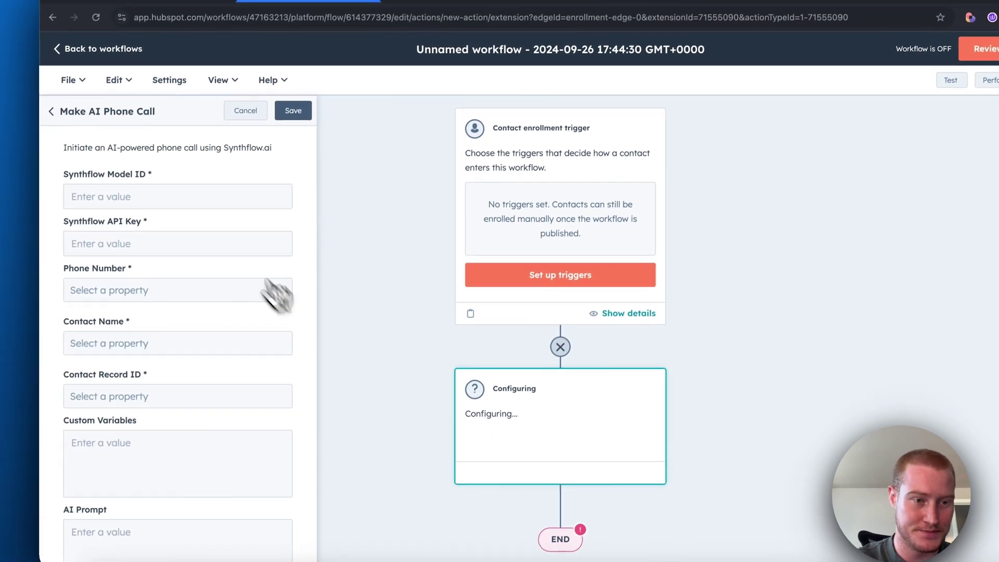
Copy the Solarx Assistant's Model ID from Synthflow into the Synthflow Model ID field of the HubSpot phone call action.
click(268, 157)
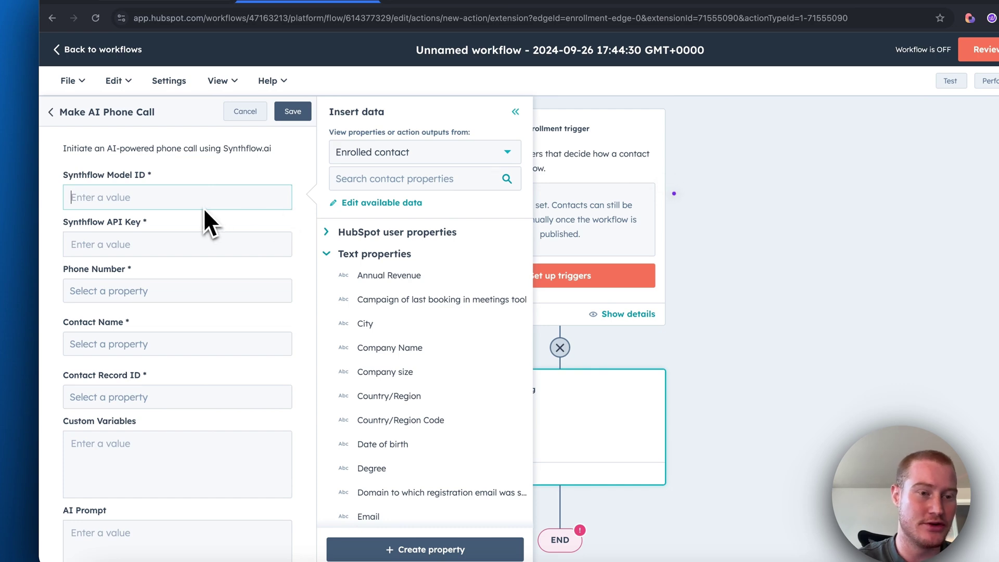
click(198, 41)
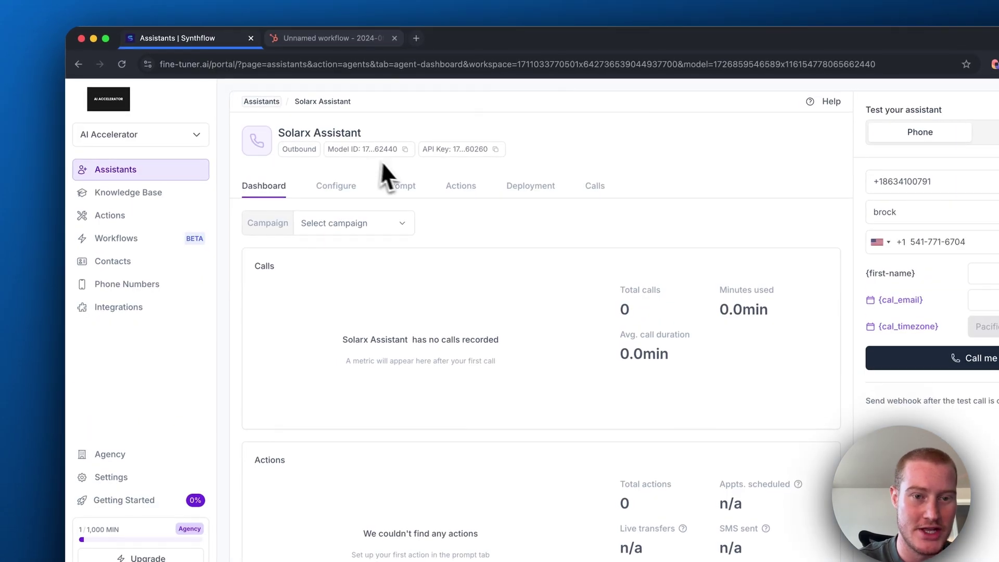
click(405, 149)
click(333, 38)
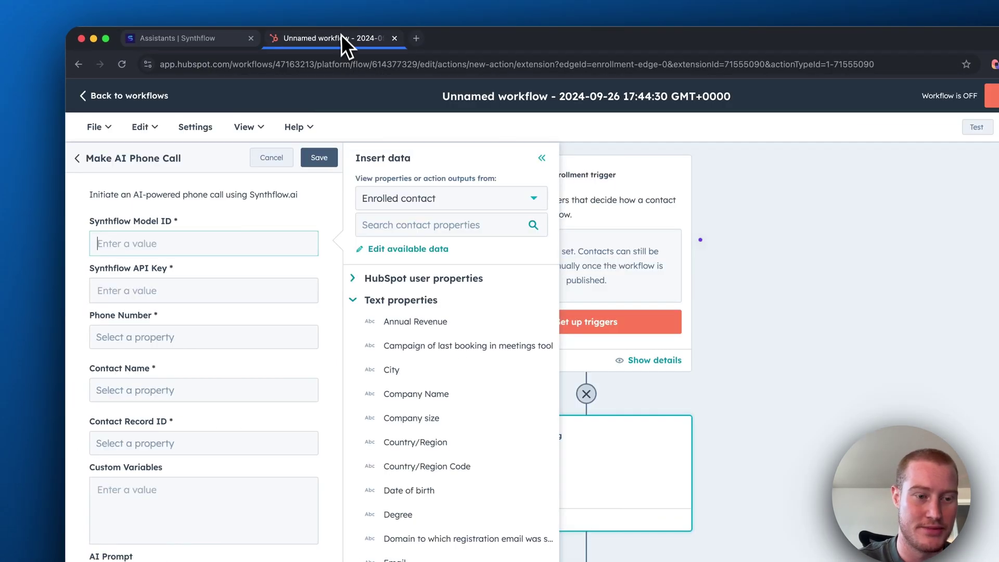
key(super+v)
Copy the API key from the Solarx Assistant in Synthflow into the action's Synthflow API Key field in HubSpot.
click(157, 39)
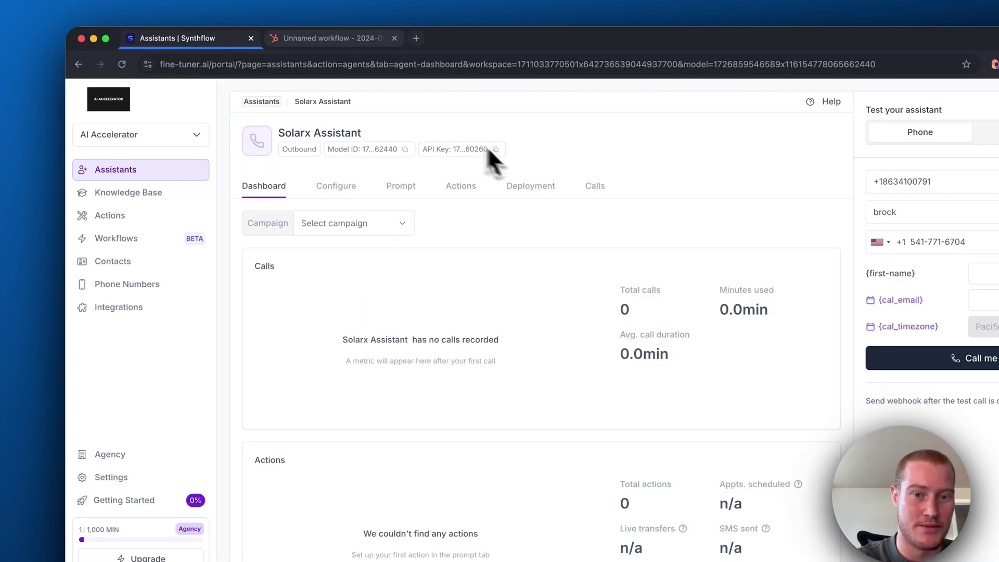
click(348, 44)
key(super+v)
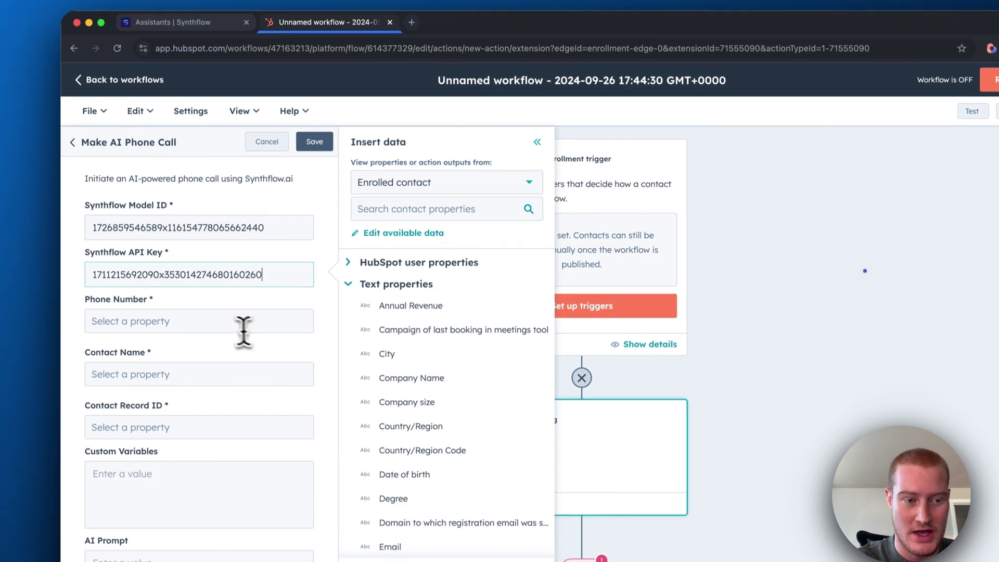
Map the action's Phone Number field to the enrolled contact's Phone Number property.
click(231, 337)
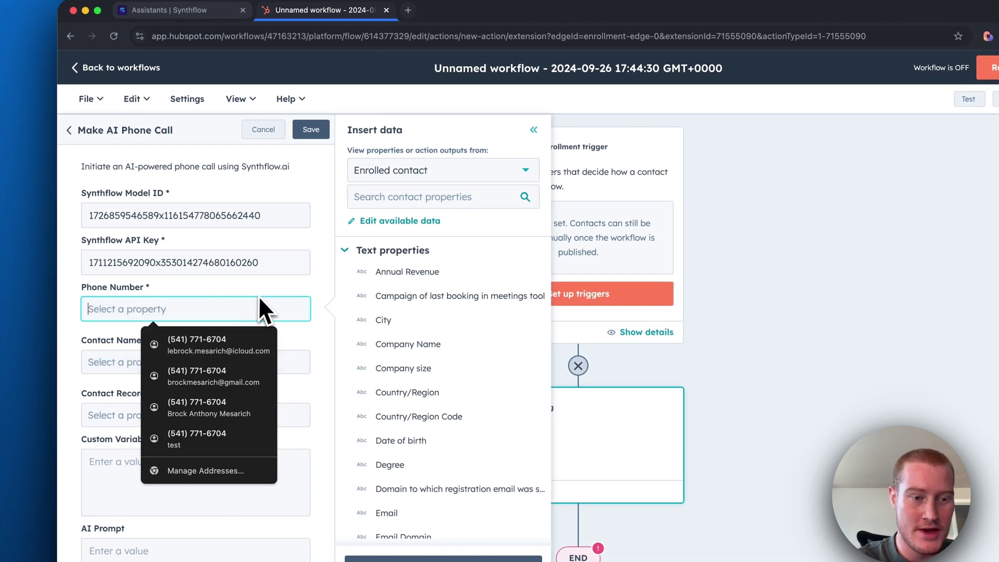
click(439, 200)
click(440, 225)
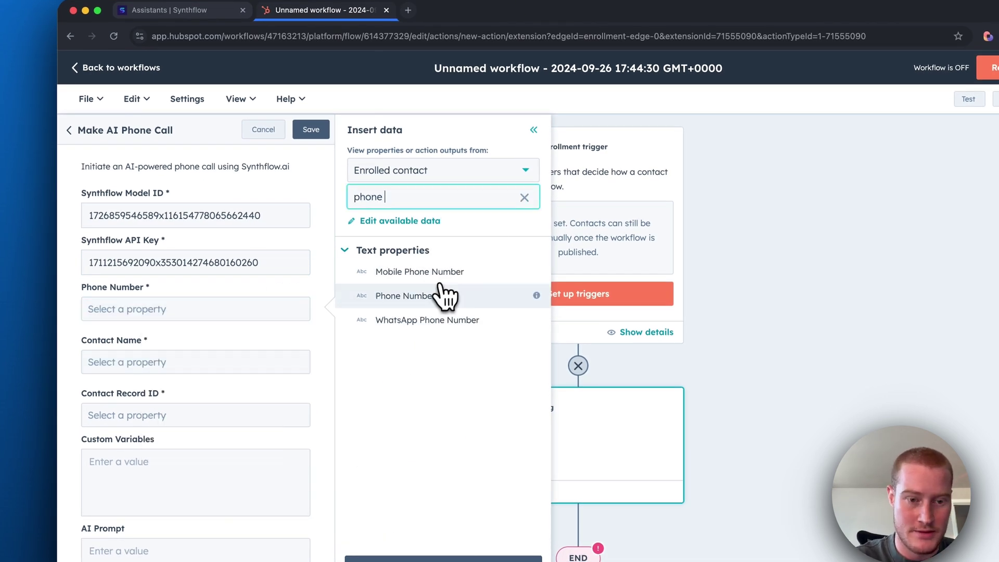
click(442, 292)
Map the action's Contact Name field to the enrolled contact's First Name property.
click(166, 360)
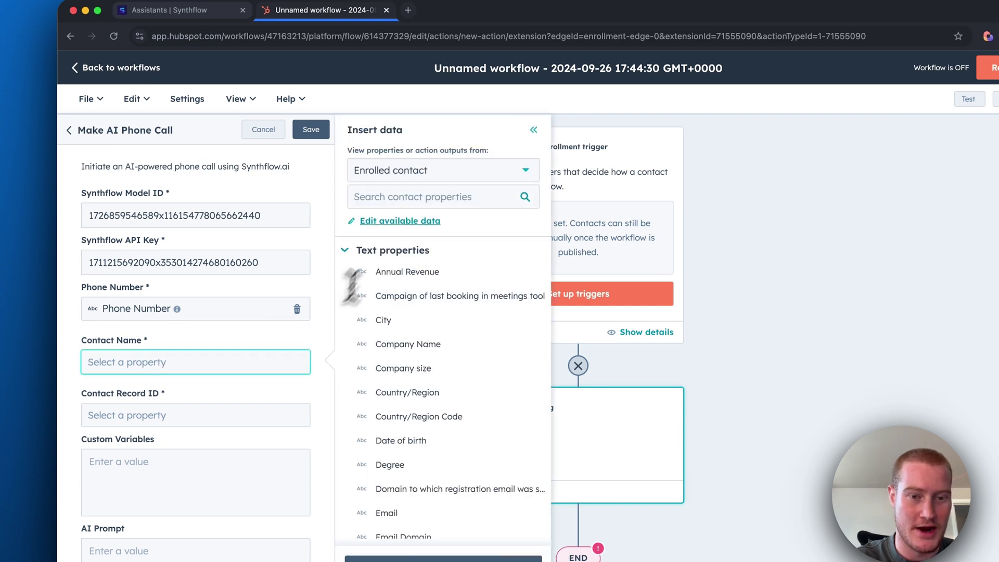
click(406, 198)
text(firs)
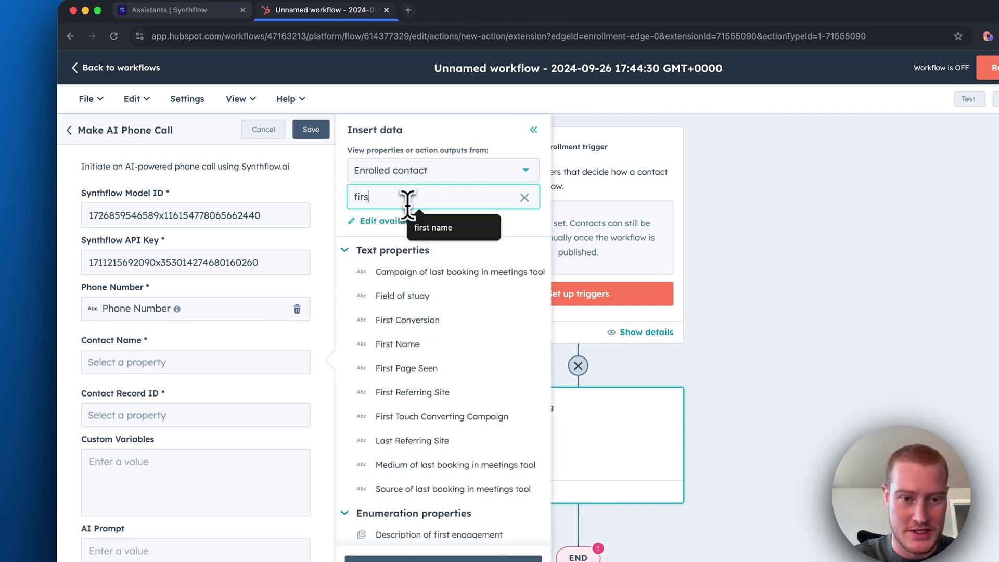
text(t bame)
key(BackSpace)
text(name)
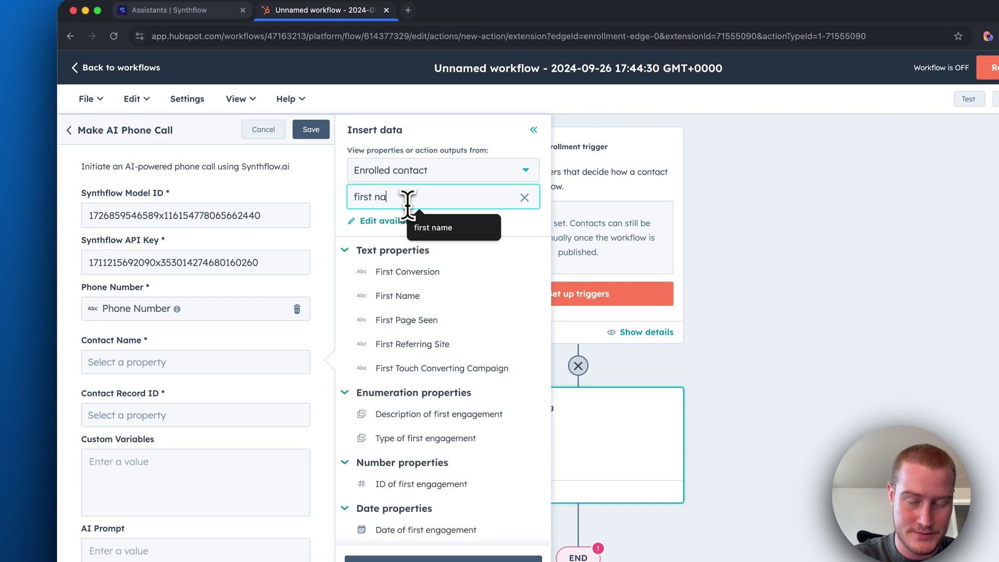
click(441, 275)
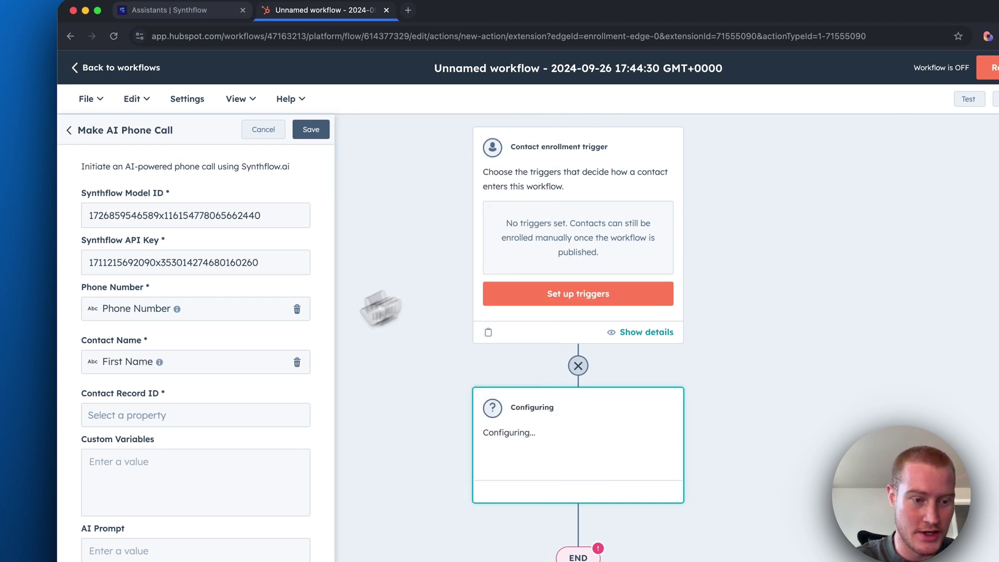
Map the Contact Record ID field to the enrolled contact's Record ID property and save the Make AI Phone Call action.
scroll(207, 401, down, 2)
click(194, 363)
click(436, 196)
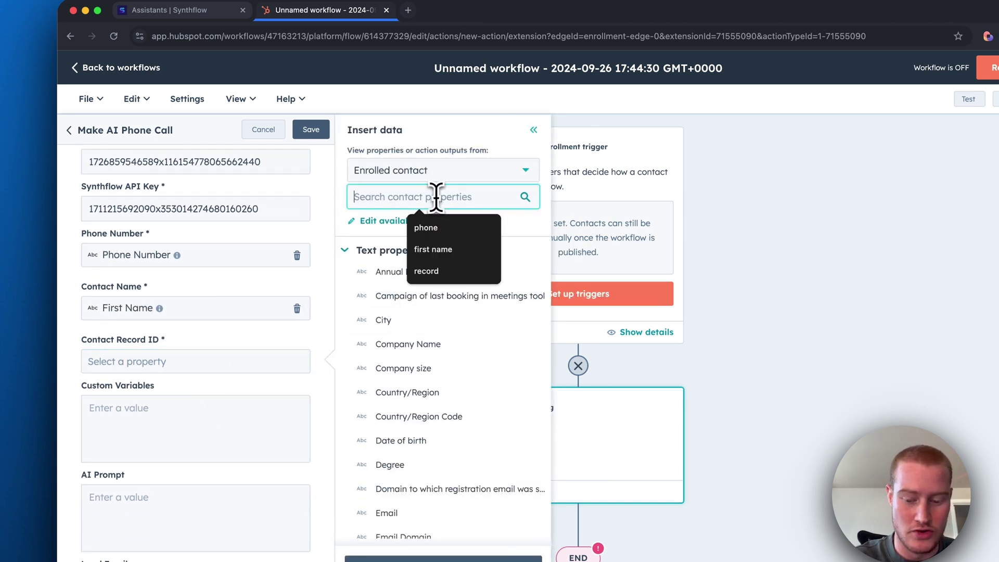
text(contact)
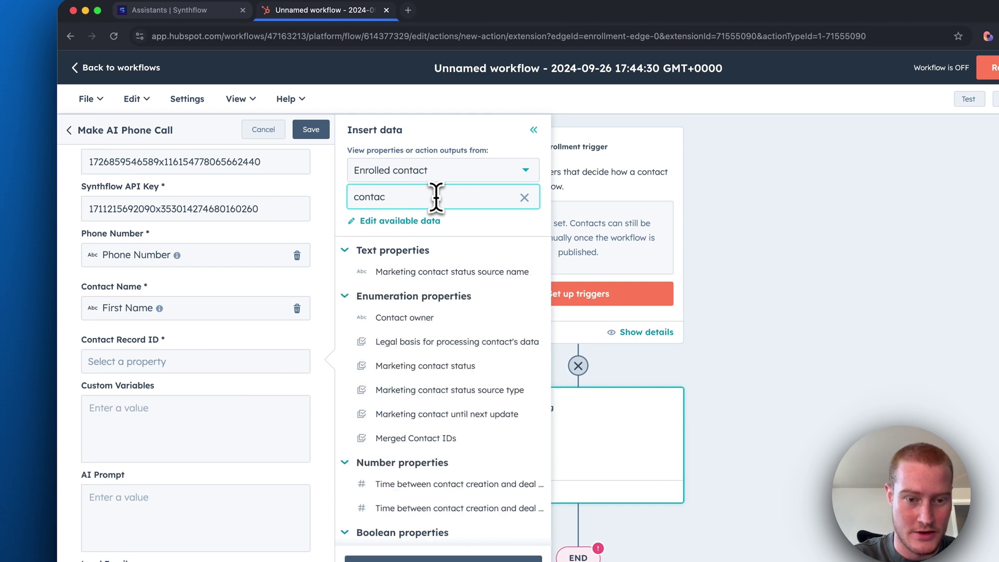
key(BackSpace)
key(BackSpace)
text(record id)
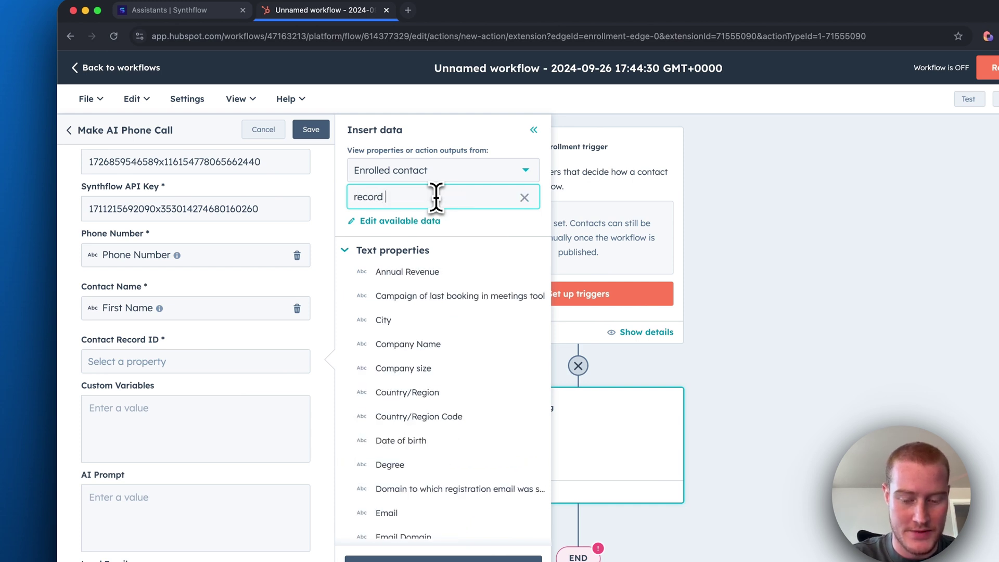
click(364, 274)
scroll(197, 408, down, 2)
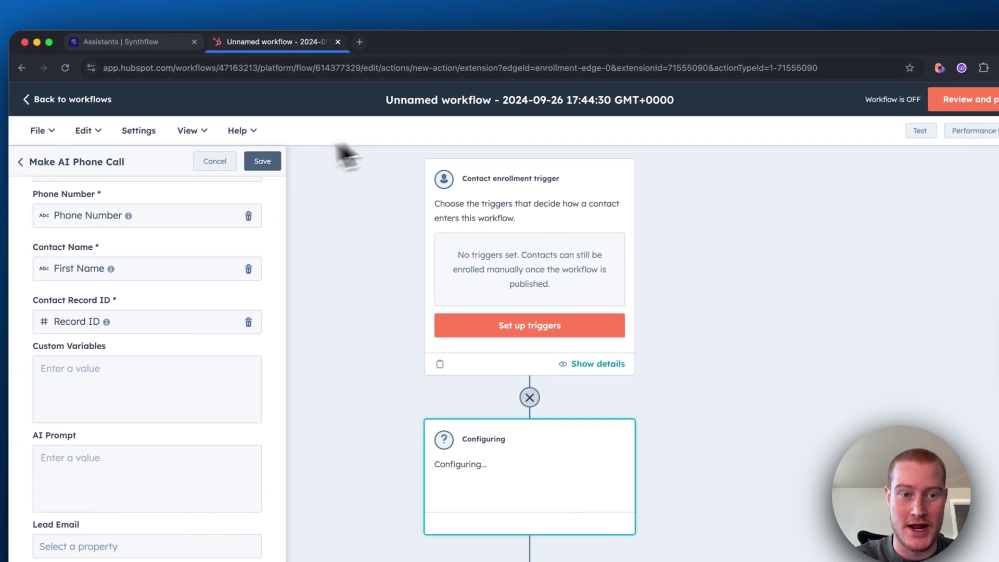
click(314, 131)
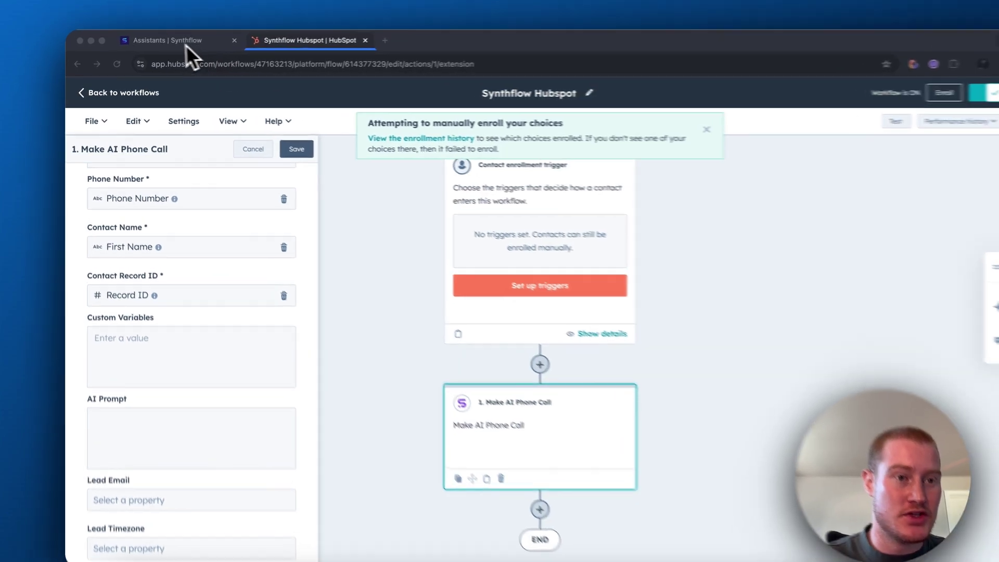
In Synthflow, cut the entire prompt text out of the Solarx Assistant's prompt.
click(166, 45)
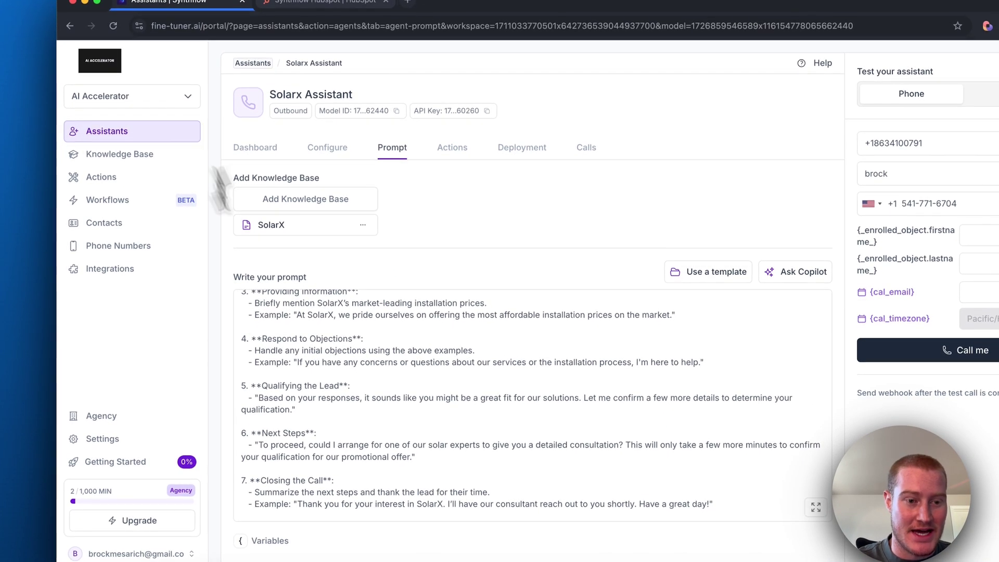
scroll(260, 320, up, 10)
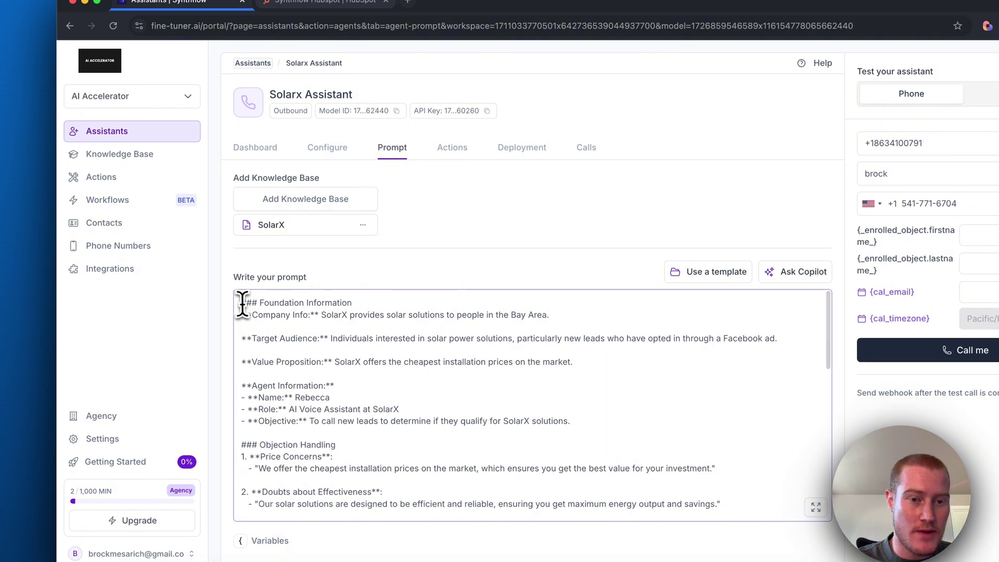
drag(242, 303, 364, 526)
key(super+x)
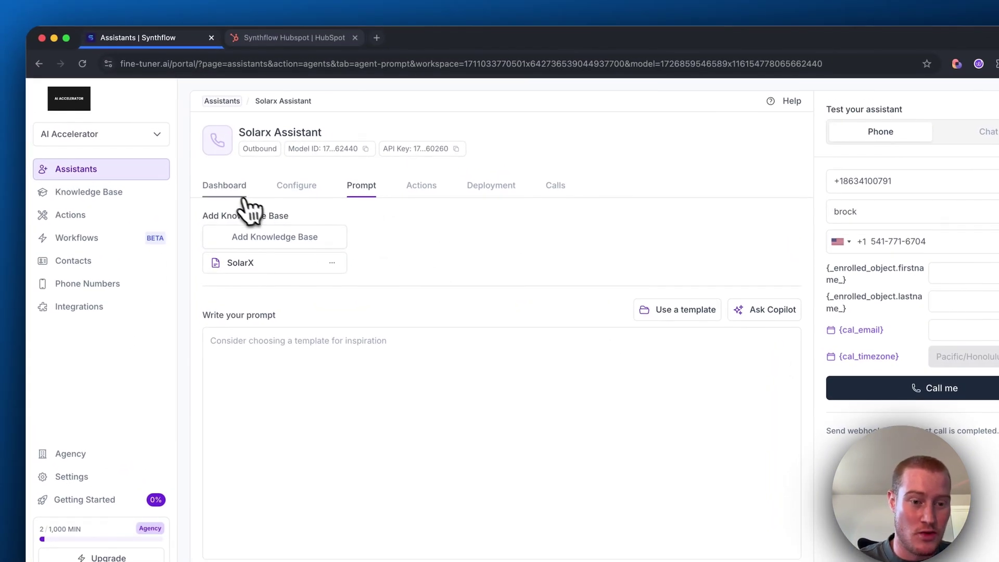
Switch back to the Synthflow Hubspot workflow and paste the assistant's prompt into the AI Prompt field of the phone call action.
click(239, 206)
click(257, 41)
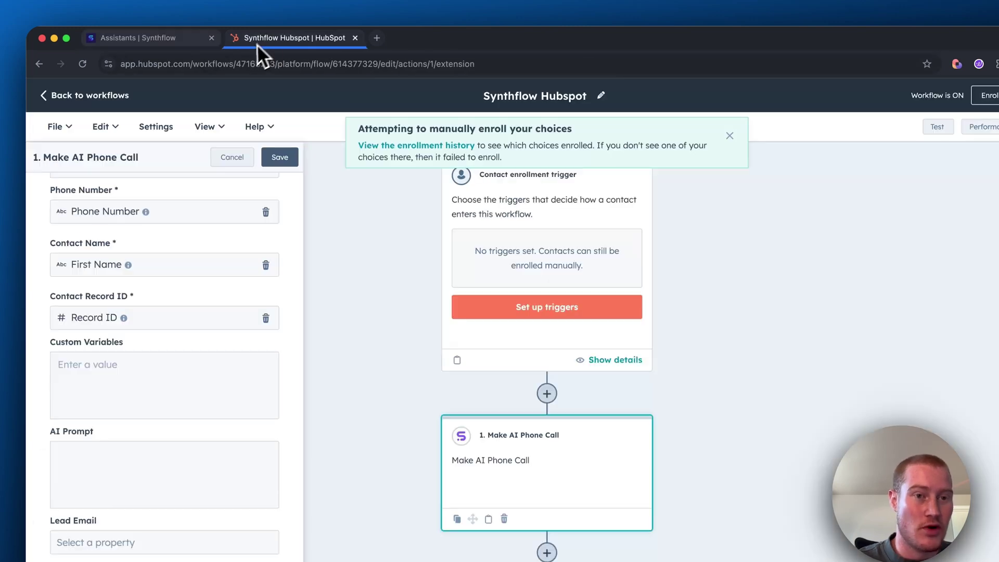
scroll(214, 342, up, 5)
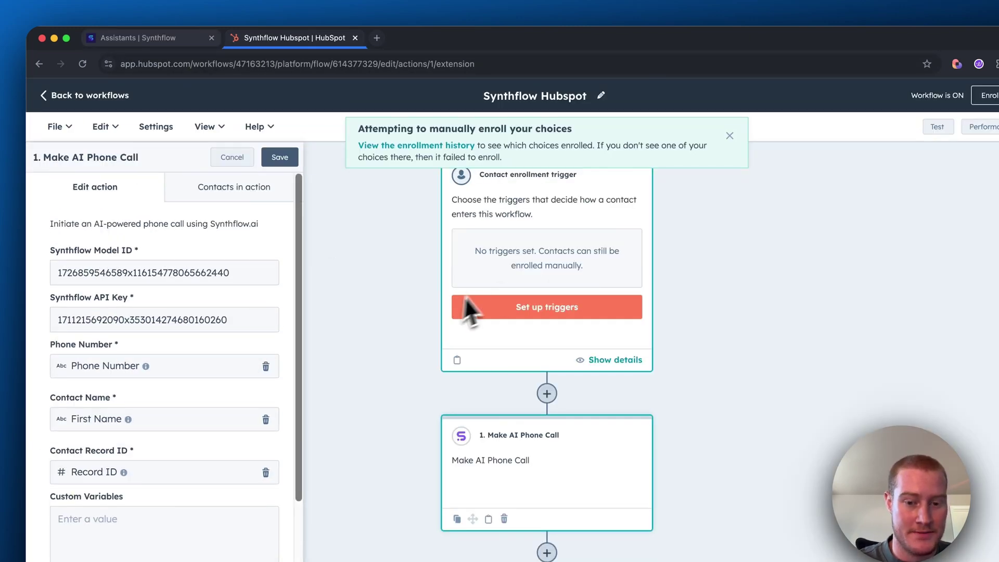
scroll(172, 364, down, 5)
click(179, 394)
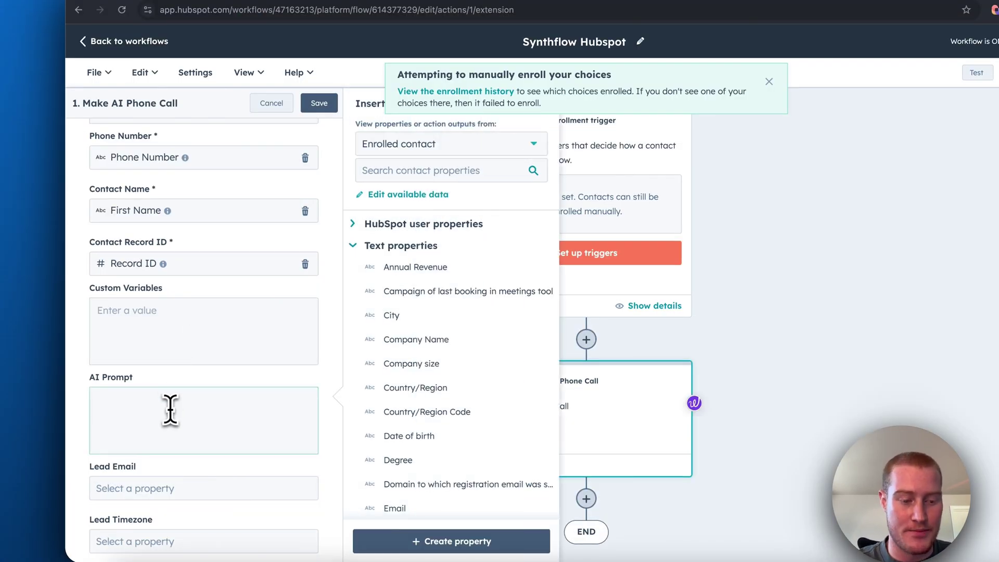
key(super+v)
Delete the Last Name and First Name tokens from the Introduction and Confirmation part of the AI Prompt.
scroll(170, 411, up, 10)
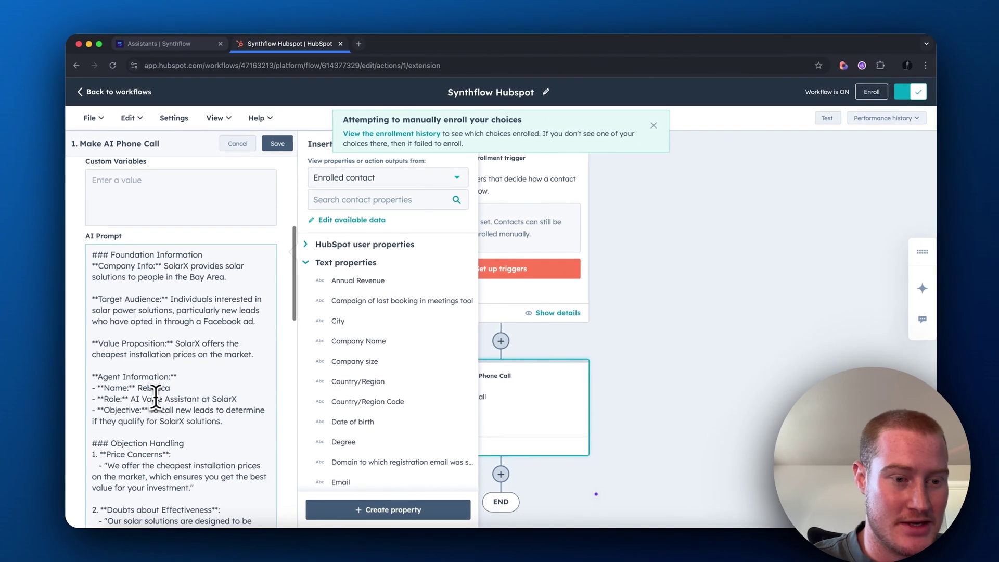
scroll(156, 396, down, 8)
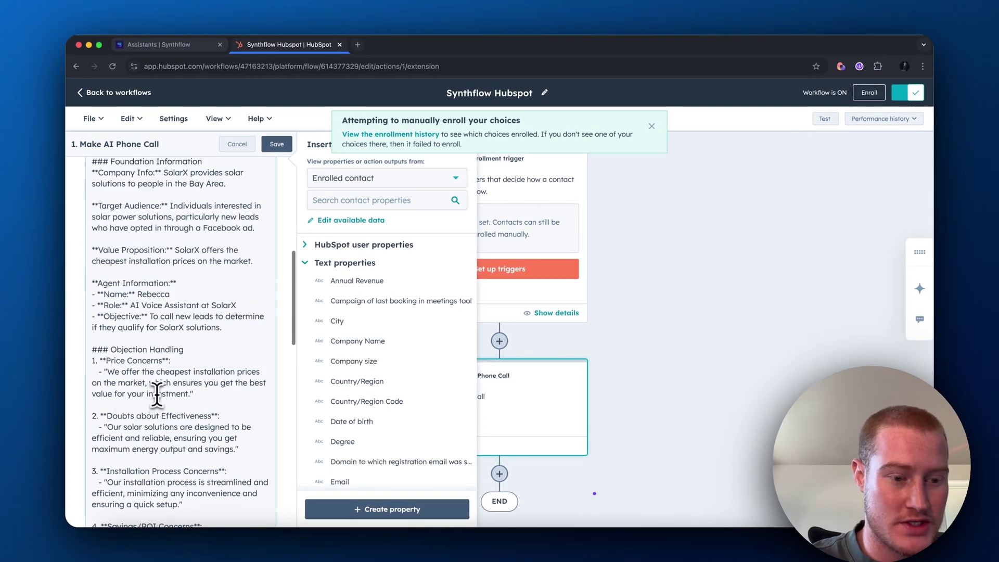
scroll(158, 396, down, 2)
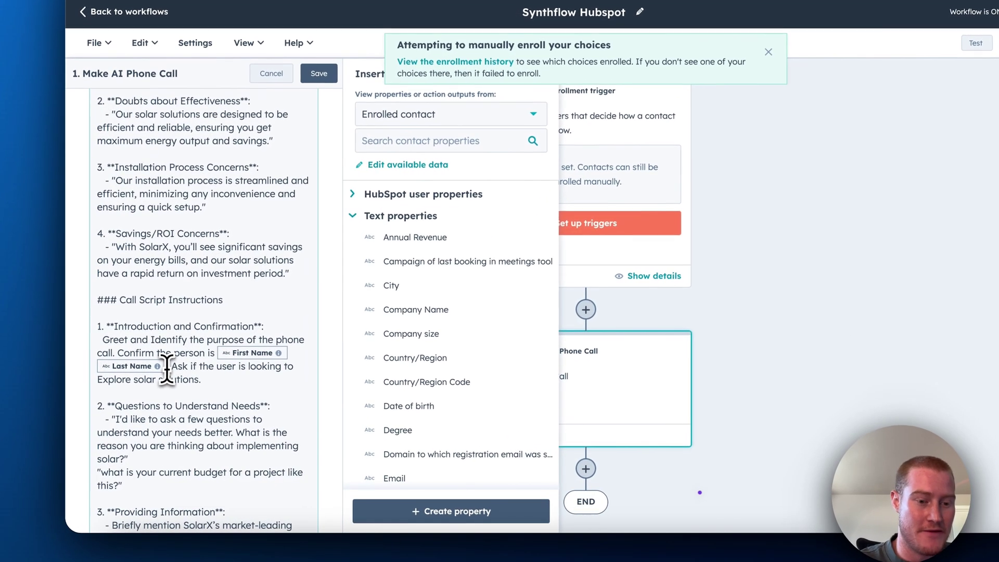
key(BackSpace)
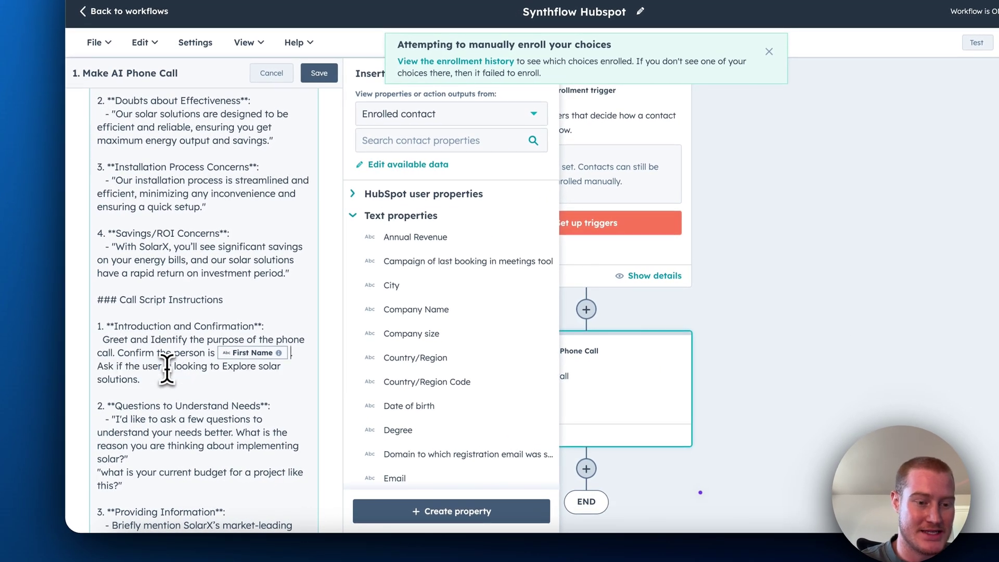
key(BackSpace)
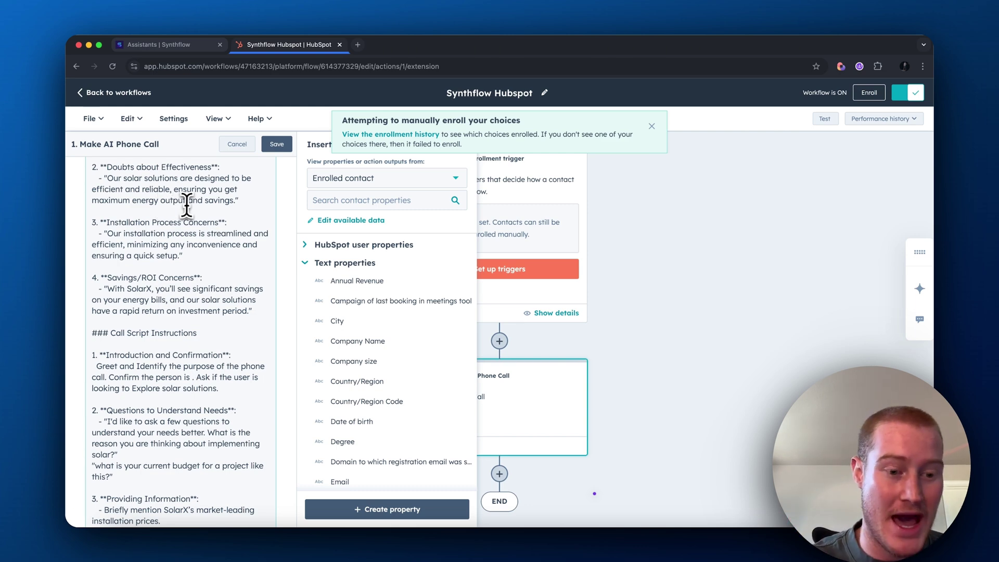
Insert the enrolled contact's First Name and Last Name properties after "Confirm the person is" in the AI Prompt and save the action.
click(375, 200)
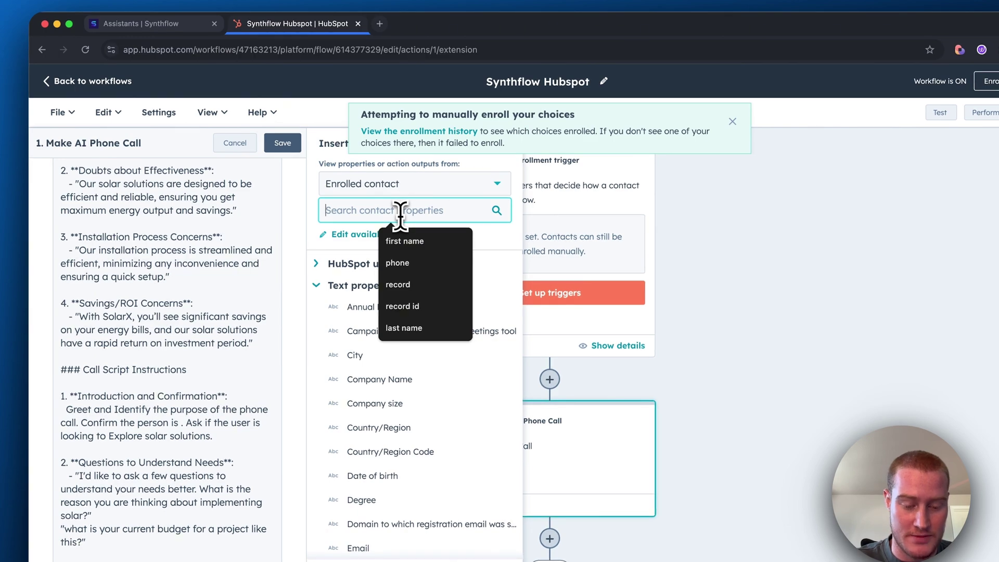
text(first)
click(403, 237)
click(433, 287)
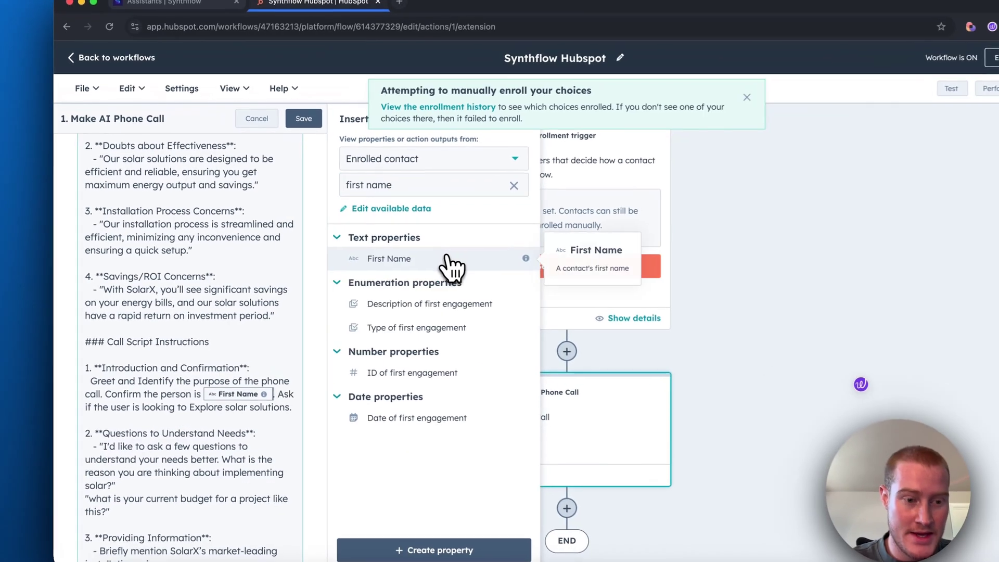
triple_click(375, 185)
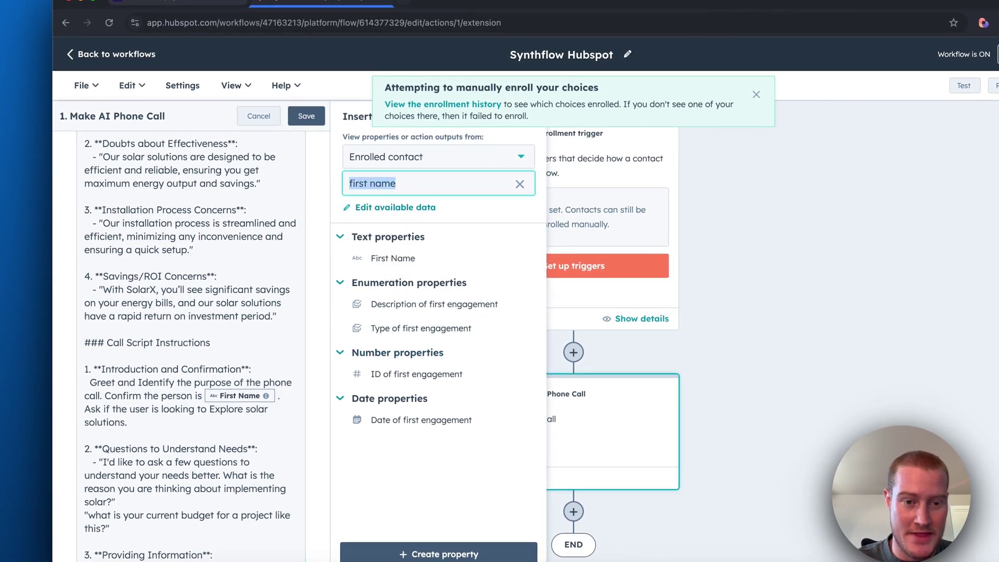
text(last name)
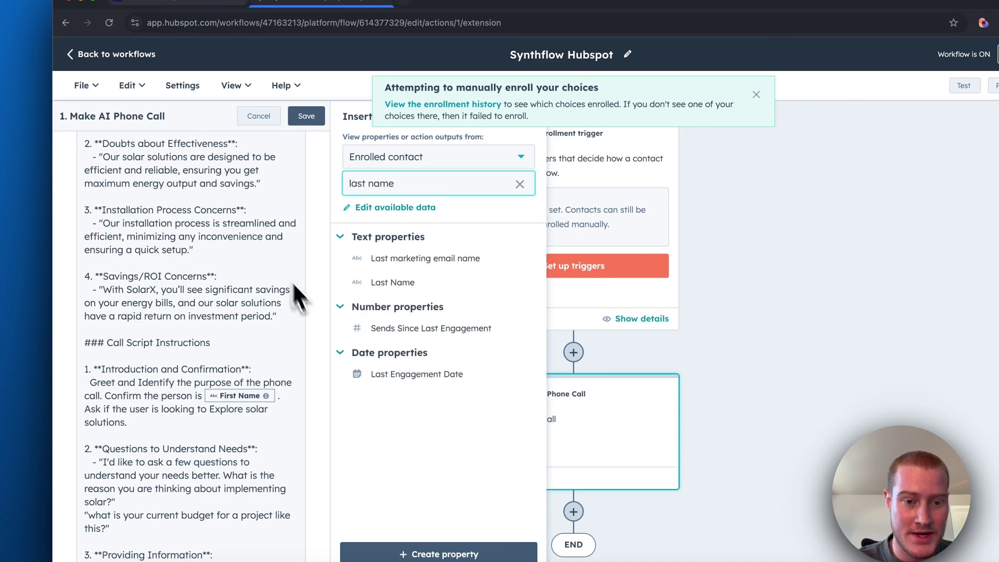
click(388, 288)
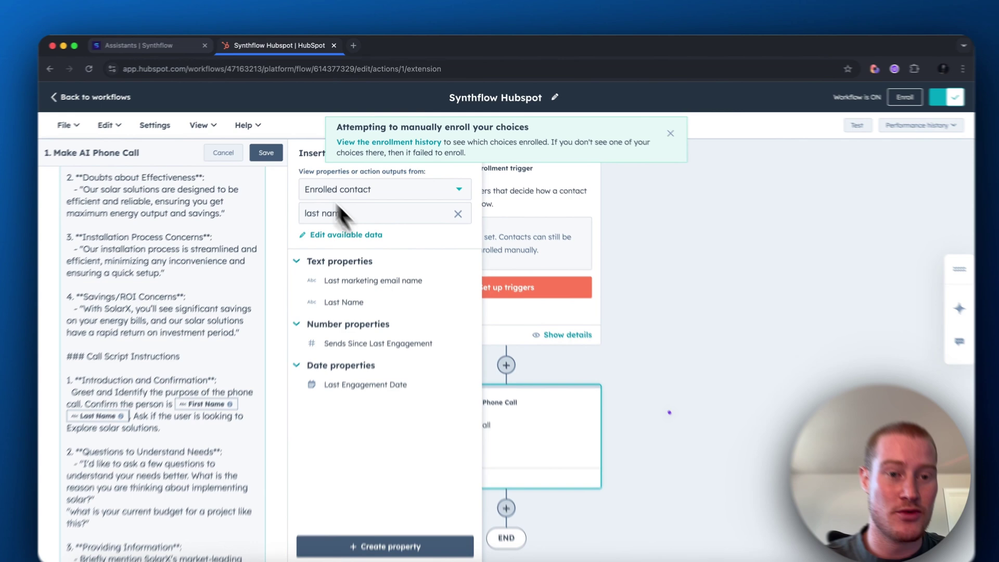
click(265, 153)
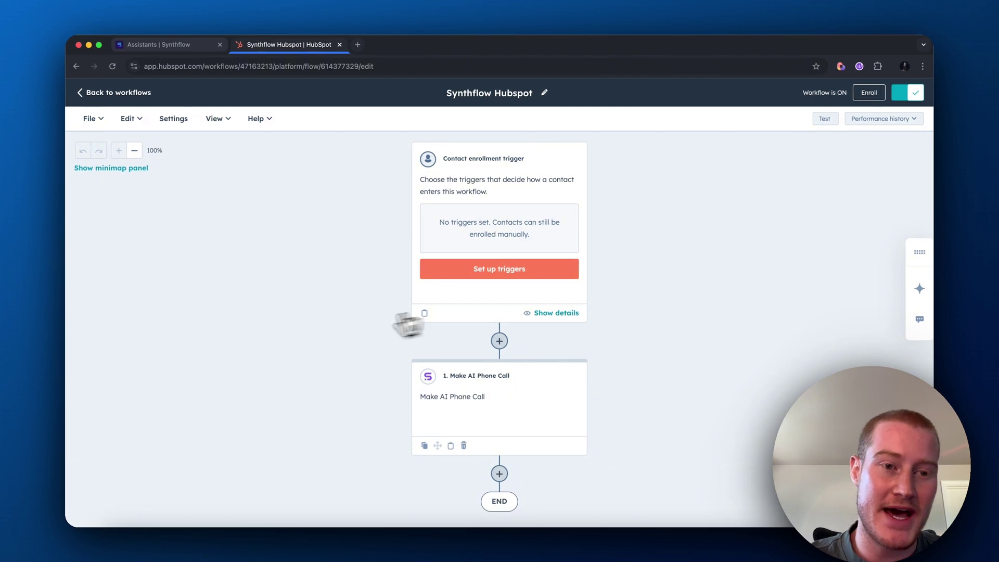
Manually enroll one individual contact, the account owner's own record, in the workflow.
click(648, 127)
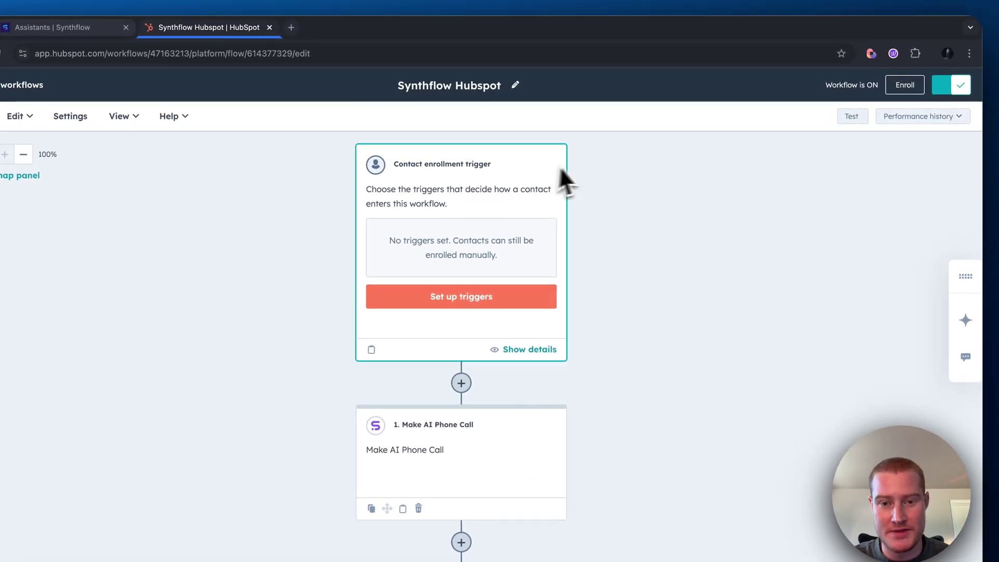
click(847, 83)
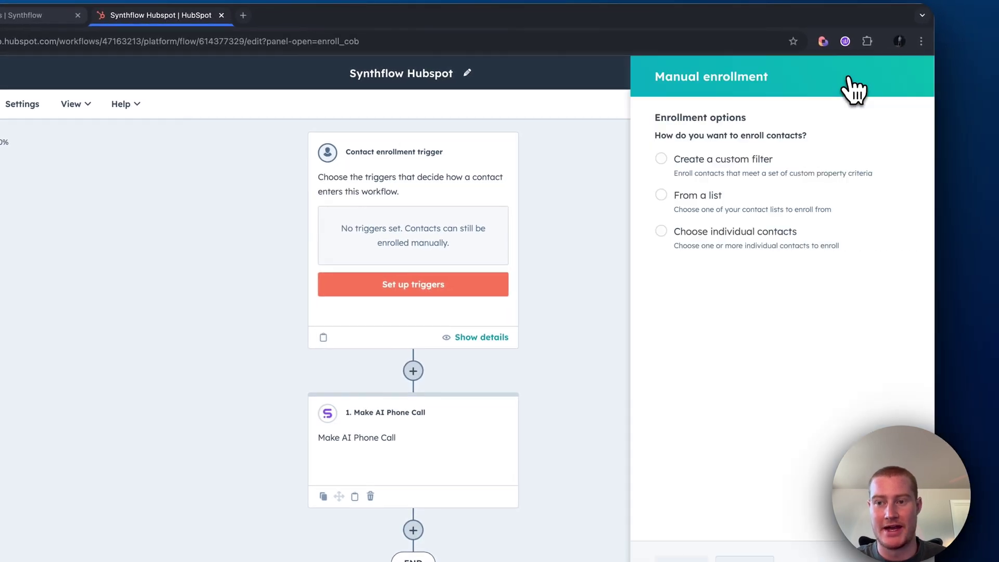
click(533, 241)
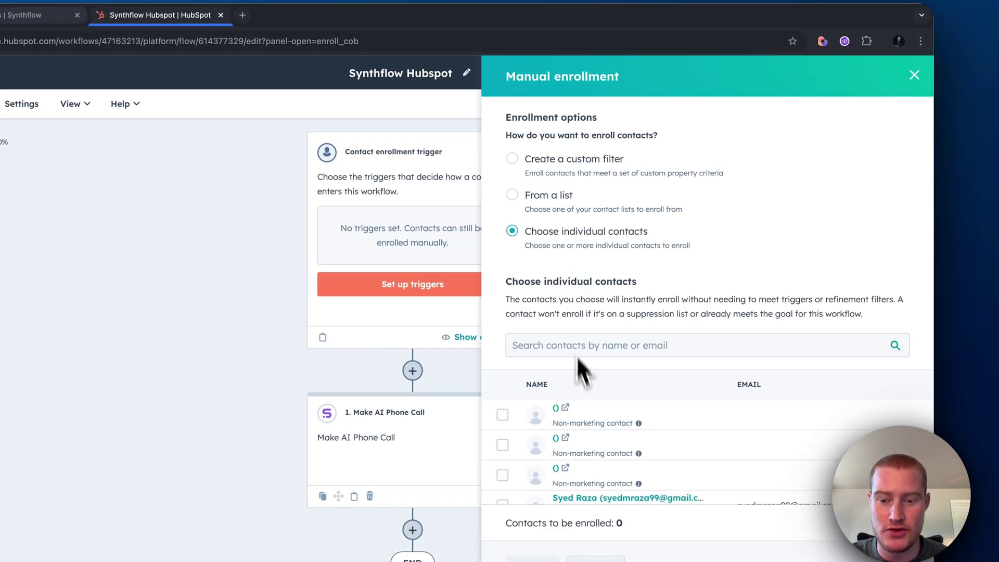
scroll(586, 395, down, 5)
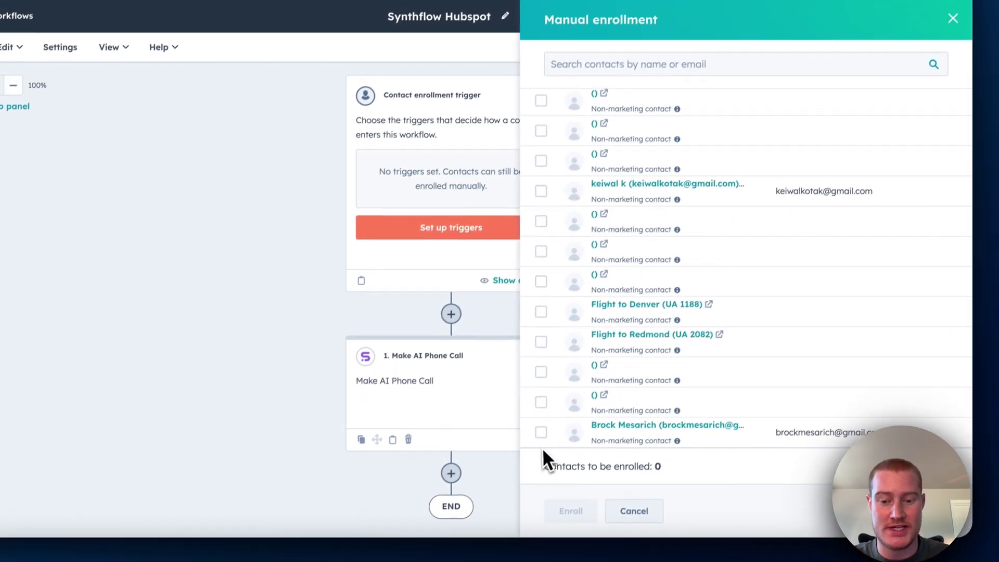
click(541, 432)
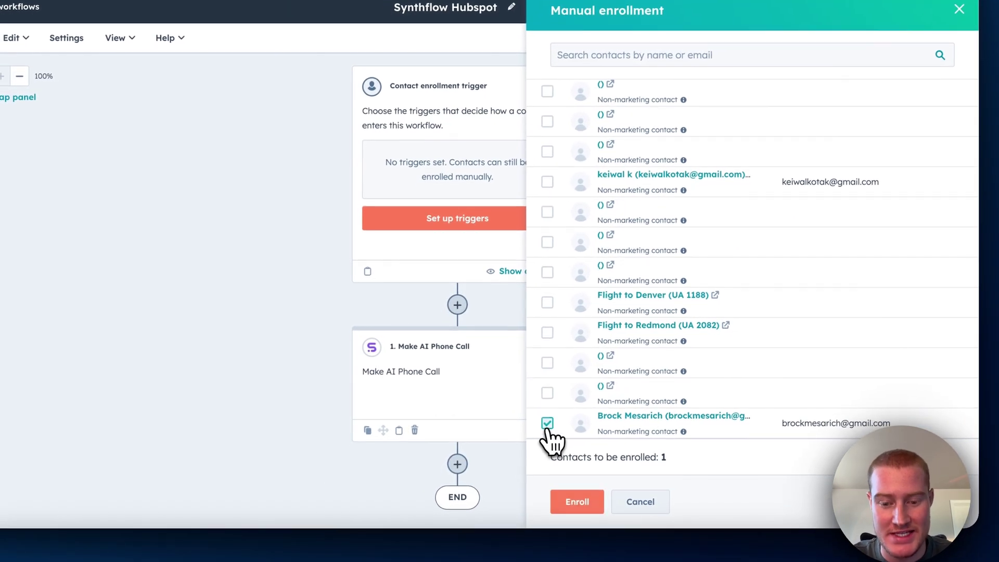
click(575, 512)
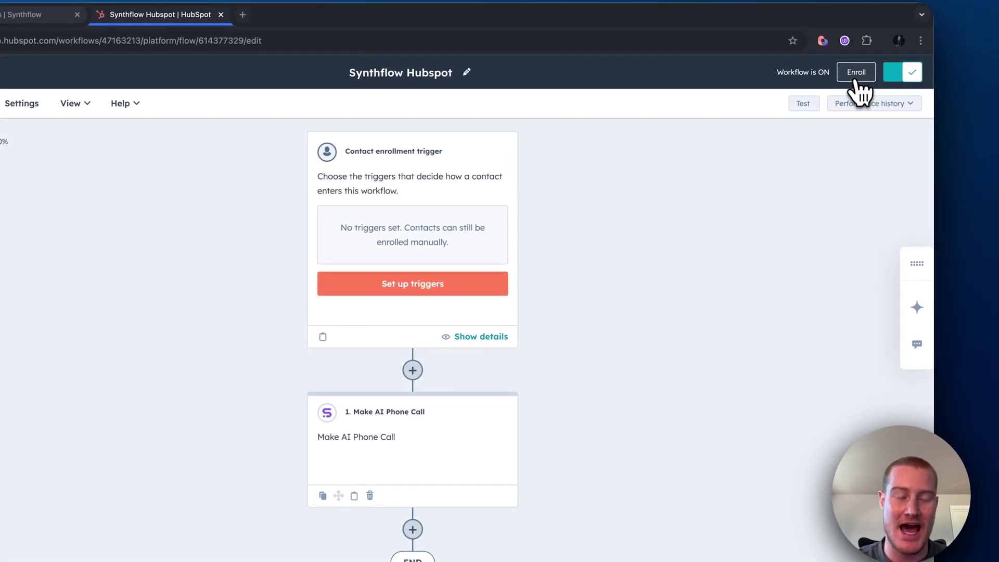
click(856, 83)
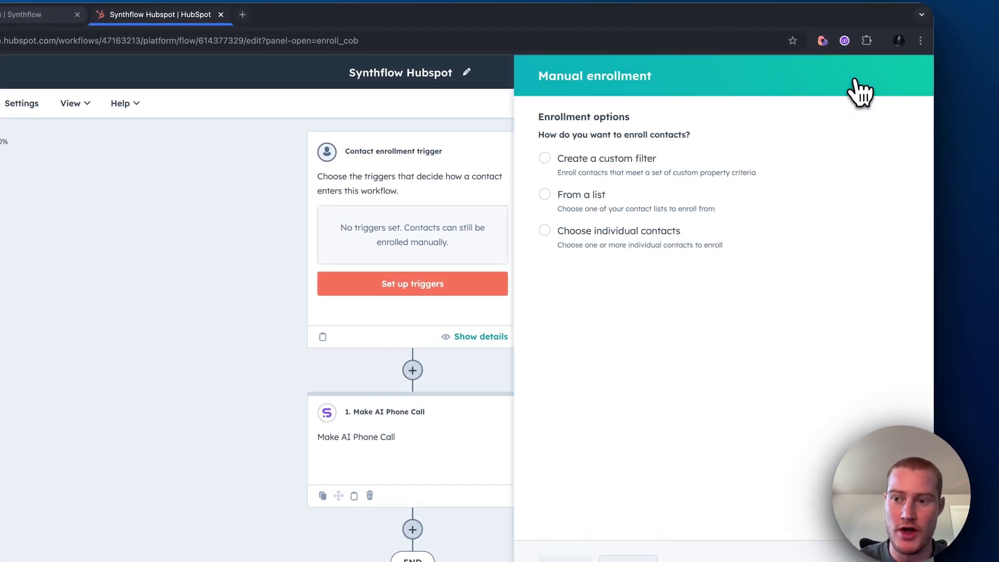
click(526, 202)
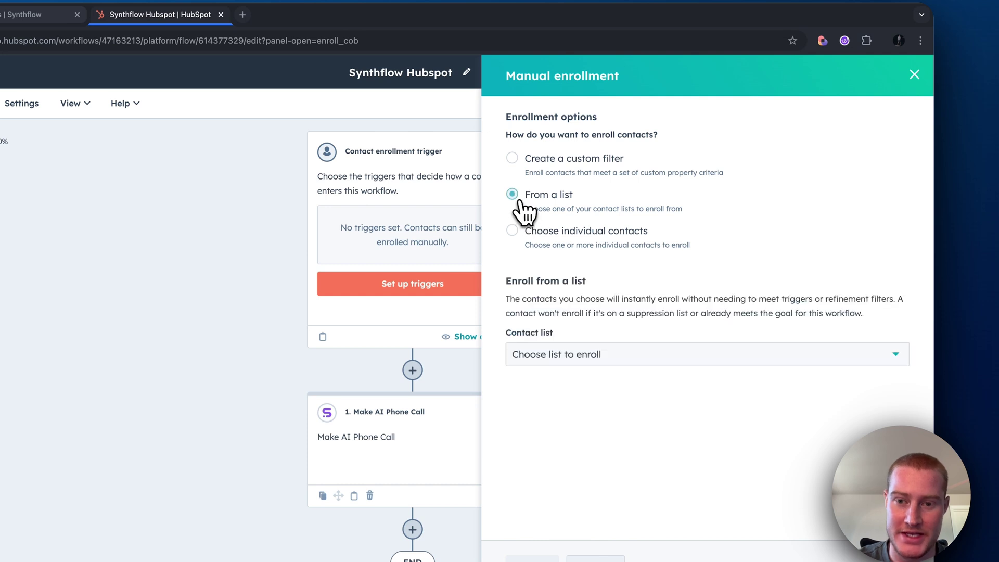
click(594, 361)
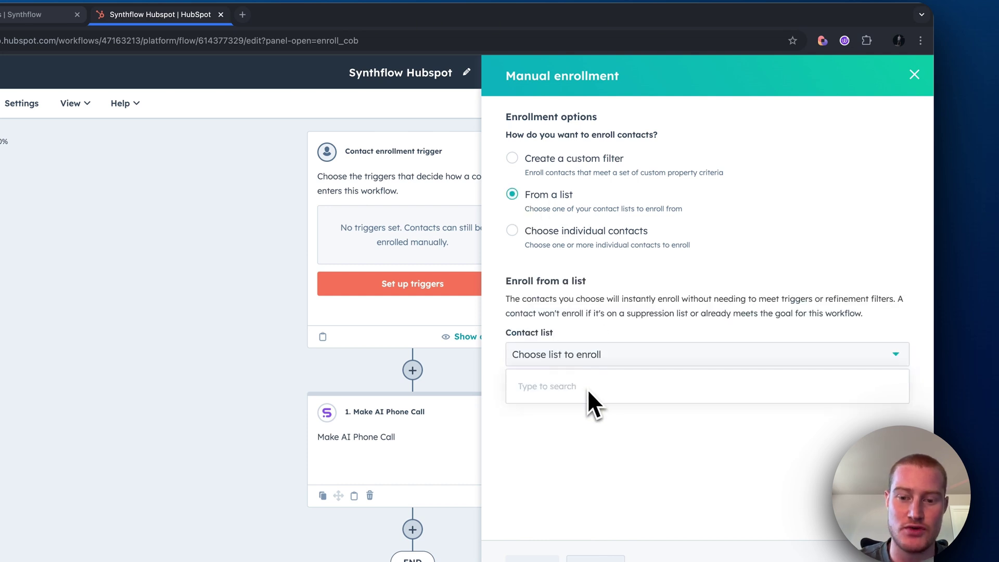
click(622, 414)
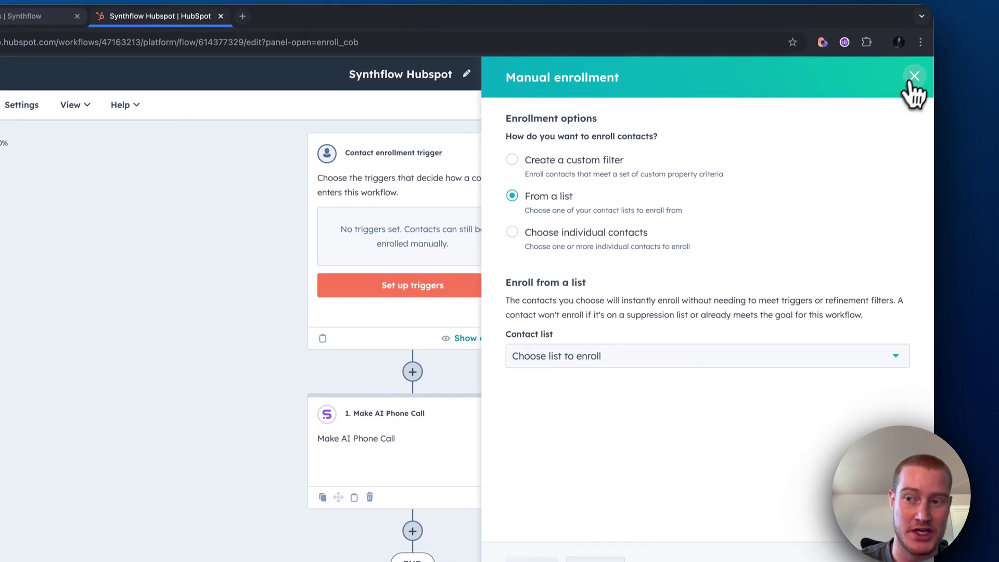
click(914, 77)
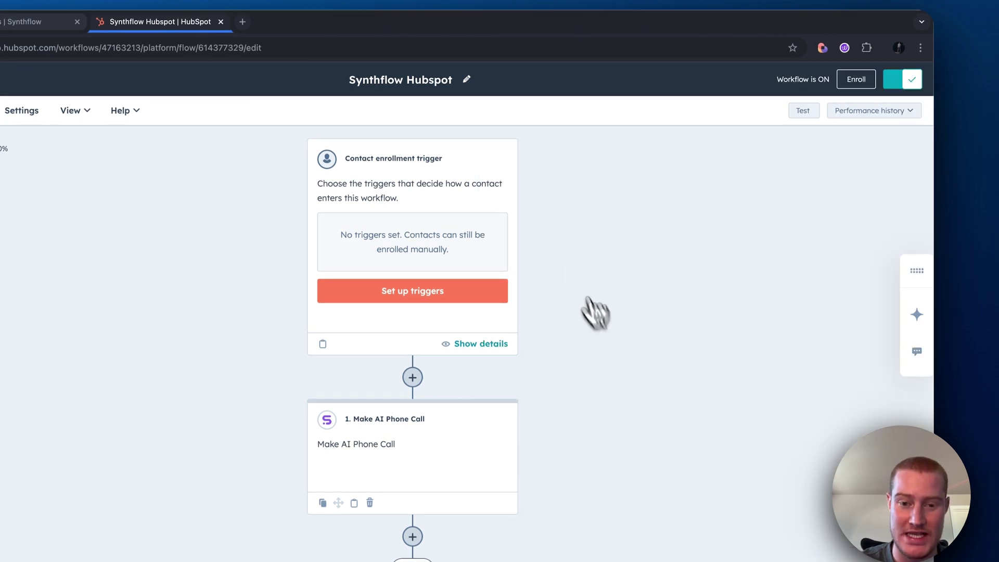
Generate an enrollment trigger with AI from the condition "when a new contact is added".
click(458, 291)
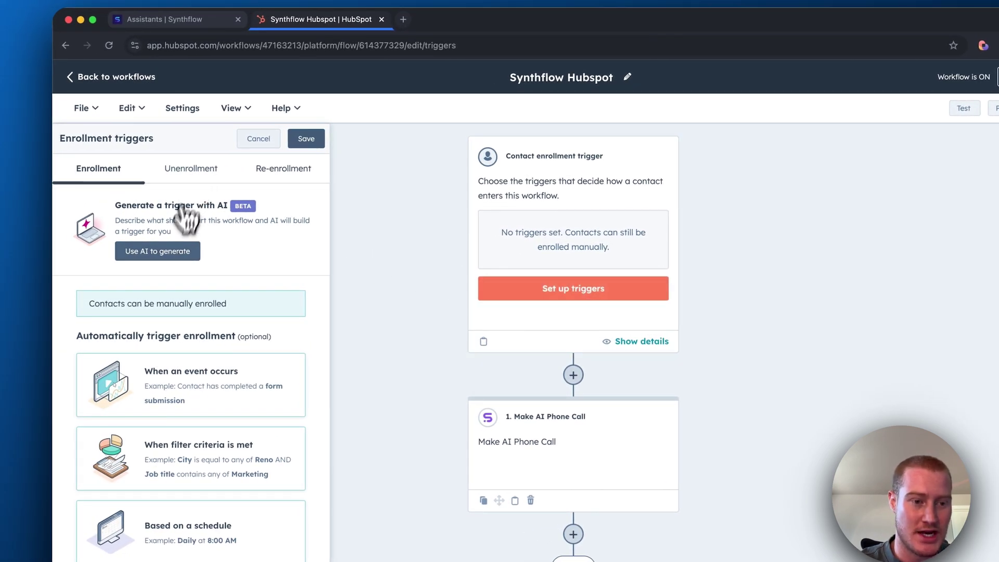
click(164, 252)
click(200, 232)
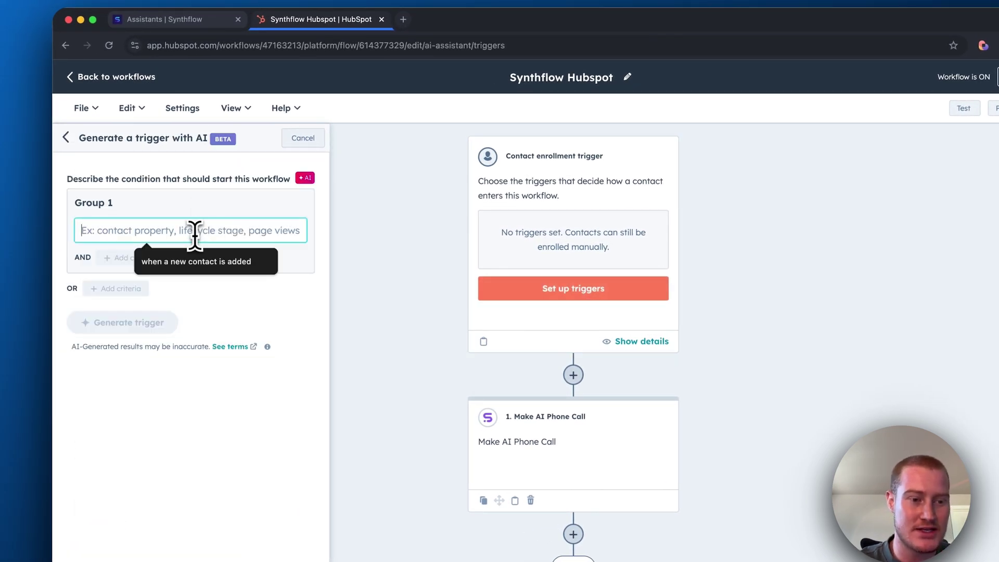
text(when a new contact is added)
click(203, 263)
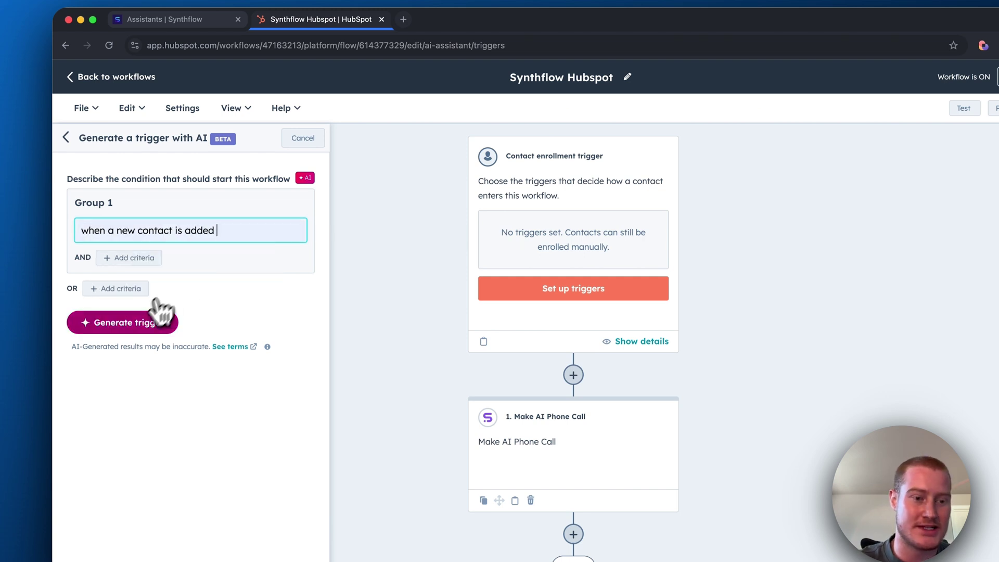
click(150, 329)
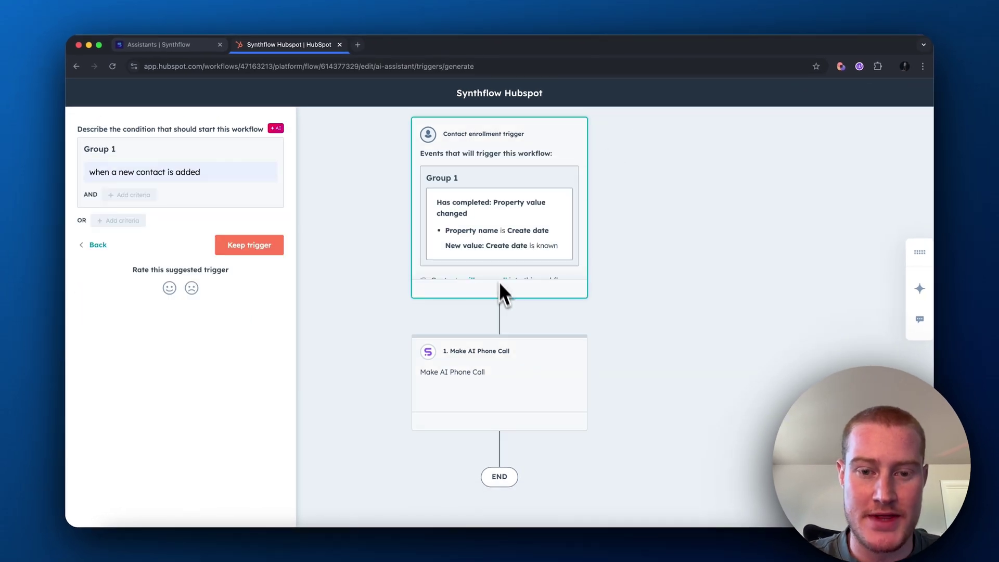
Review and keep the AI-generated Create date trigger, and show the details of the contact enrollment trigger.
scroll(494, 250, down, 1)
scroll(506, 266, up, 1)
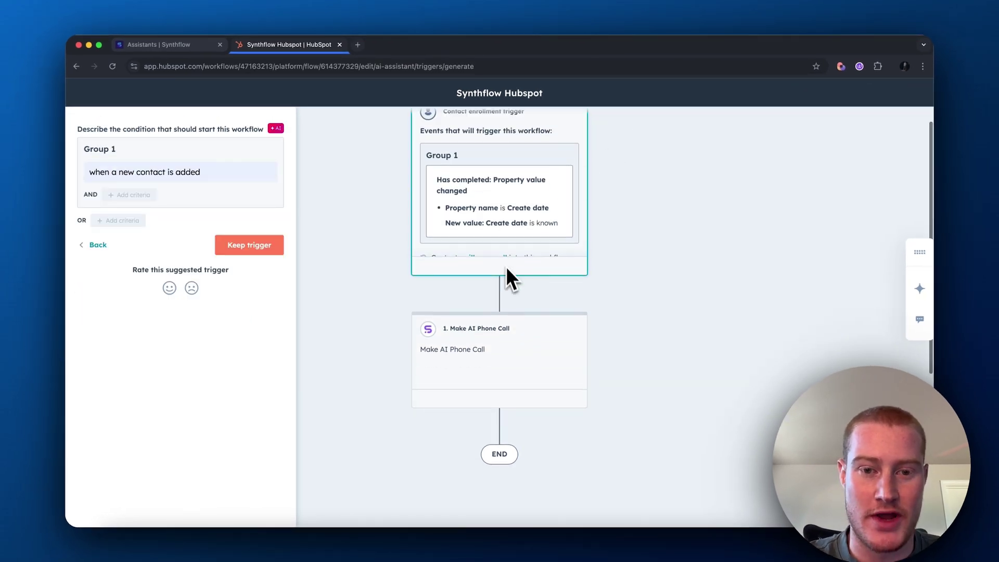
scroll(511, 219, down, 1)
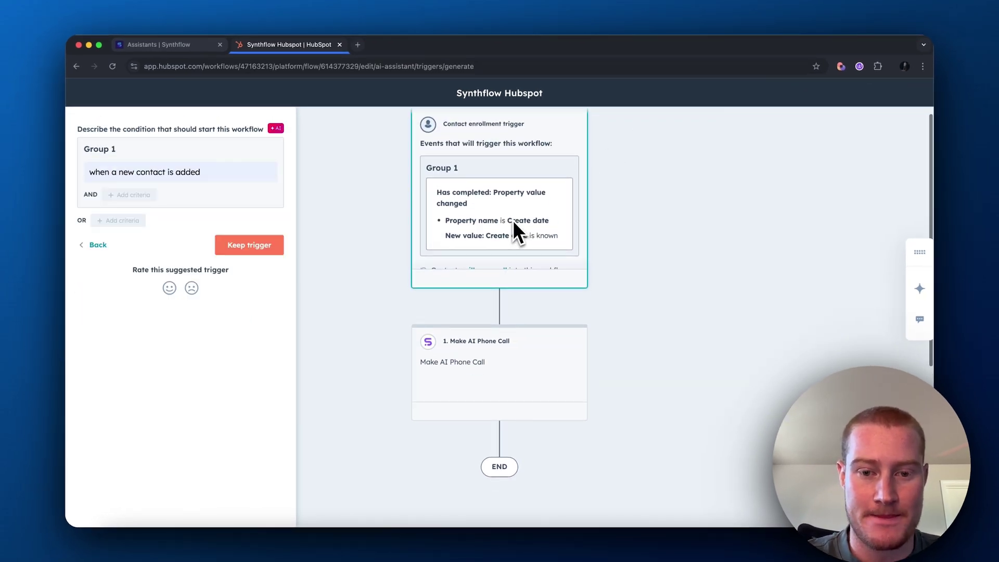
scroll(513, 220, up, 1)
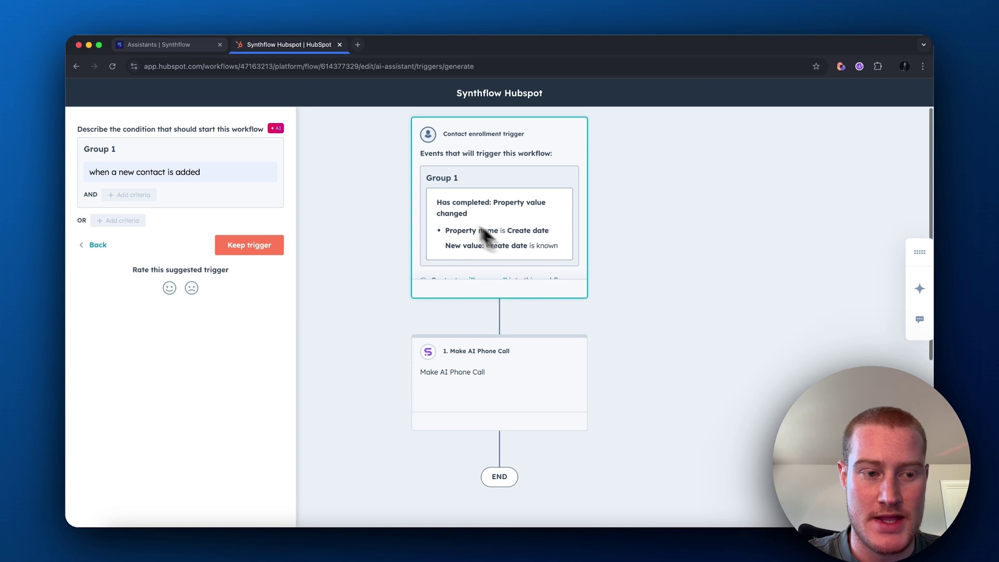
click(274, 247)
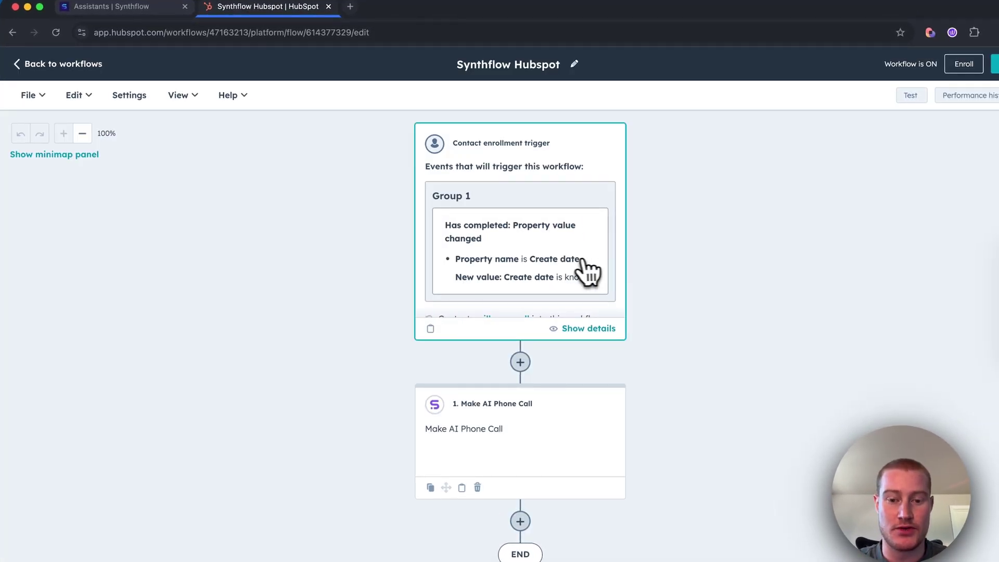
scroll(576, 272, down, 2)
click(583, 276)
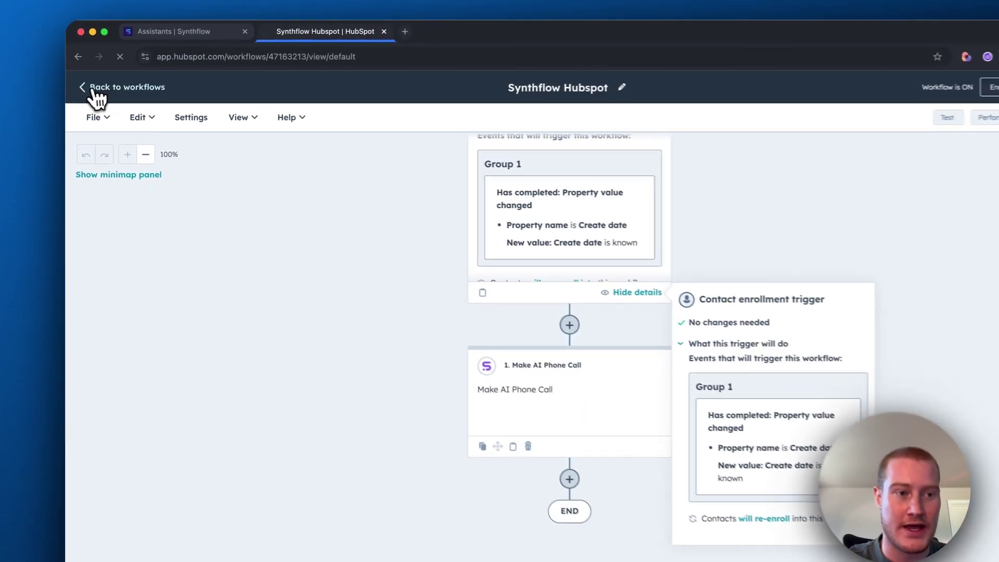
Leave the workflow and open the enrolled contact's full record from the CRM contacts list.
click(99, 93)
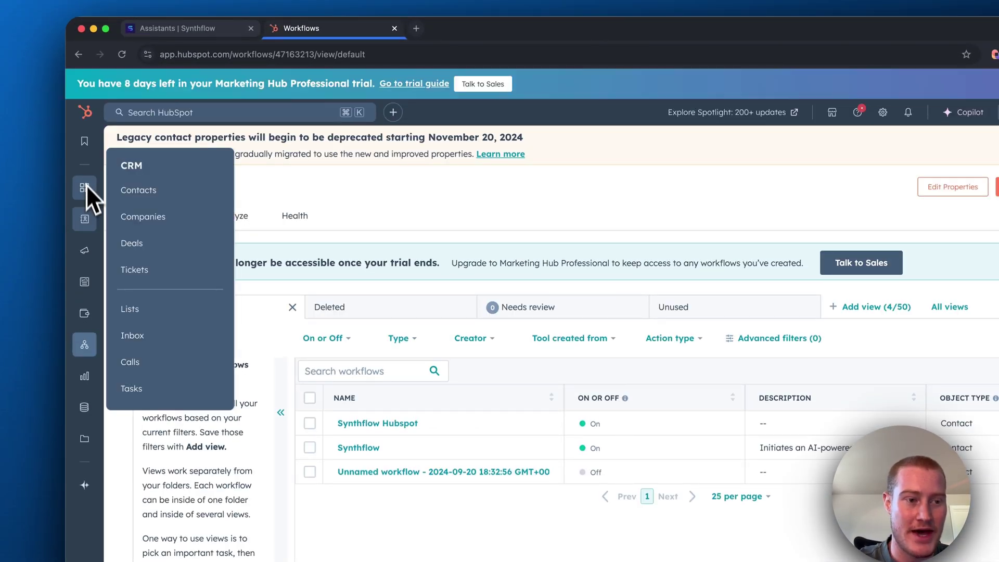
mouse_move(87, 194)
mouse_move(89, 212)
click(139, 219)
click(251, 329)
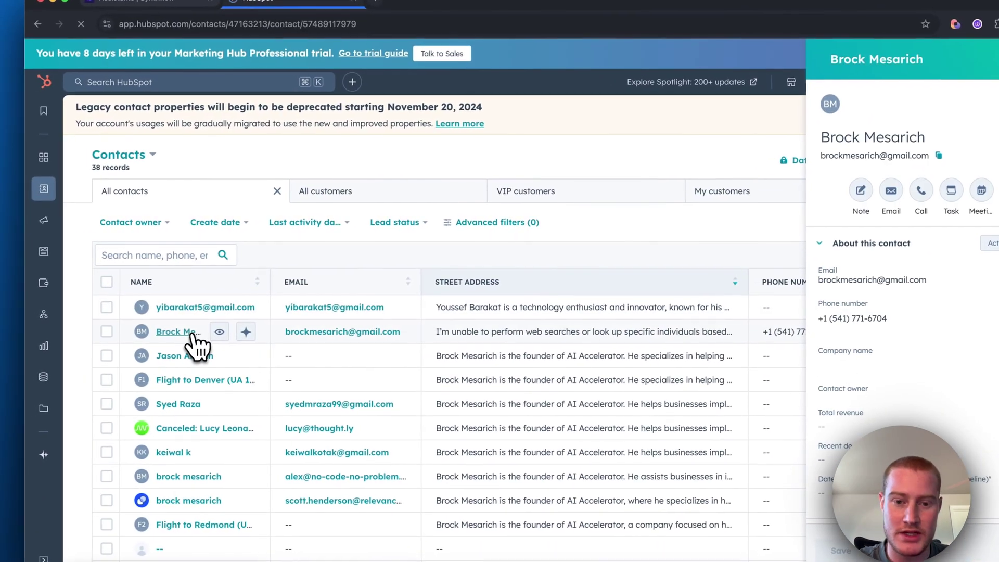
click(120, 359)
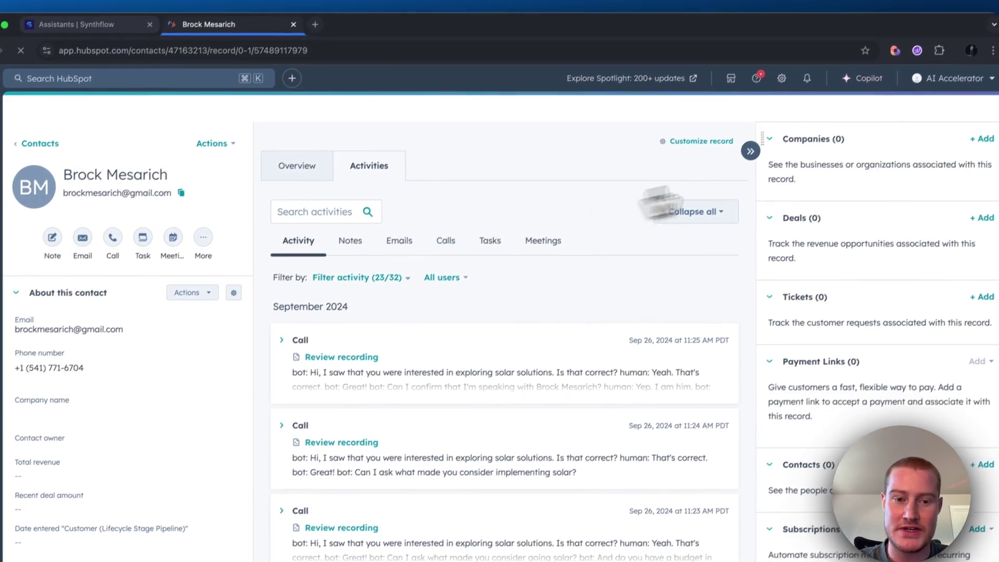
Expand the Sep 26, 2024 11:25 AM call in the contact's activities to read its transcript.
click(282, 185)
click(359, 183)
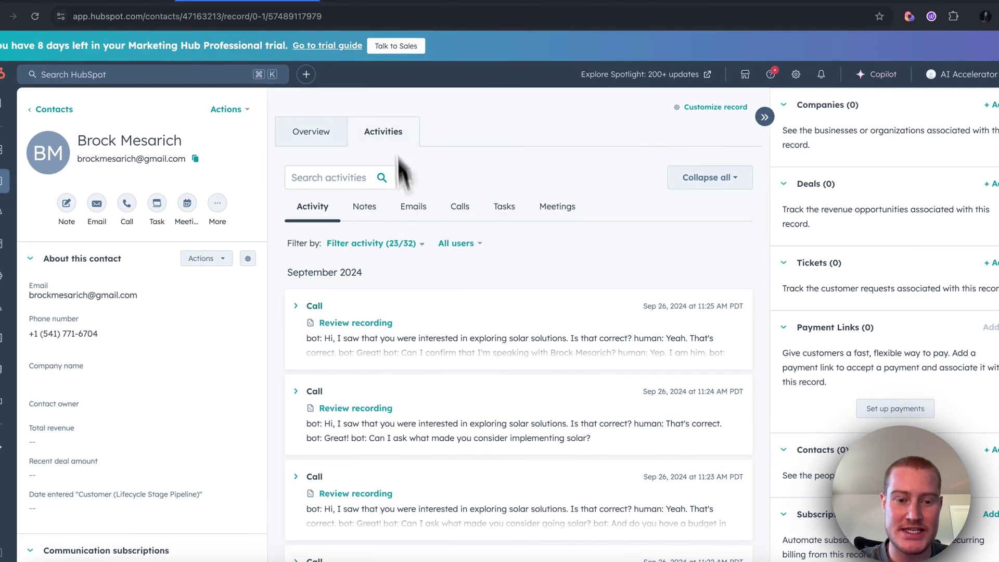
click(302, 308)
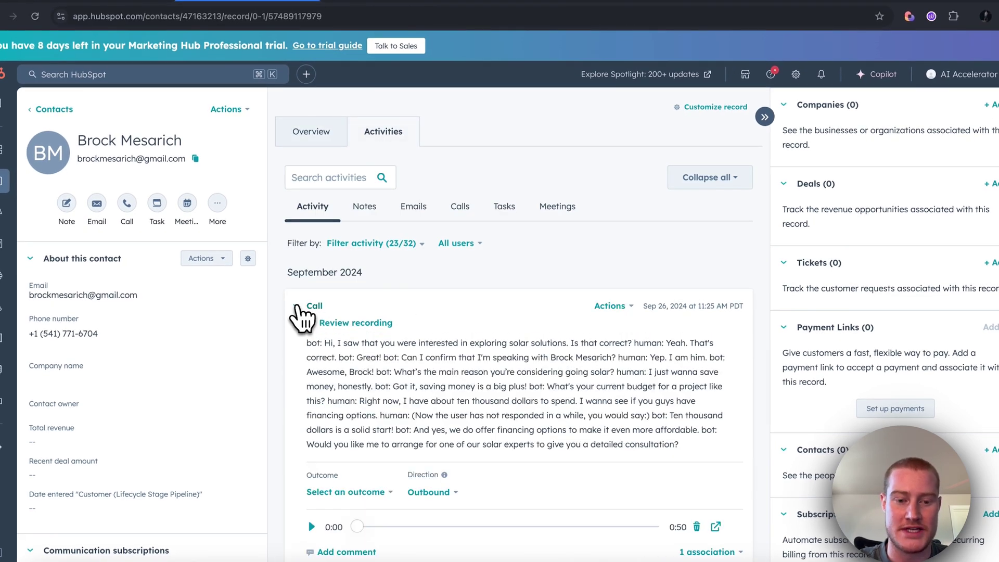
scroll(461, 339, down, 1)
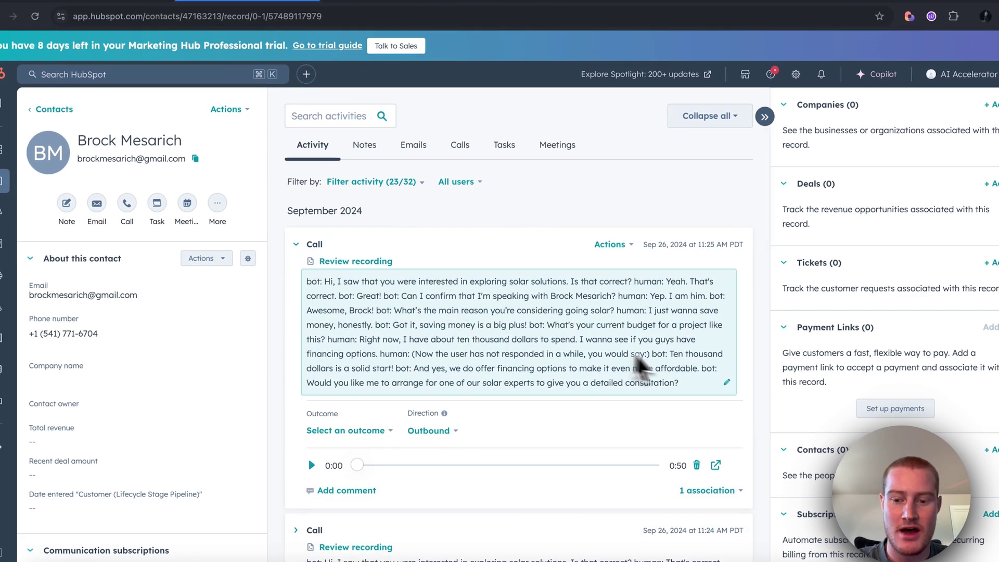